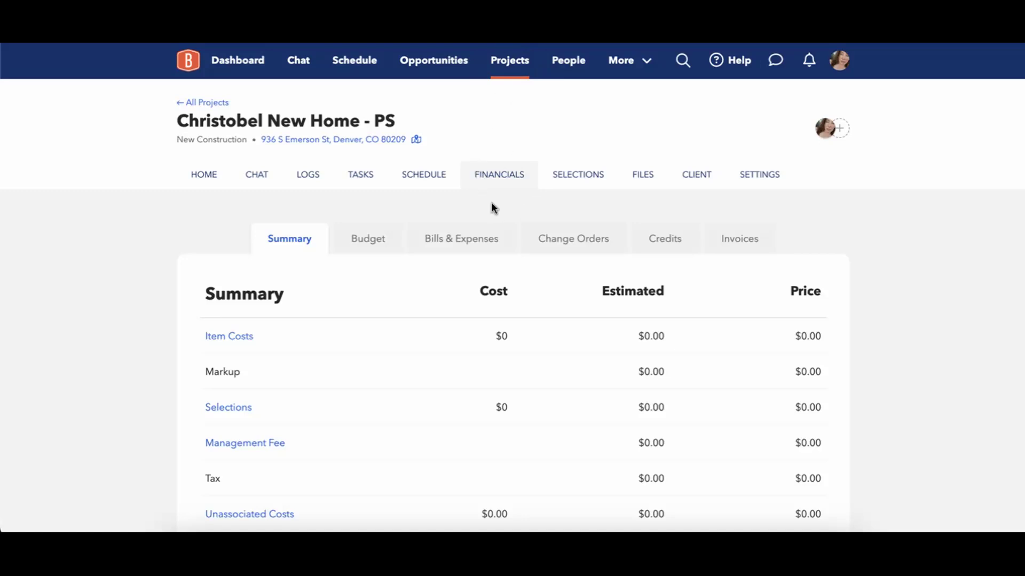
- Open the project's budget from the financial summary and start a new budget item
scroll(492, 206, down, 2)
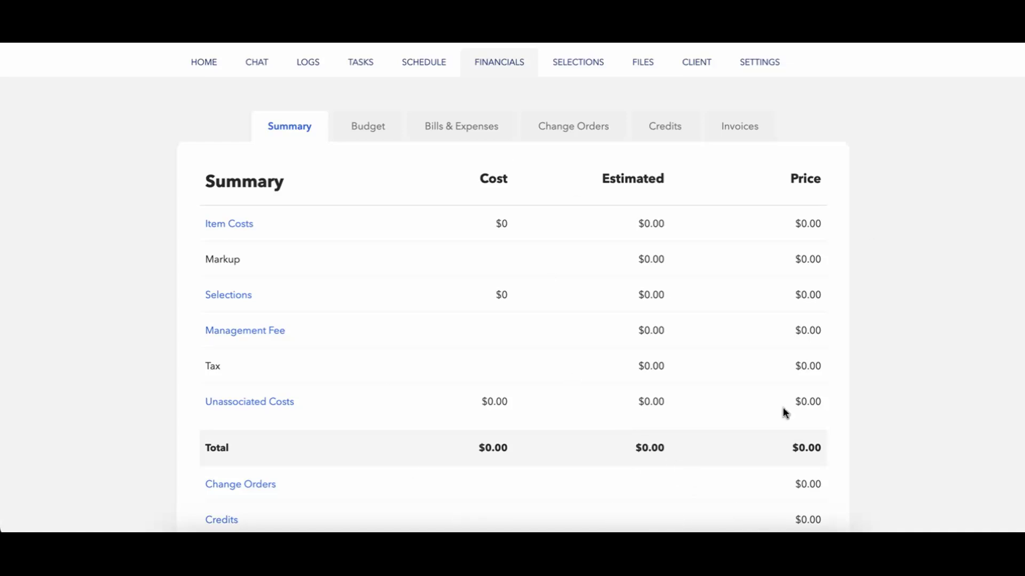
scroll(796, 430, down, 4)
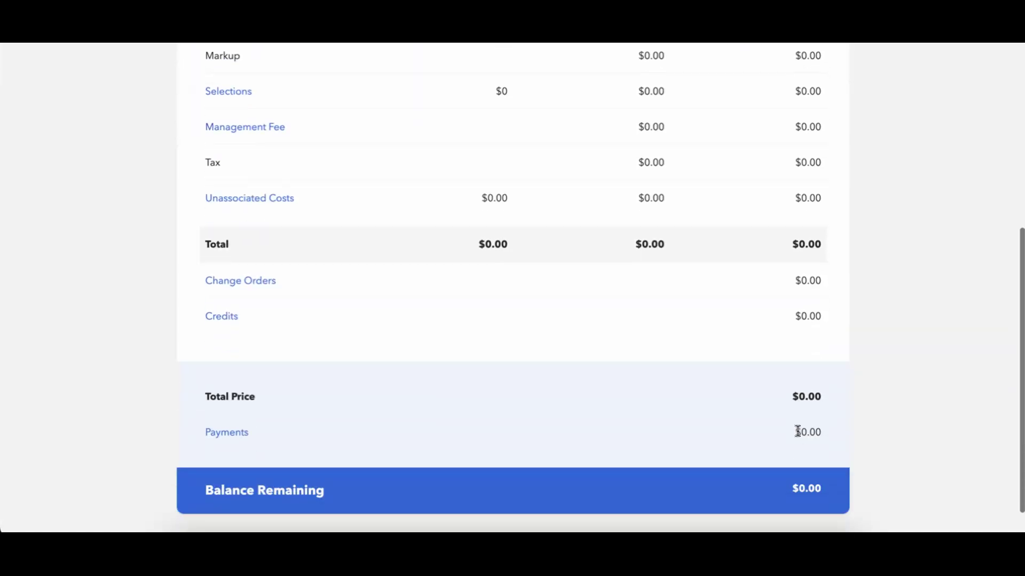
scroll(773, 431, up, 7)
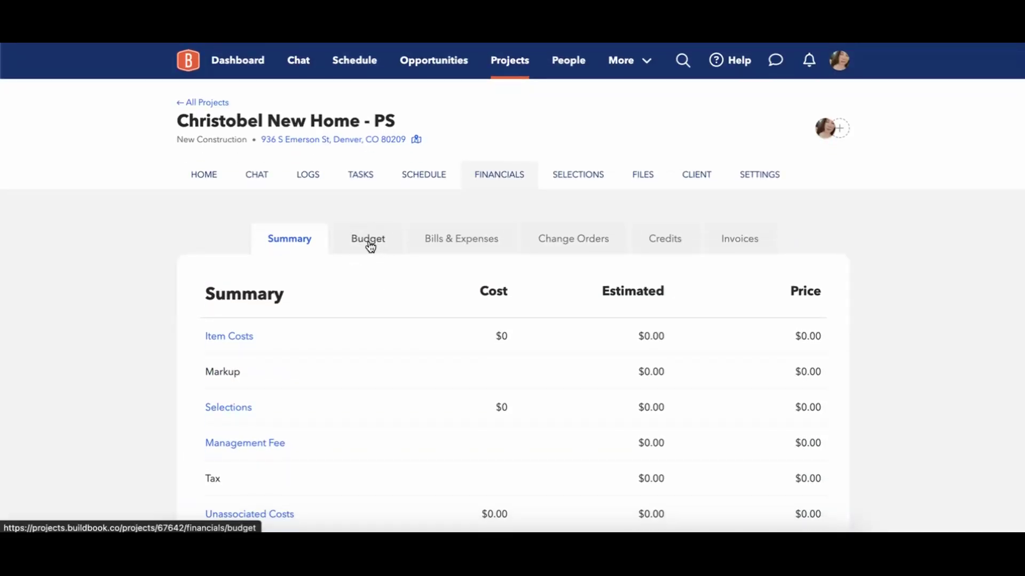
click(370, 247)
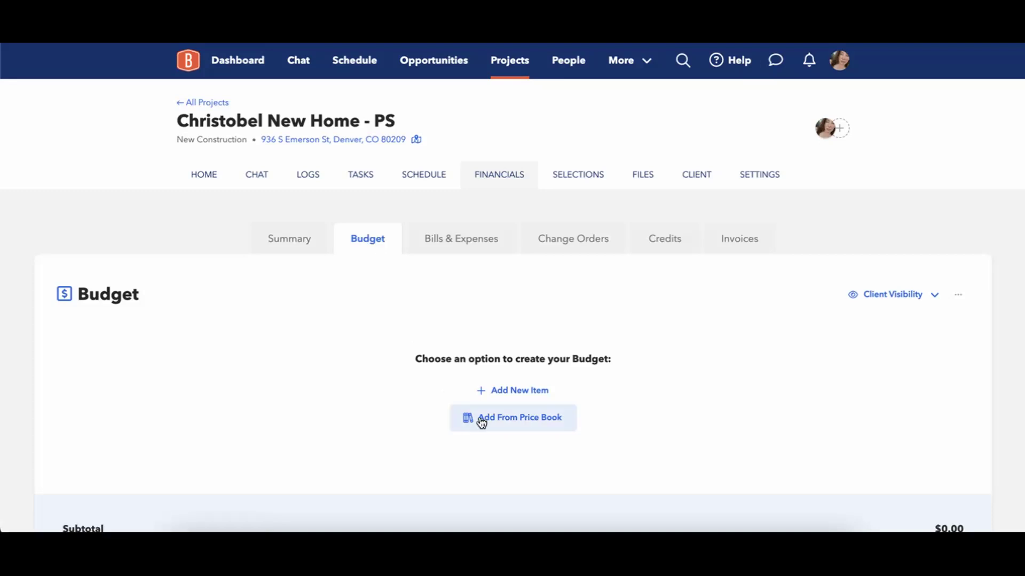
click(533, 399)
click(328, 168)
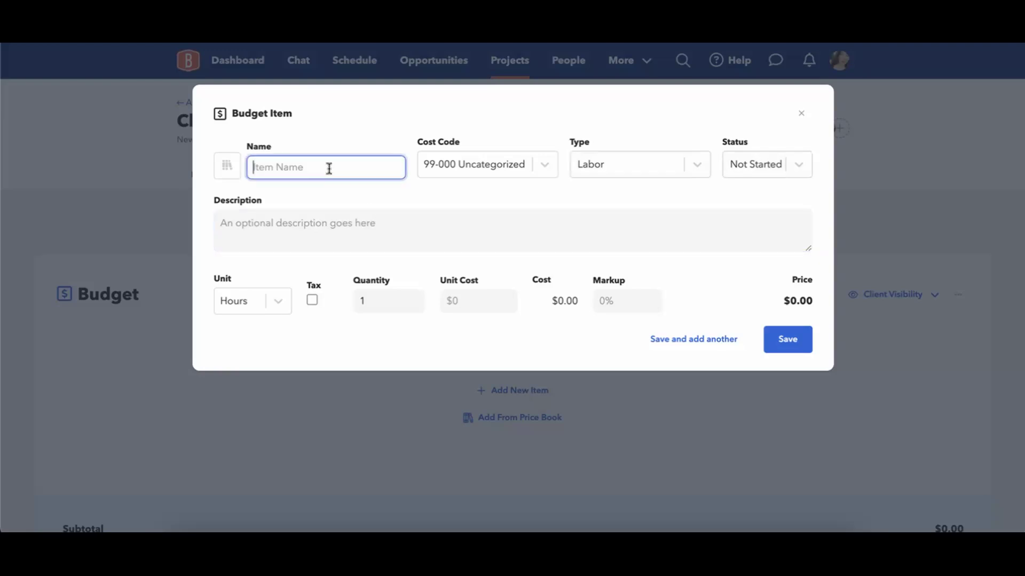
- Browse the price book items offered for the new budget item
click(226, 166)
scroll(277, 284, down, 1)
scroll(277, 284, down, 6)
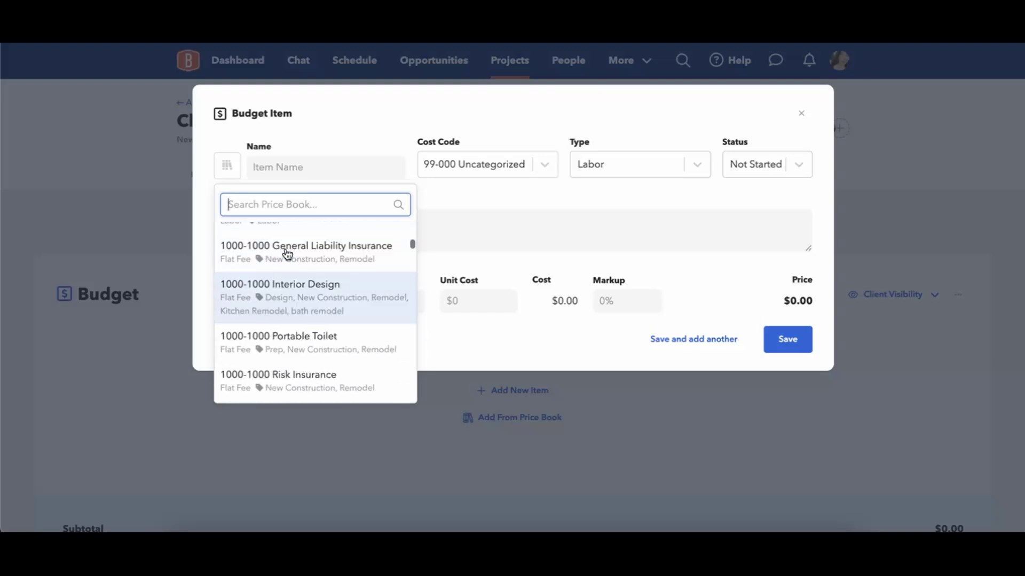
scroll(286, 252, up, 7)
- Name the budget item Rebar and assign it cost code 2110 Rebar and Reinforcing Steel
click(259, 166)
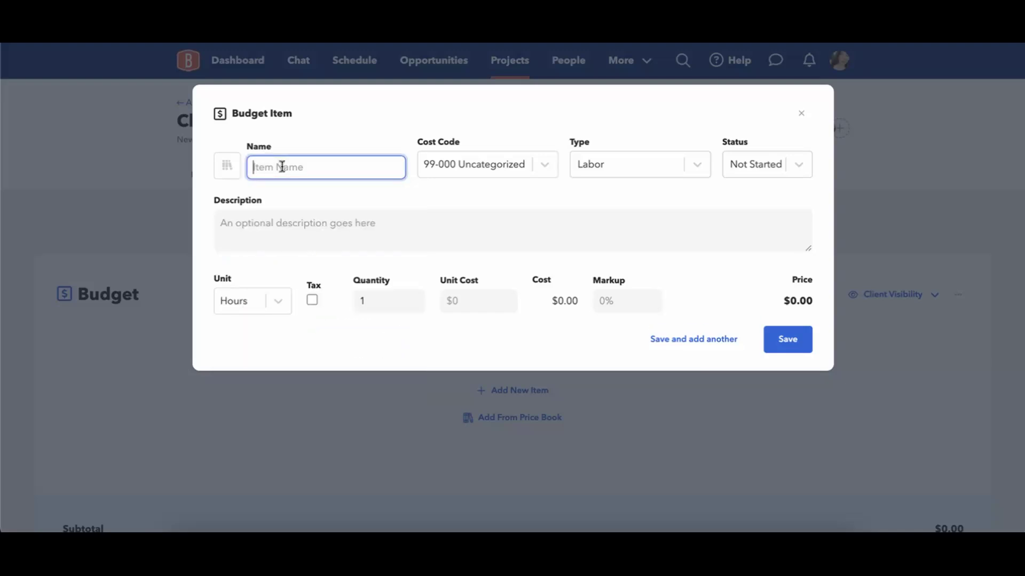
text(Rebar)
click(468, 168)
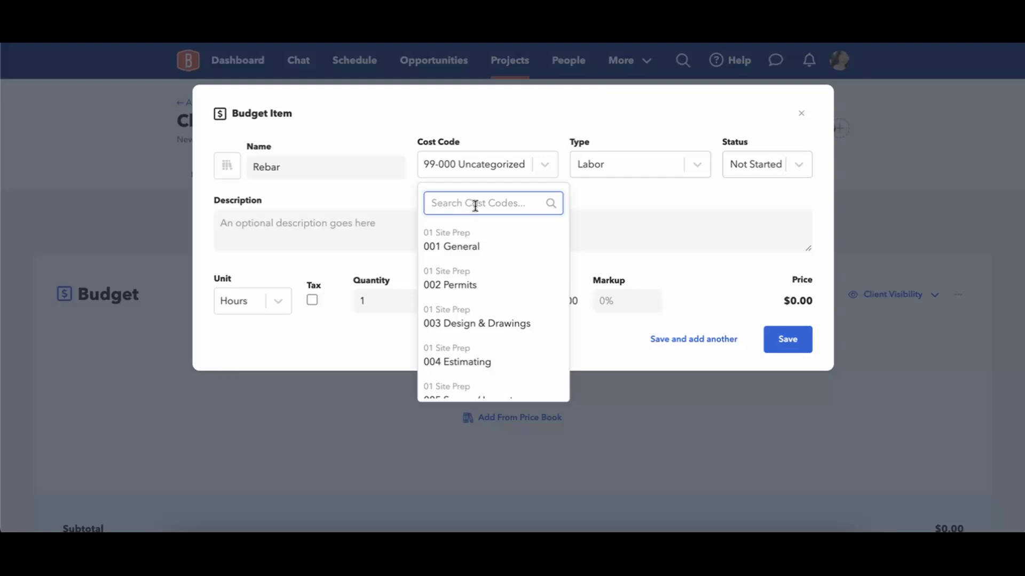
text(steal)
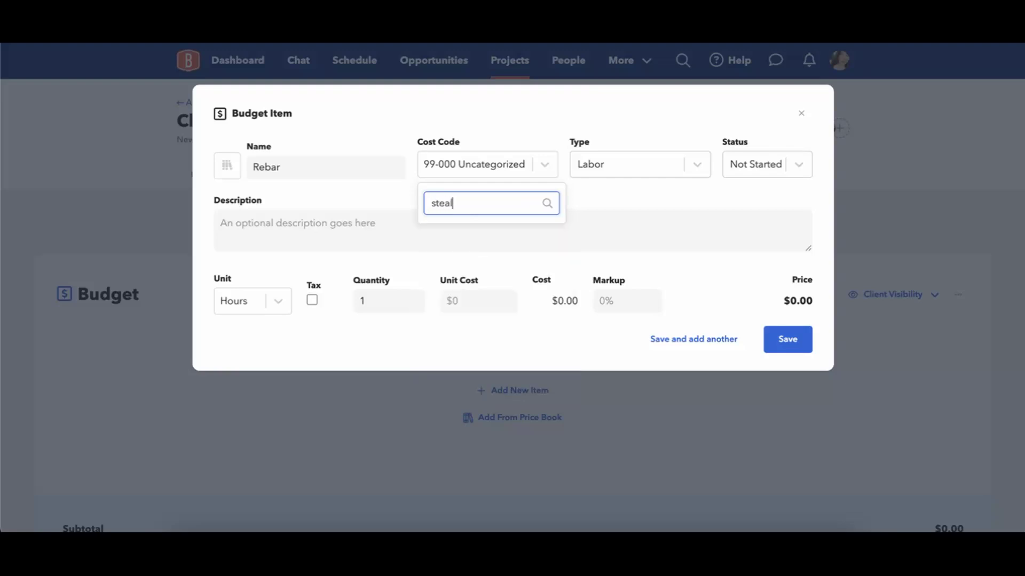
key(BackSpace)
key(BackSpace)
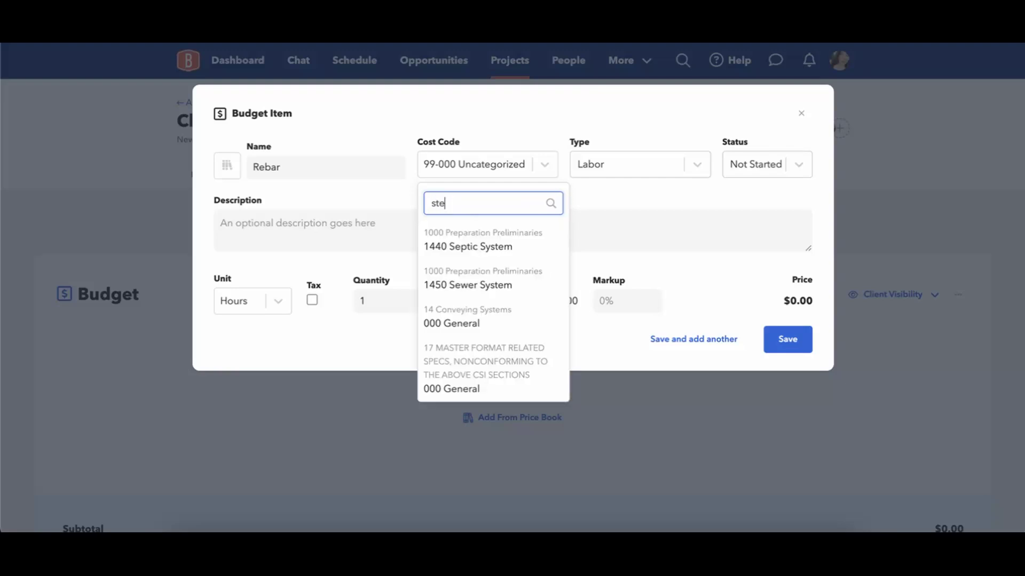
text(el)
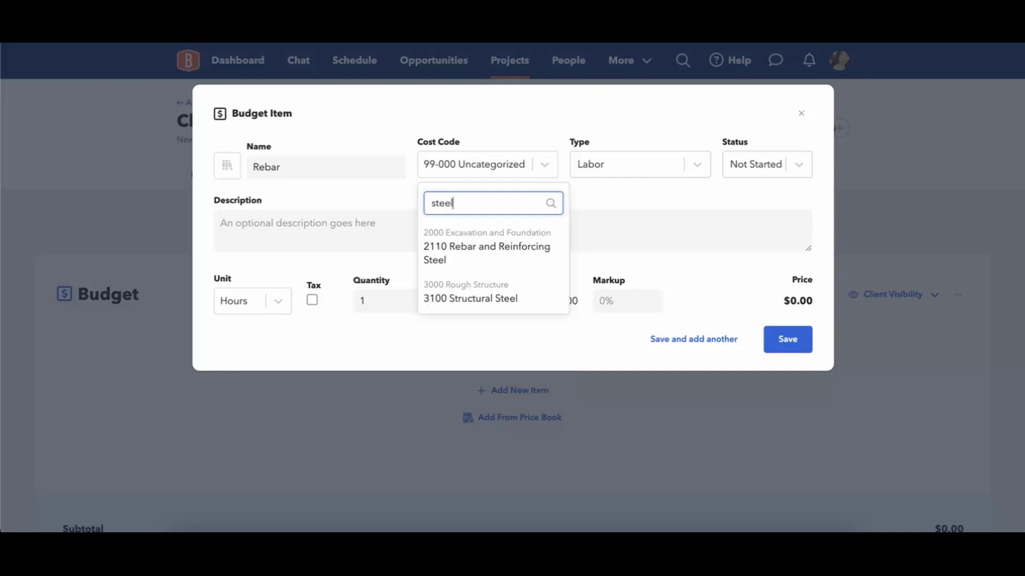
click(490, 265)
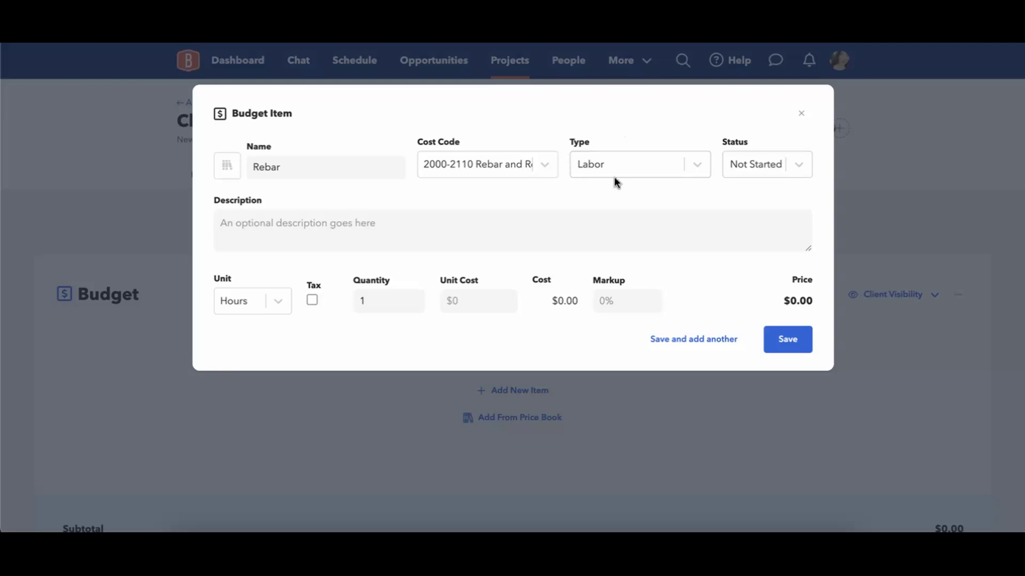
- Set the Rebar item's type to Materials and try the Open status before returning it to Not Started
click(613, 172)
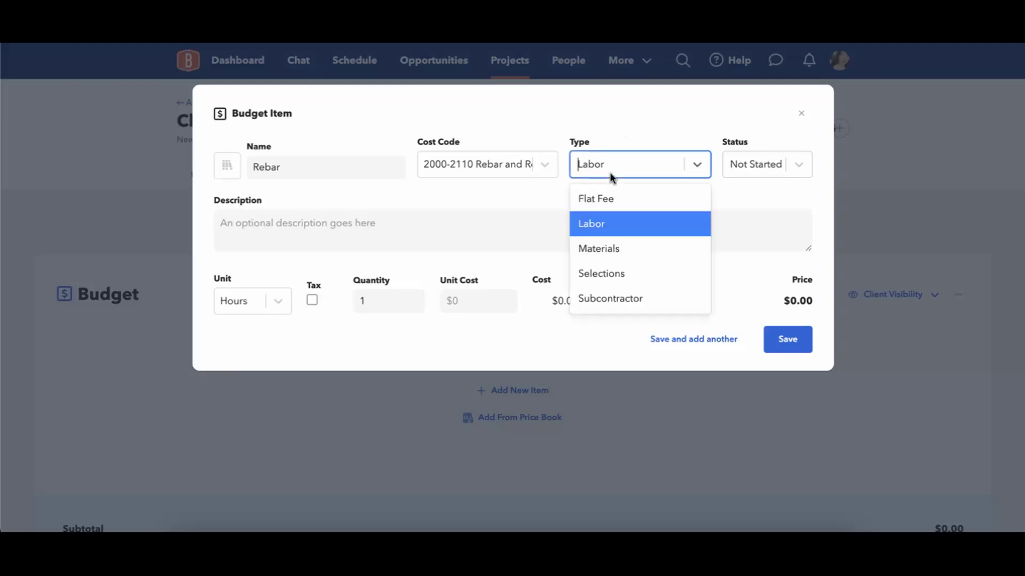
click(607, 251)
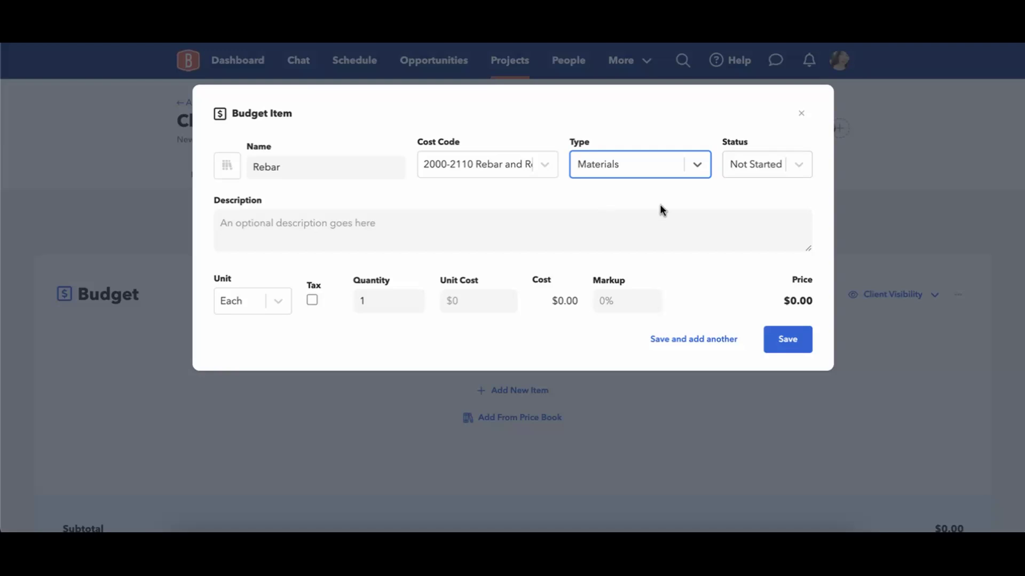
click(739, 163)
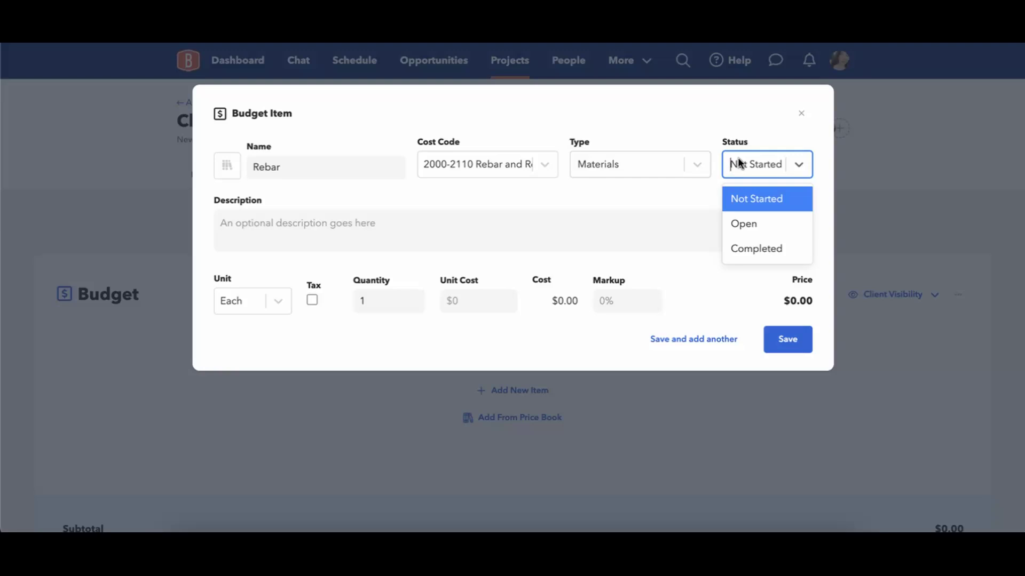
click(738, 228)
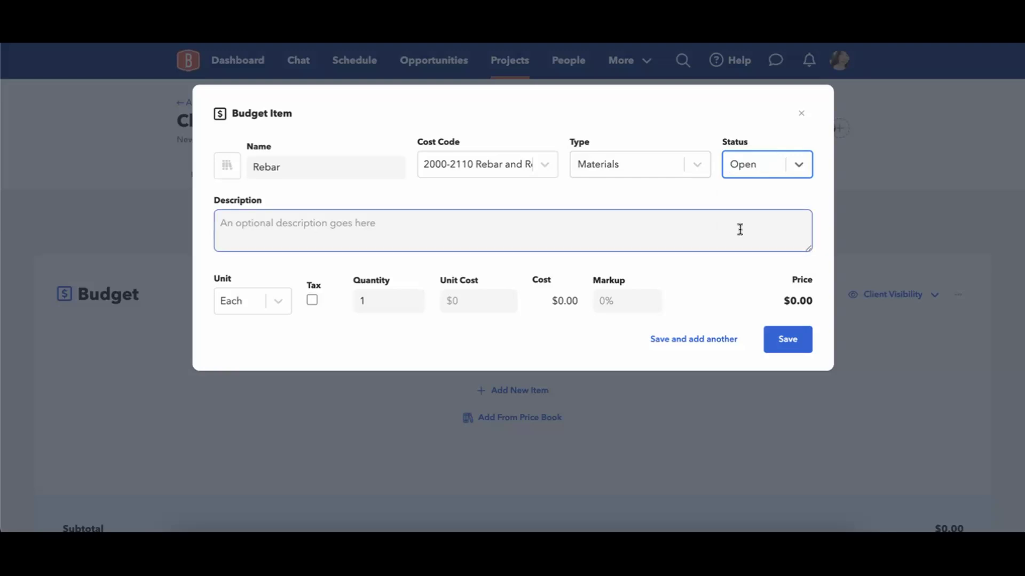
click(748, 162)
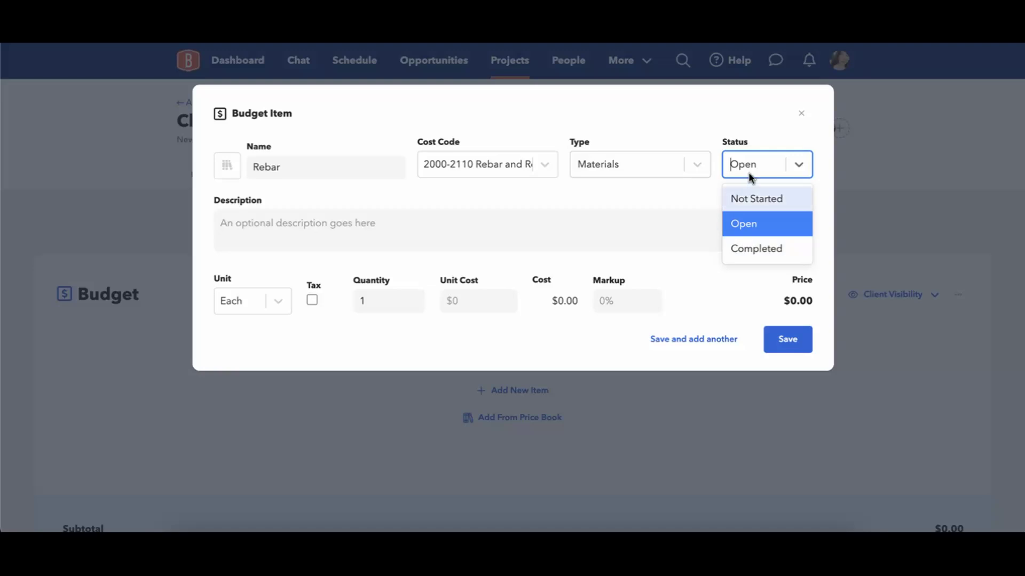
click(750, 197)
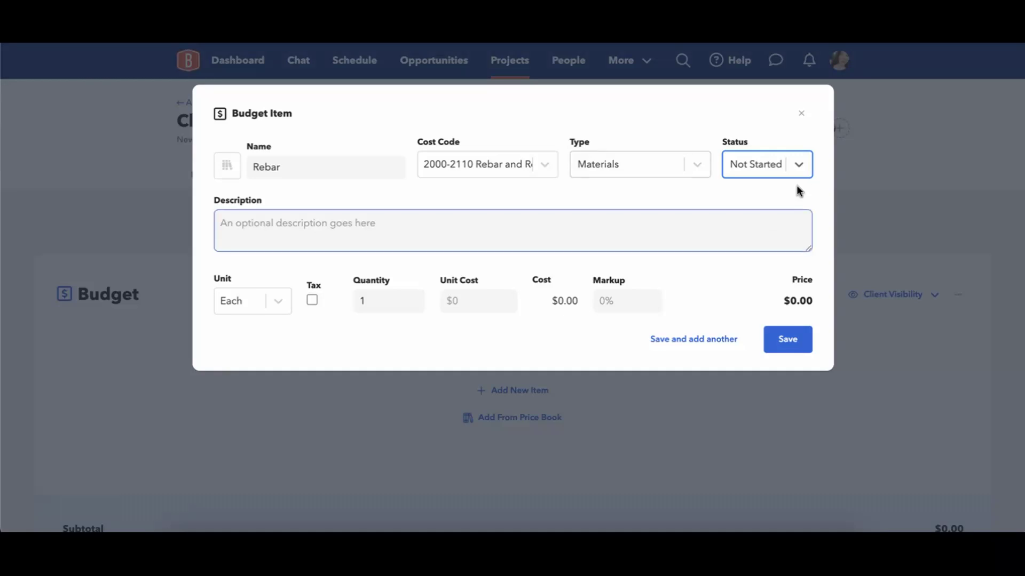
click(799, 166)
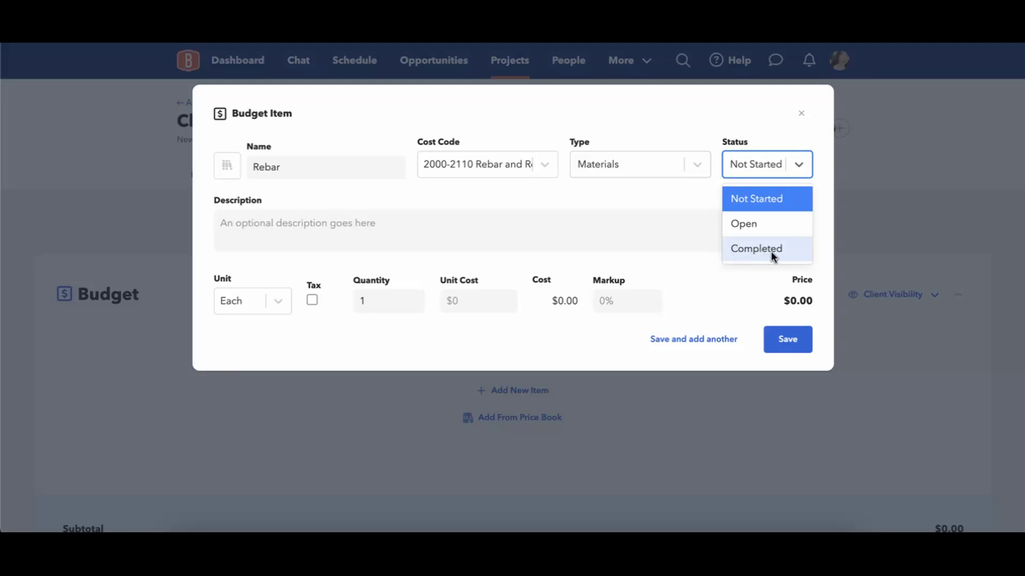
click(664, 187)
click(455, 222)
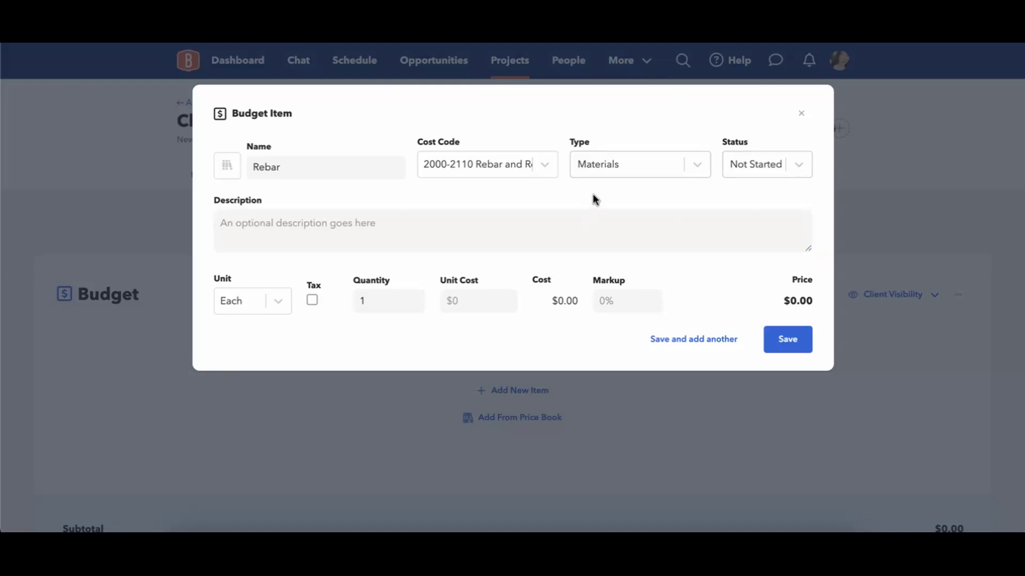
- Try the Labor, Flat Fee, Subcontractor and Selections types on the Rebar item, and return its type to Materials
click(595, 172)
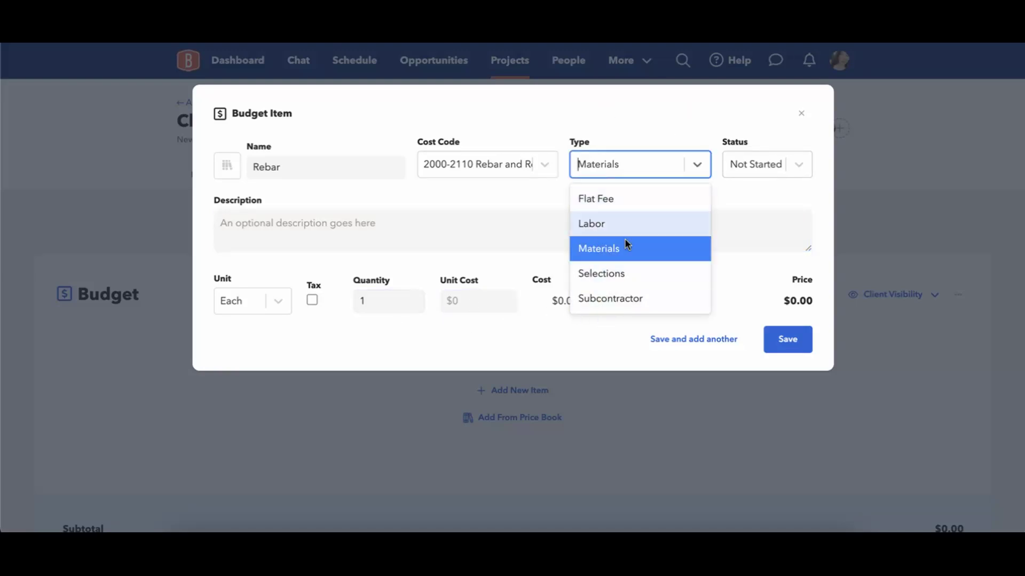
click(633, 220)
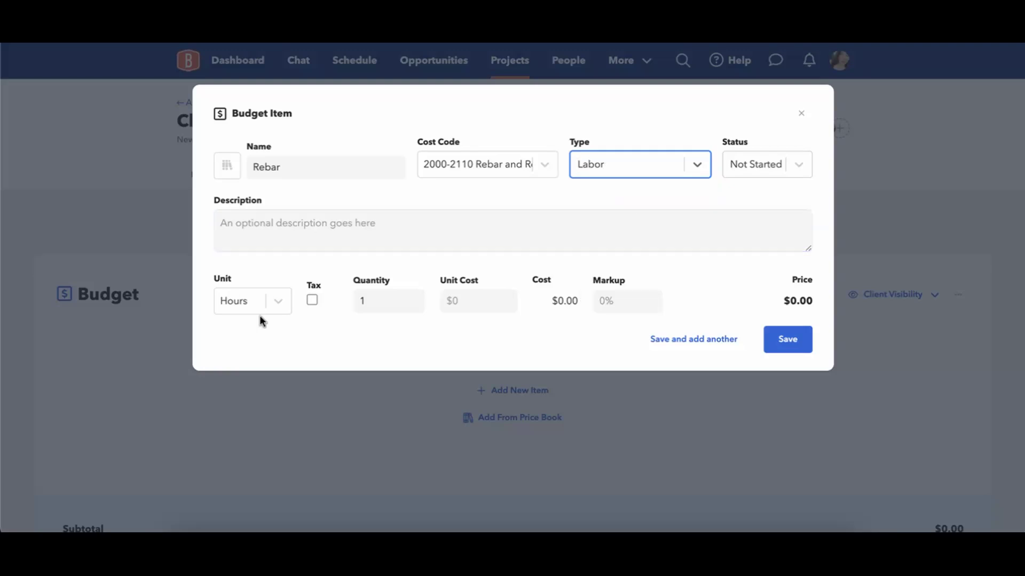
click(656, 163)
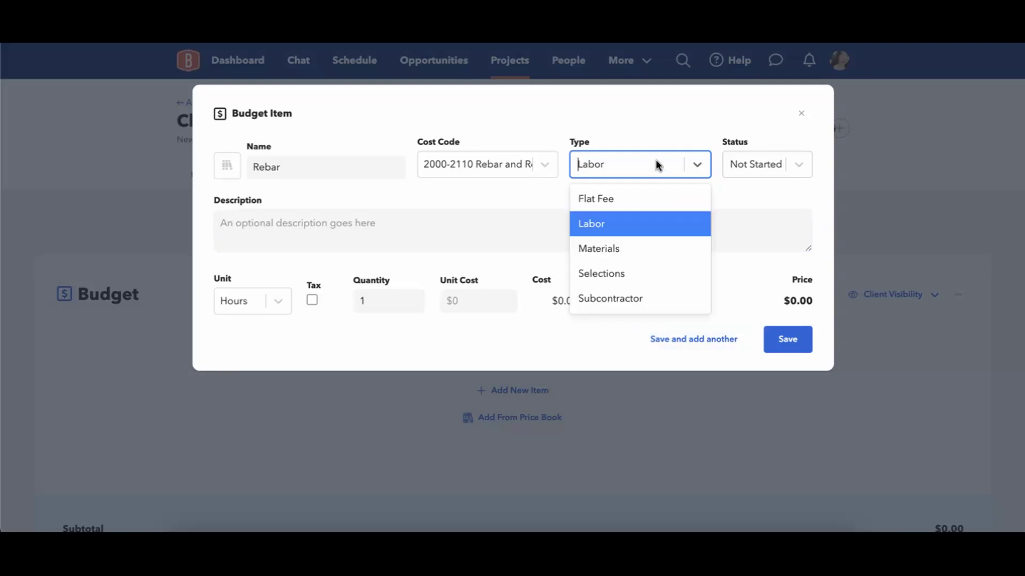
click(640, 199)
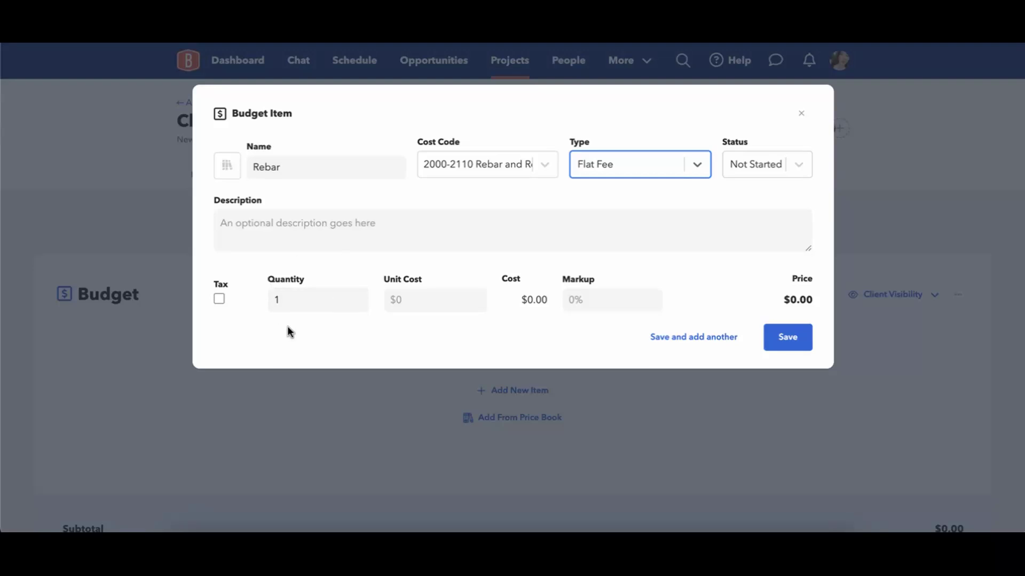
click(688, 166)
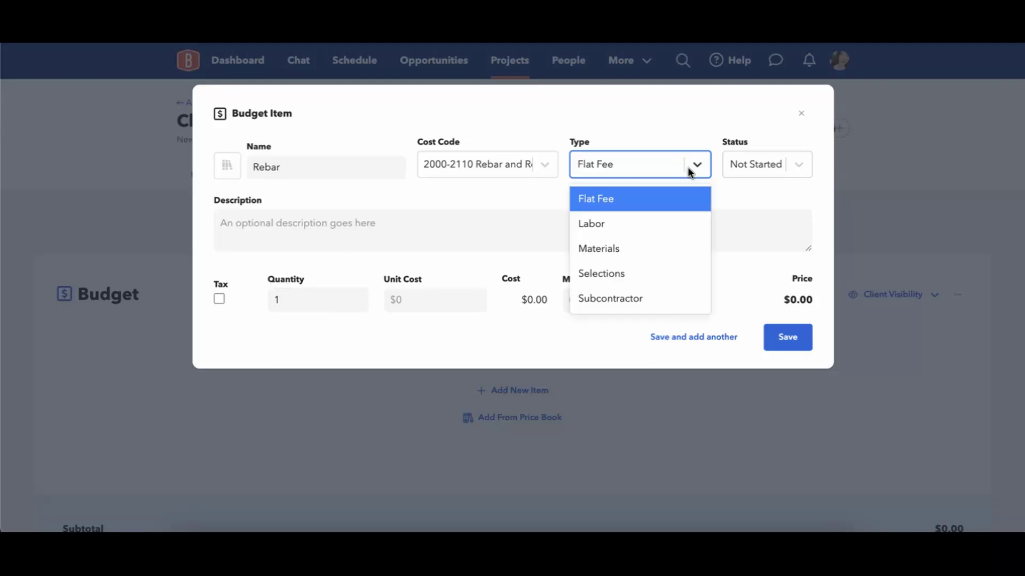
click(621, 297)
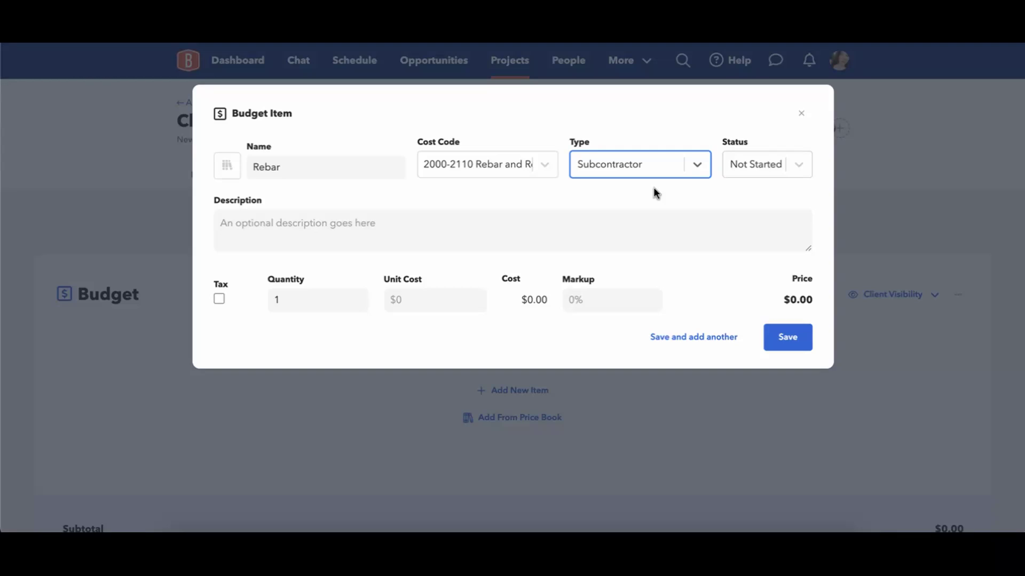
click(598, 309)
click(697, 165)
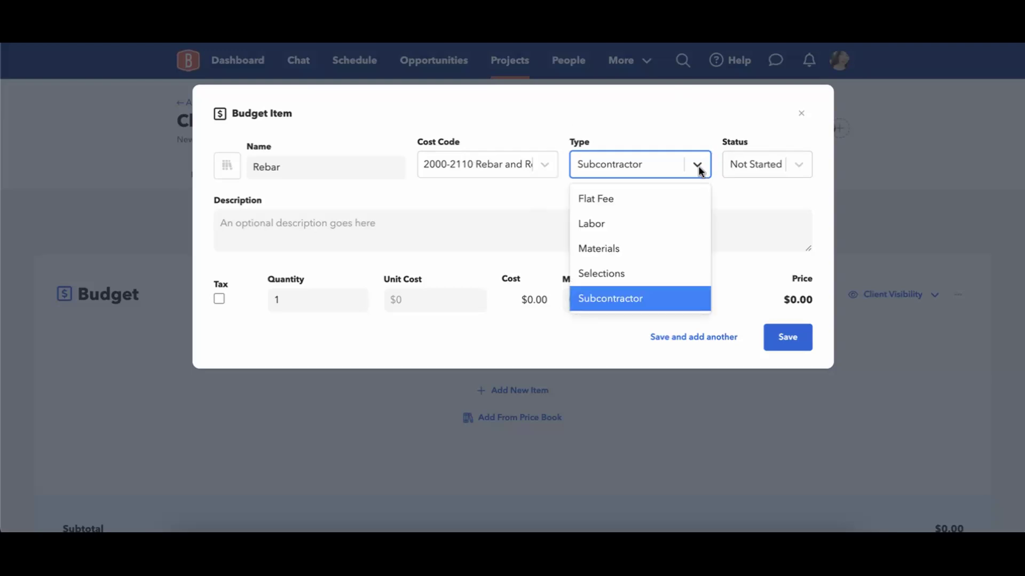
click(662, 273)
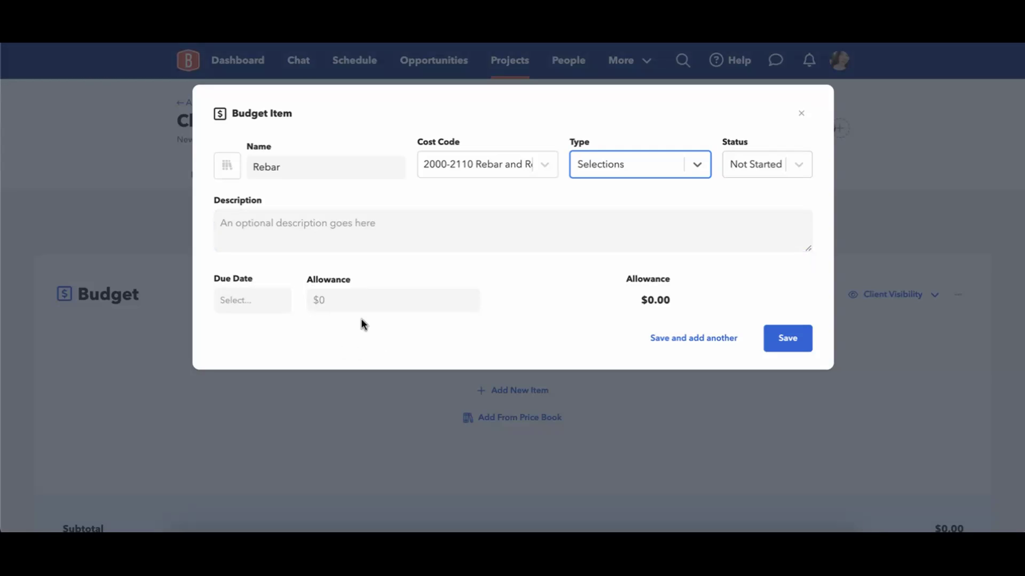
click(688, 169)
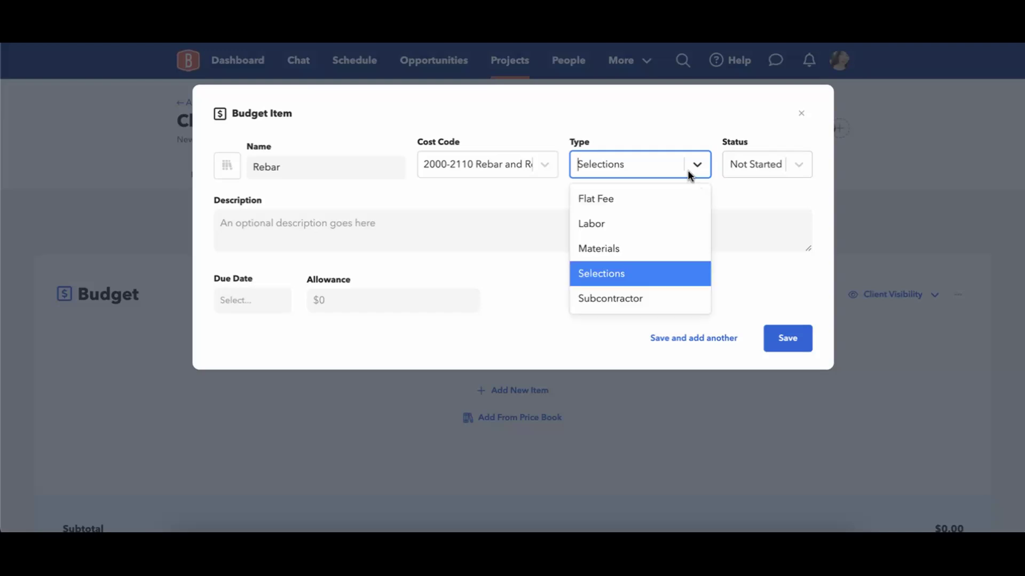
click(593, 250)
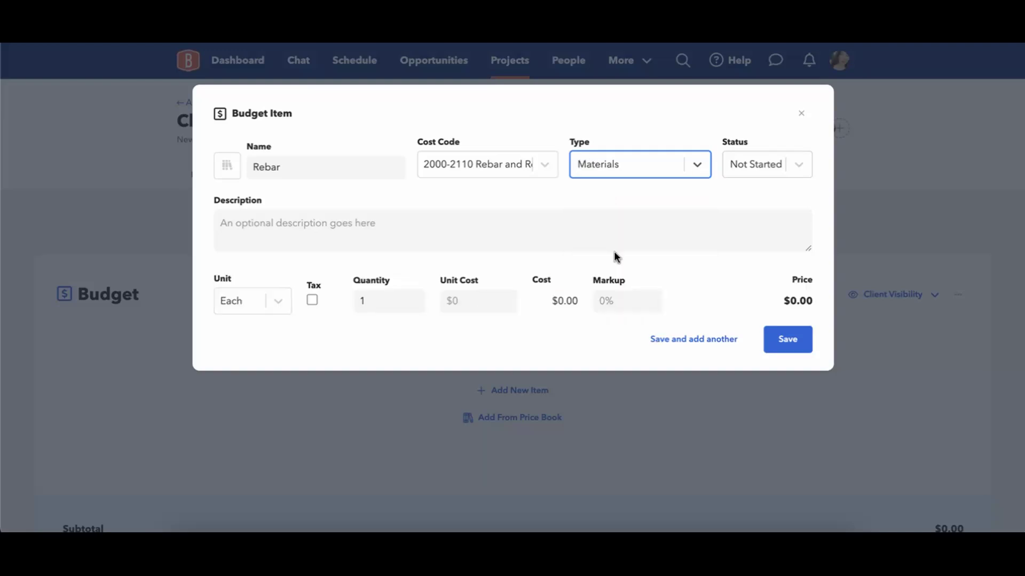
- Browse the units of measure offered for the Materials type
click(281, 301)
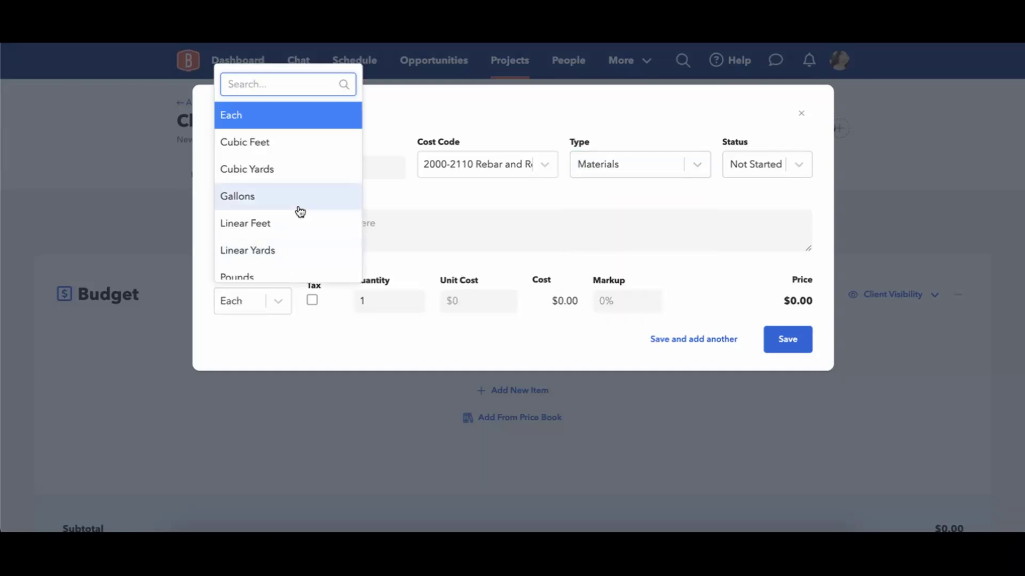
scroll(300, 211, down, 7)
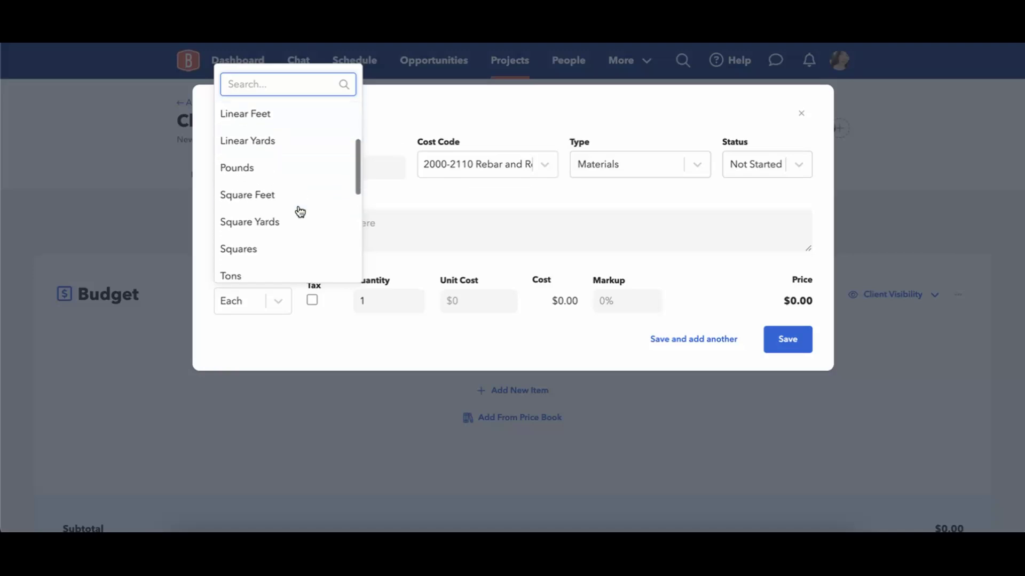
scroll(300, 200, up, 7)
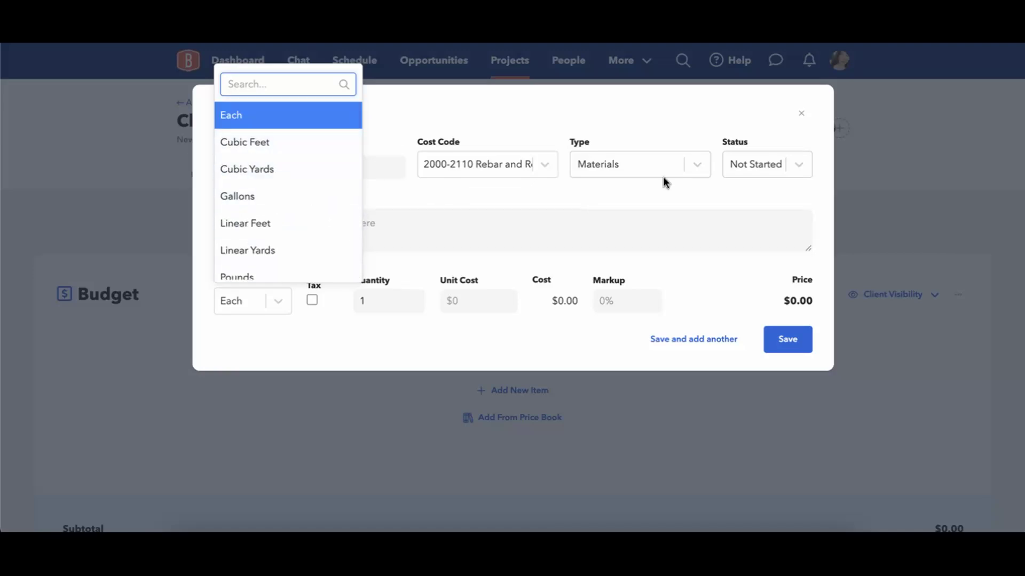
- Try the Labor type on the Rebar item to browse its units of measure, and return the type to Materials
click(676, 170)
click(614, 224)
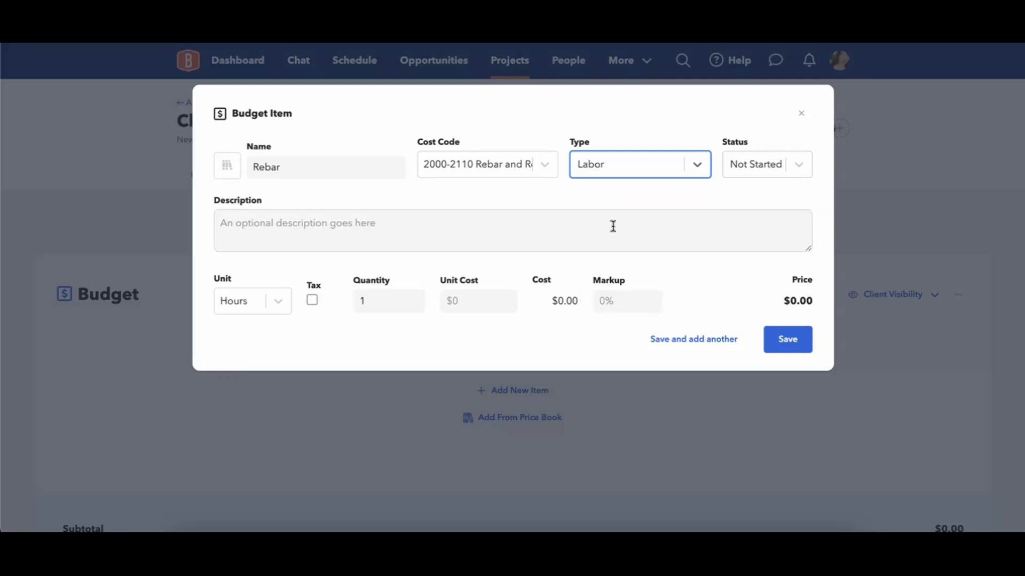
click(267, 304)
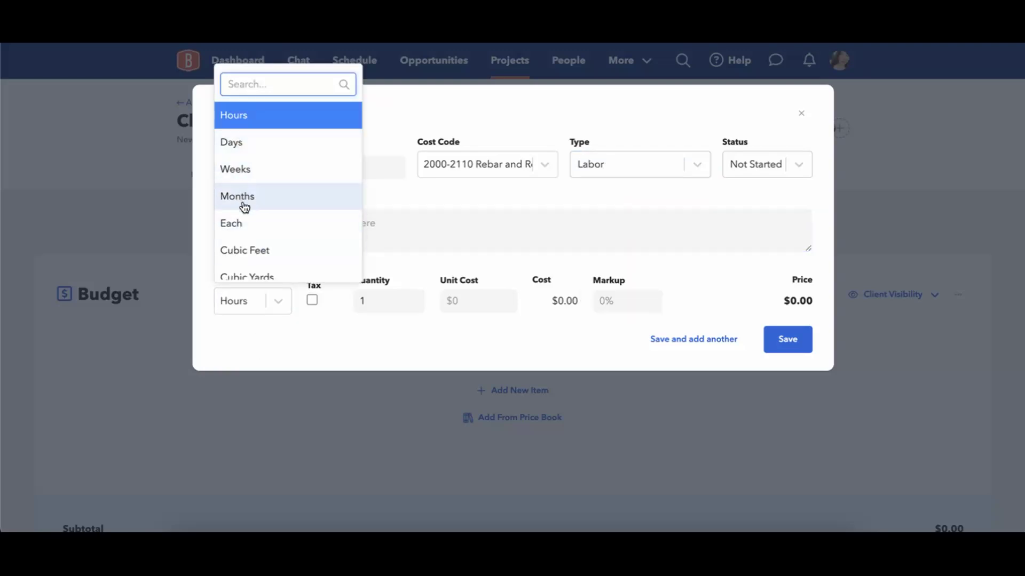
scroll(242, 212, down, 5)
scroll(244, 215, down, 2)
scroll(245, 215, up, 8)
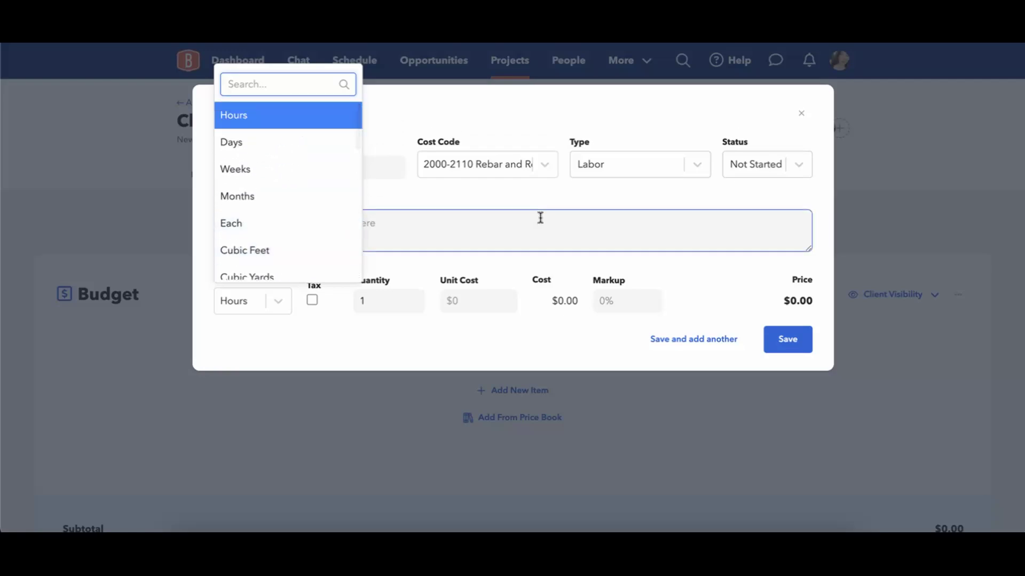
click(618, 167)
click(604, 247)
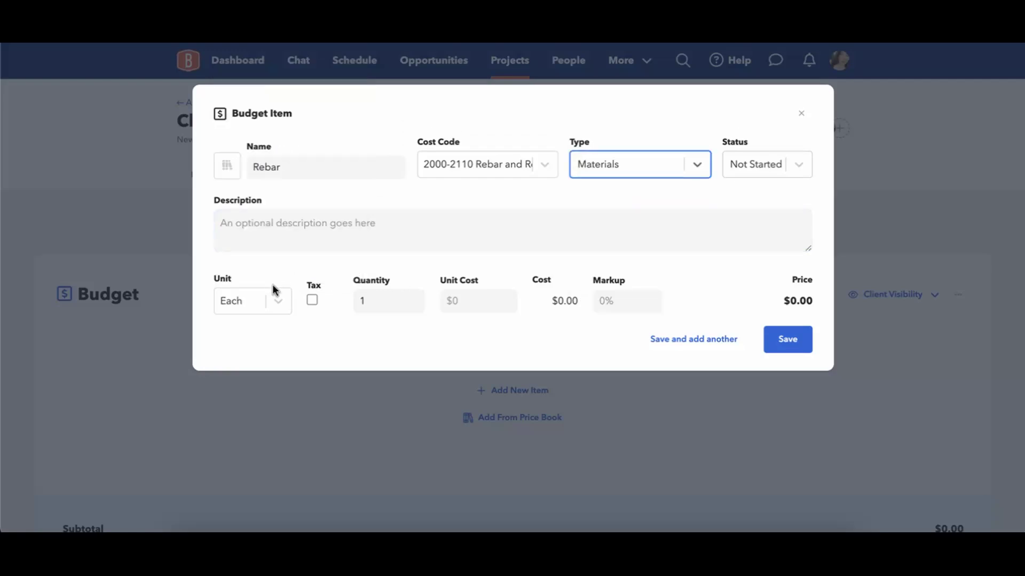
- Set the Rebar item's unit of measure to Square Feet and mark the item as taxable
click(277, 300)
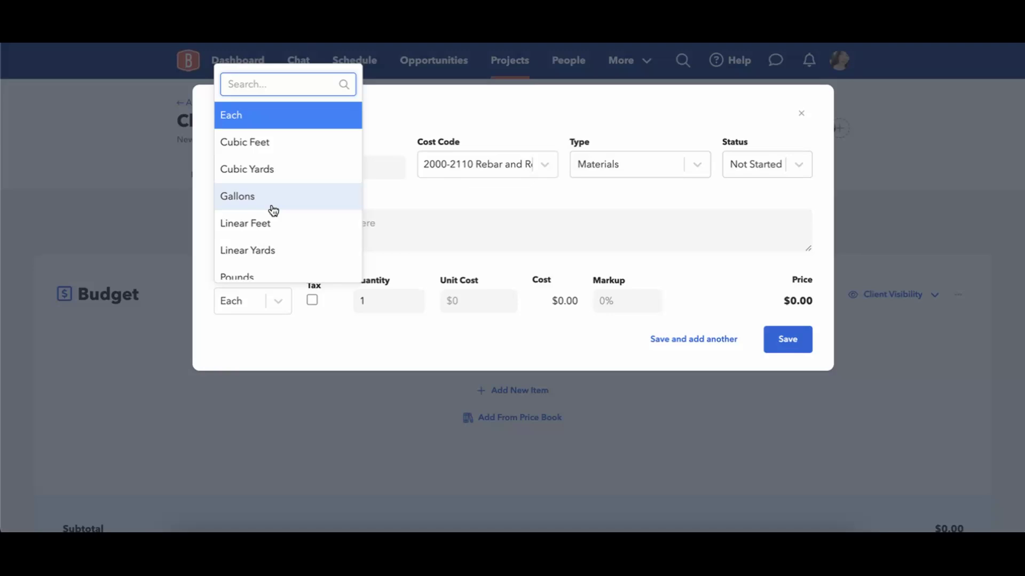
scroll(273, 209, down, 3)
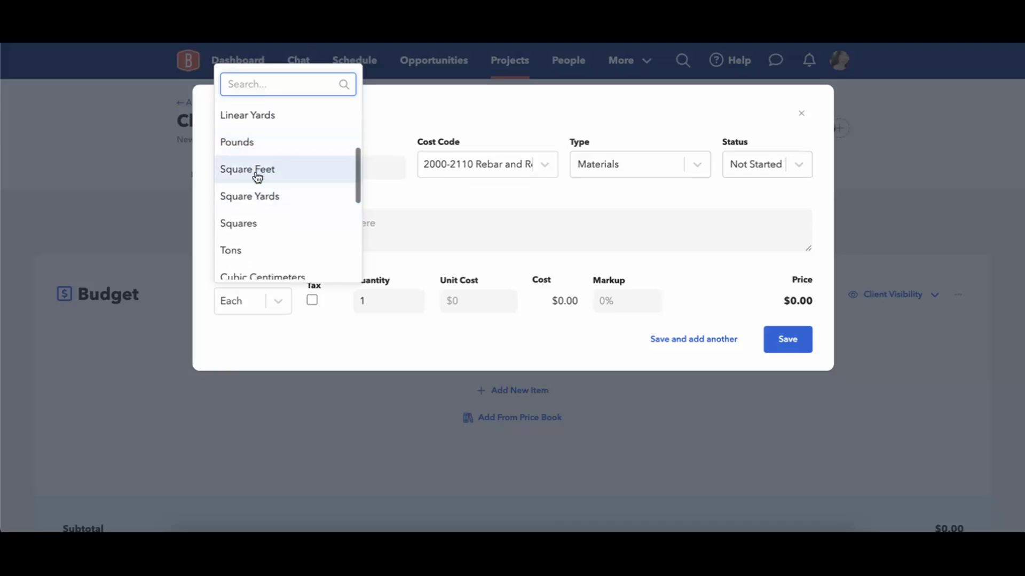
click(261, 178)
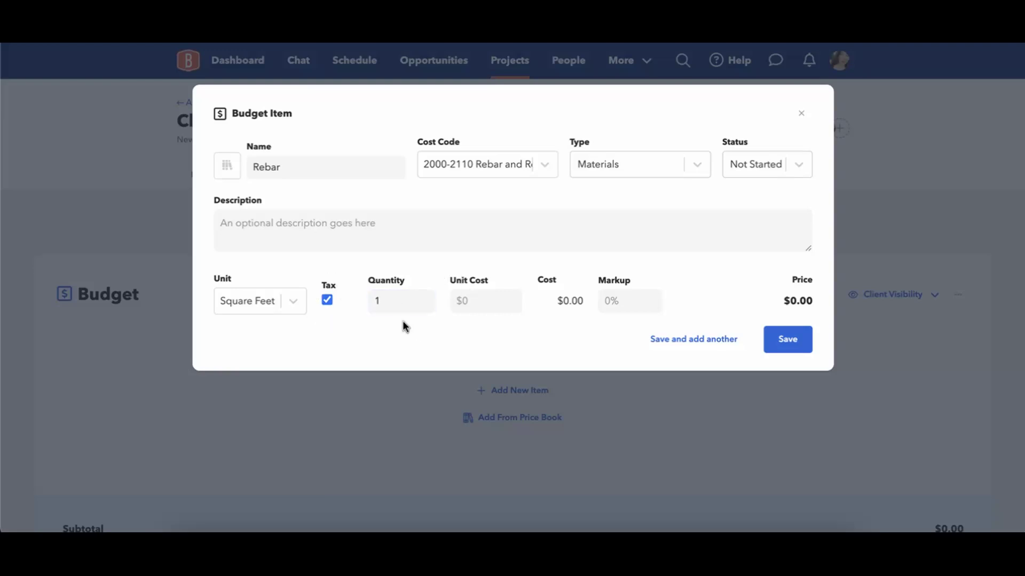
- Give the Rebar item a unit cost of $10 and a quantity of 100
click(393, 303)
click(459, 305)
click(502, 303)
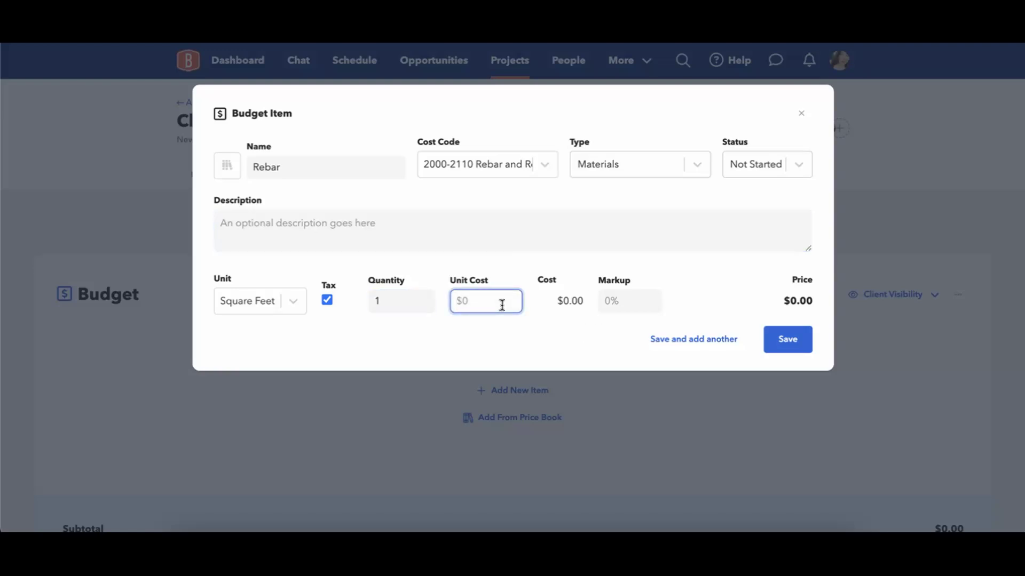
text(10)
click(496, 328)
click(397, 303)
text(00)
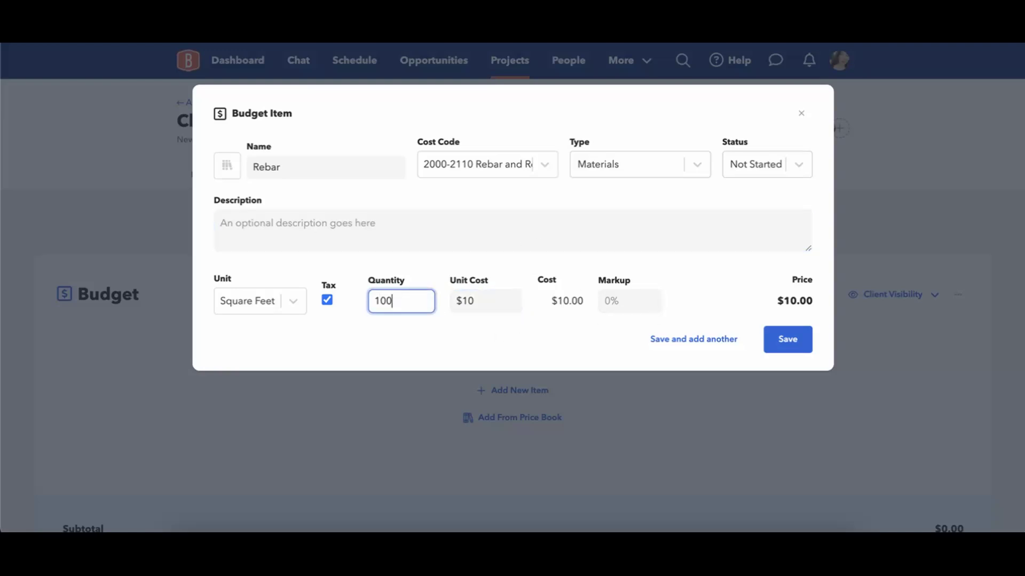
click(507, 351)
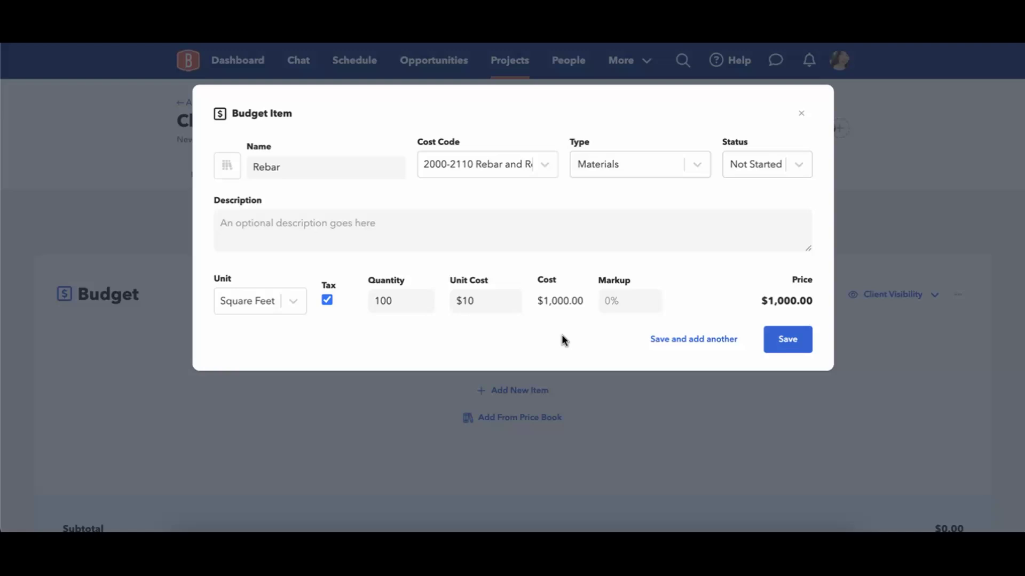
- Set the Rebar item's markup to 10%
click(399, 301)
click(411, 311)
click(626, 307)
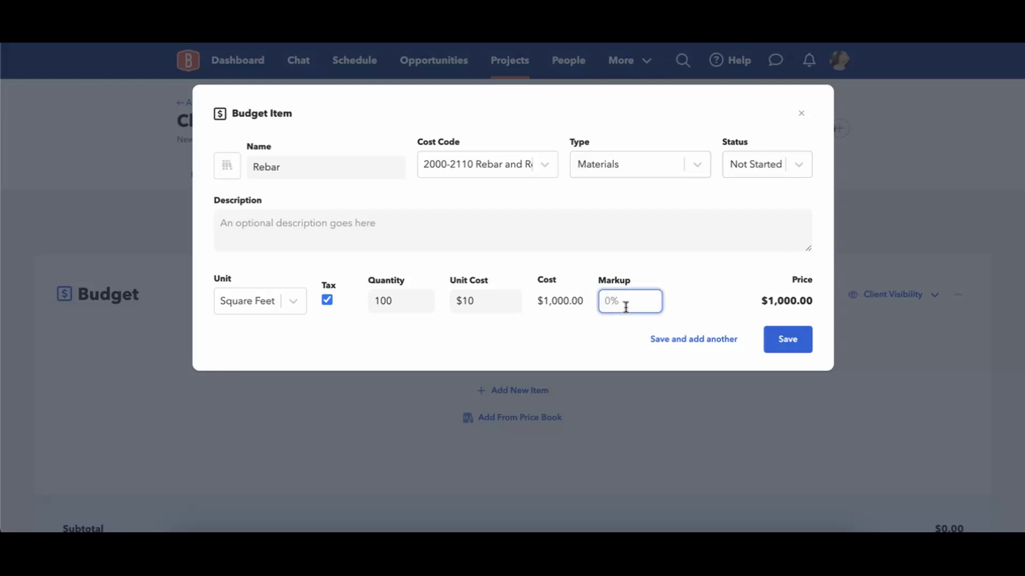
text(10)
click(682, 295)
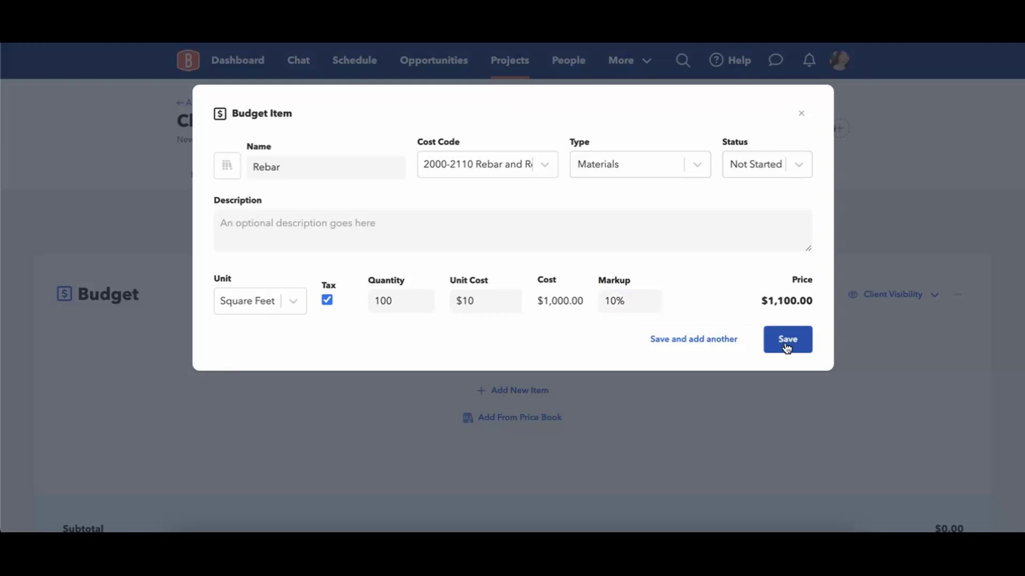
- Reset the Rebar item's markup to 0% and save the budget item
click(635, 304)
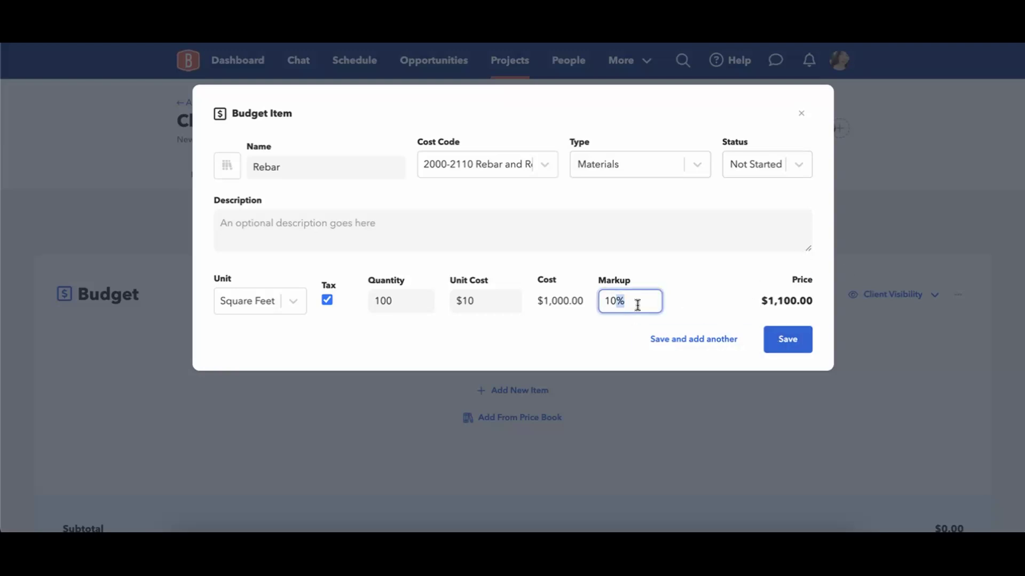
key(BackSpace)
key(BackSpace)
text(0)
click(707, 301)
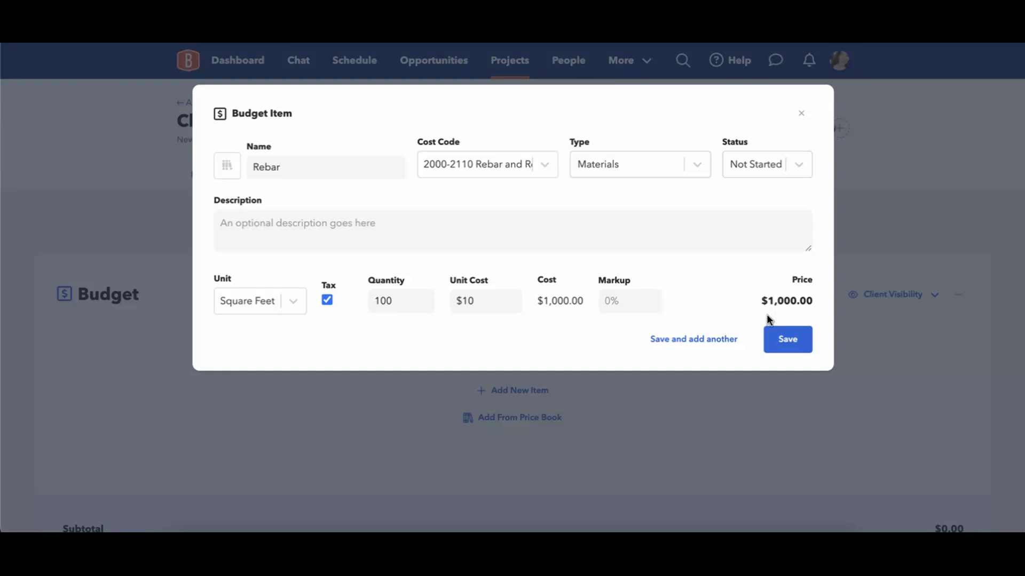
click(790, 337)
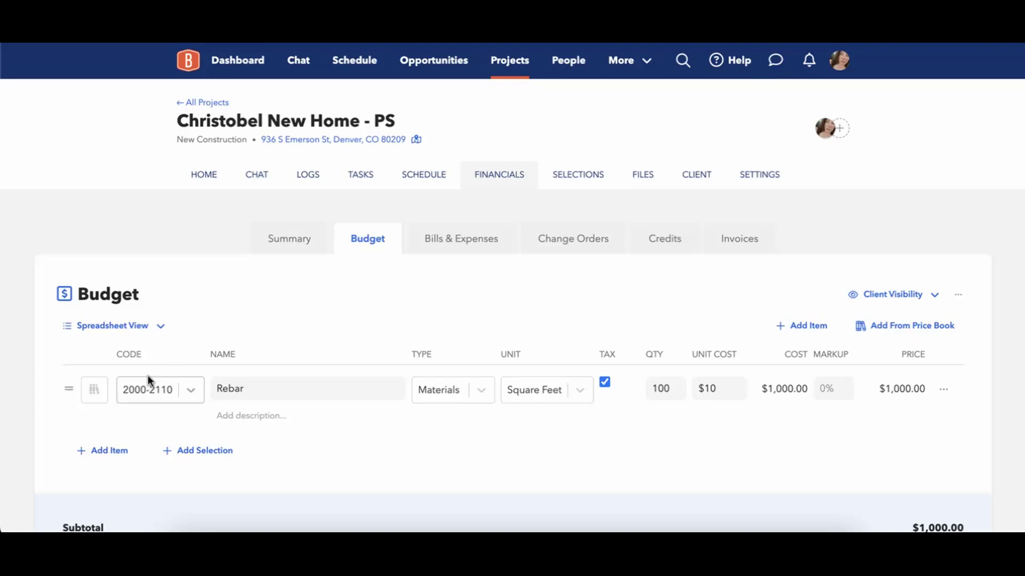
- Display the budget in Category View and look at the Rebar item's details before closing them
click(142, 328)
click(124, 384)
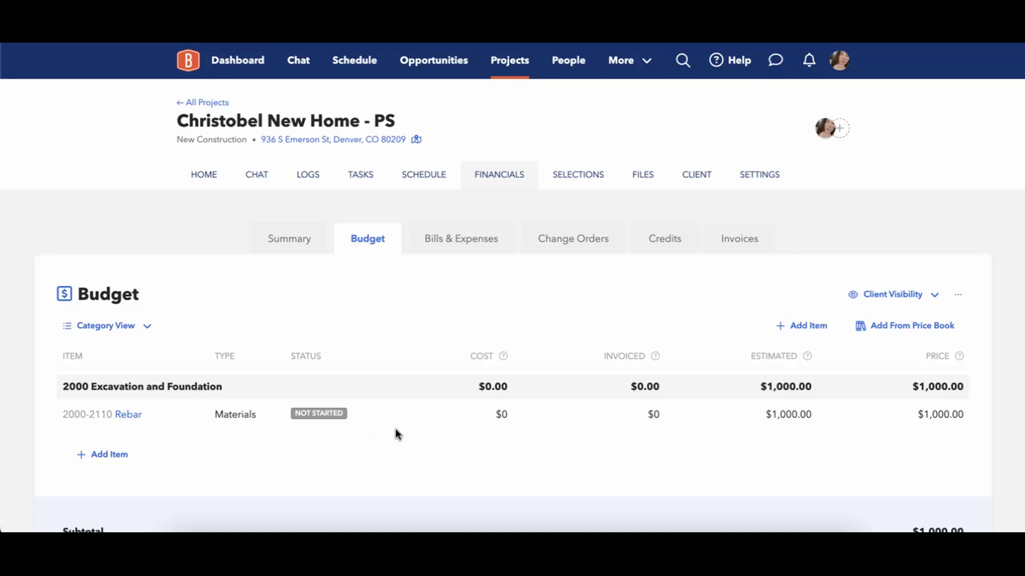
click(127, 415)
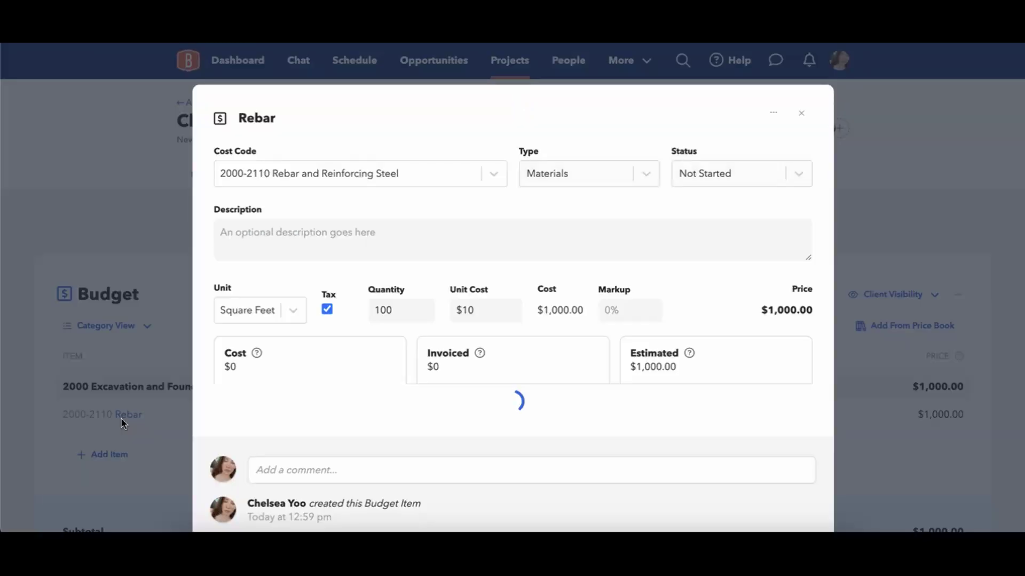
click(801, 113)
- Return the budget to Spreadsheet View
click(139, 327)
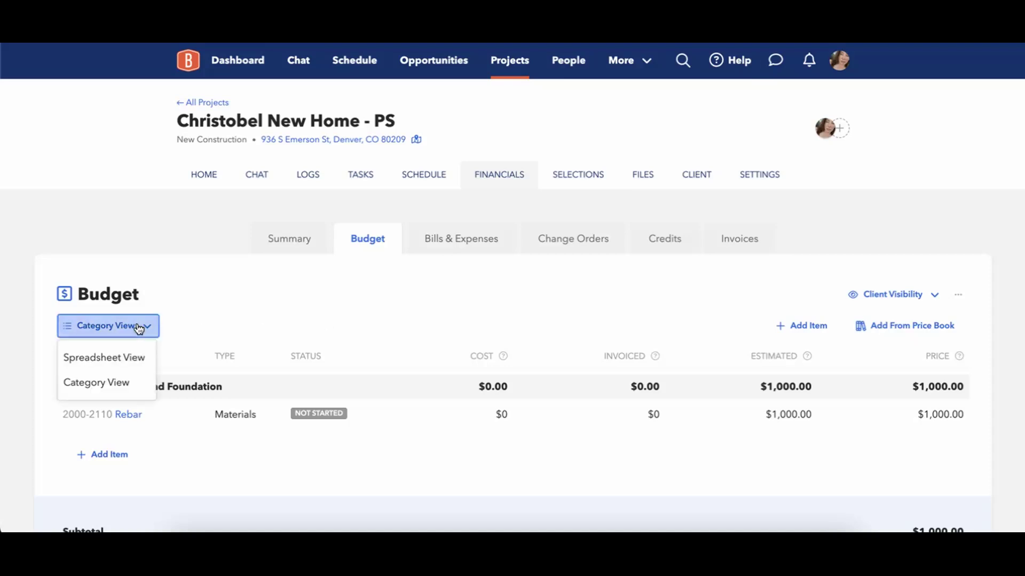
click(125, 357)
click(286, 396)
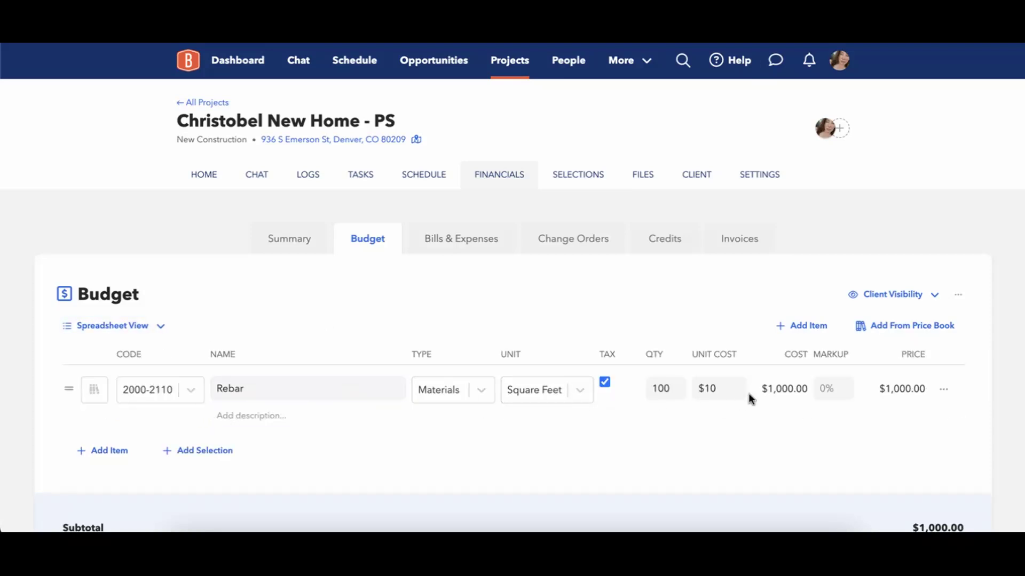
- Review the actions available for the Rebar line item and copy it to the price book
click(943, 389)
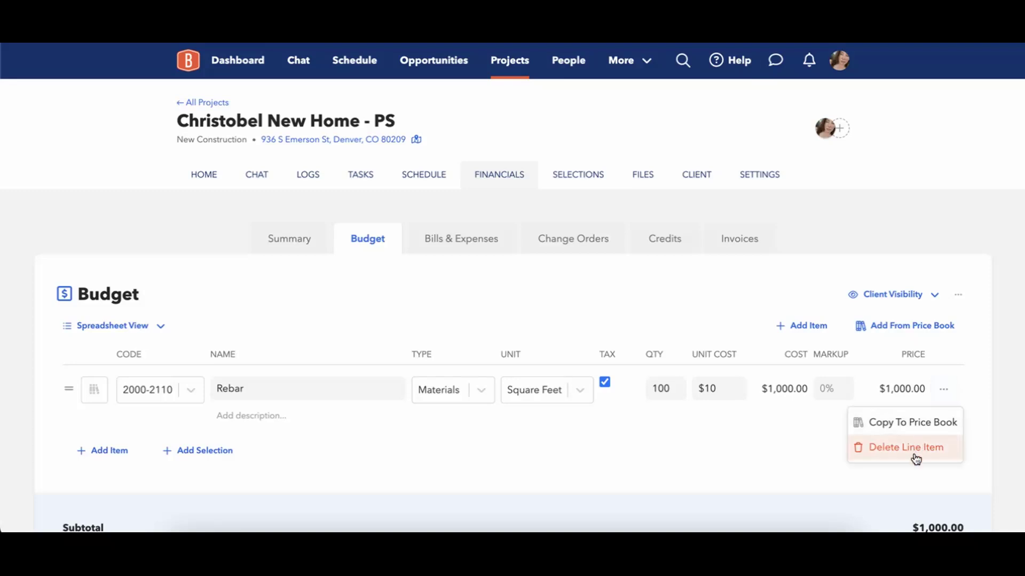
click(798, 488)
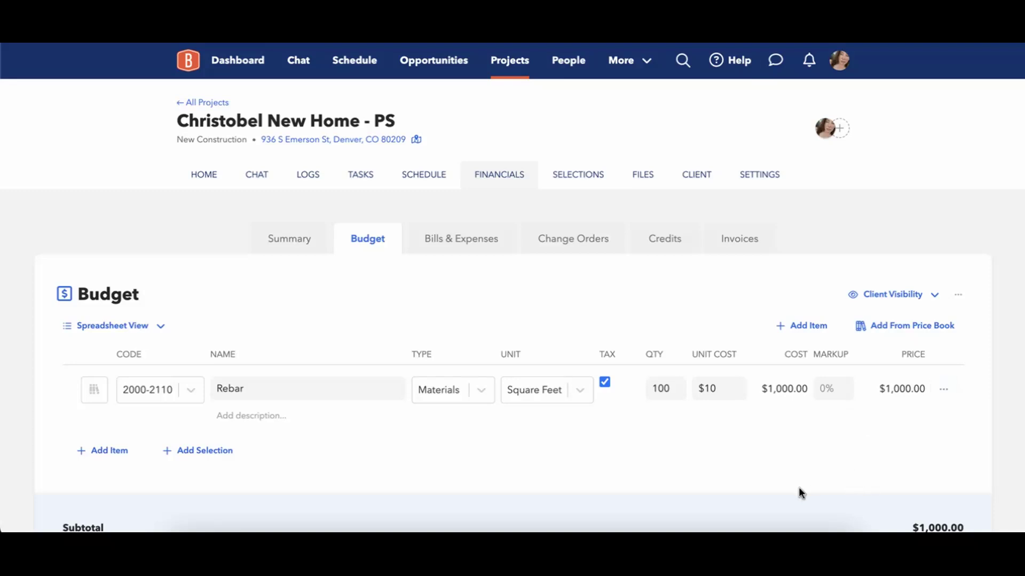
click(943, 389)
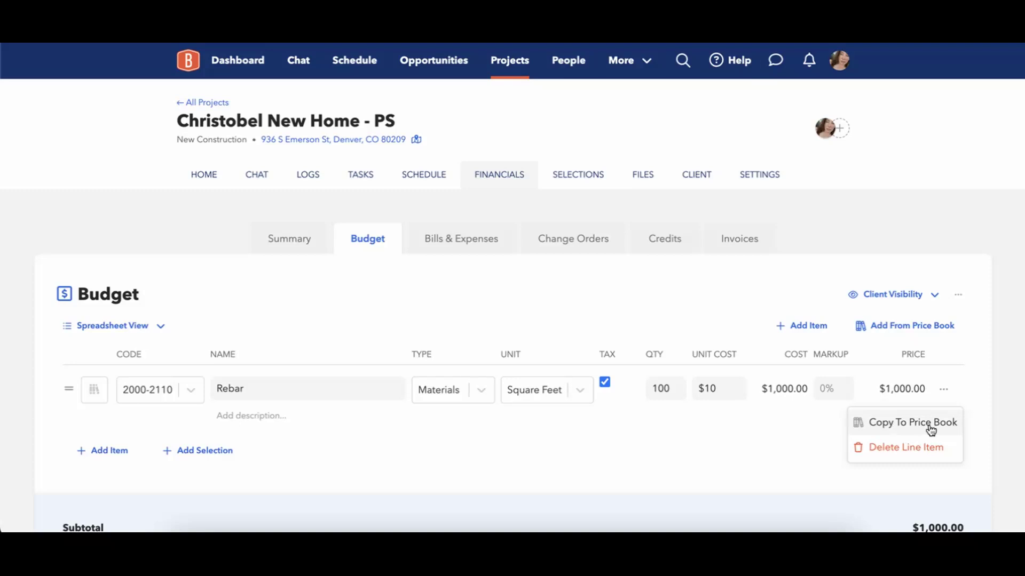
click(1017, 393)
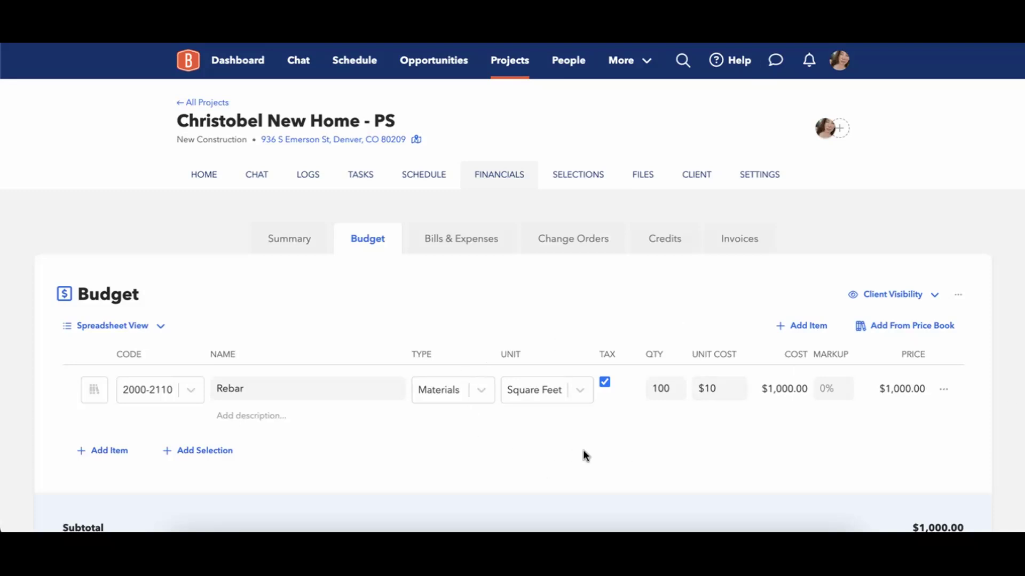
click(943, 390)
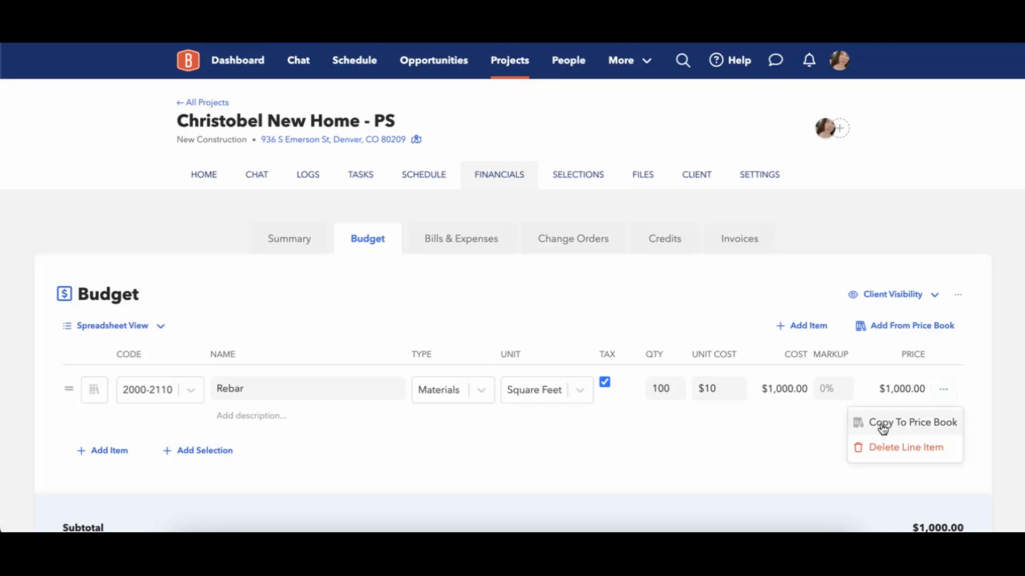
click(914, 423)
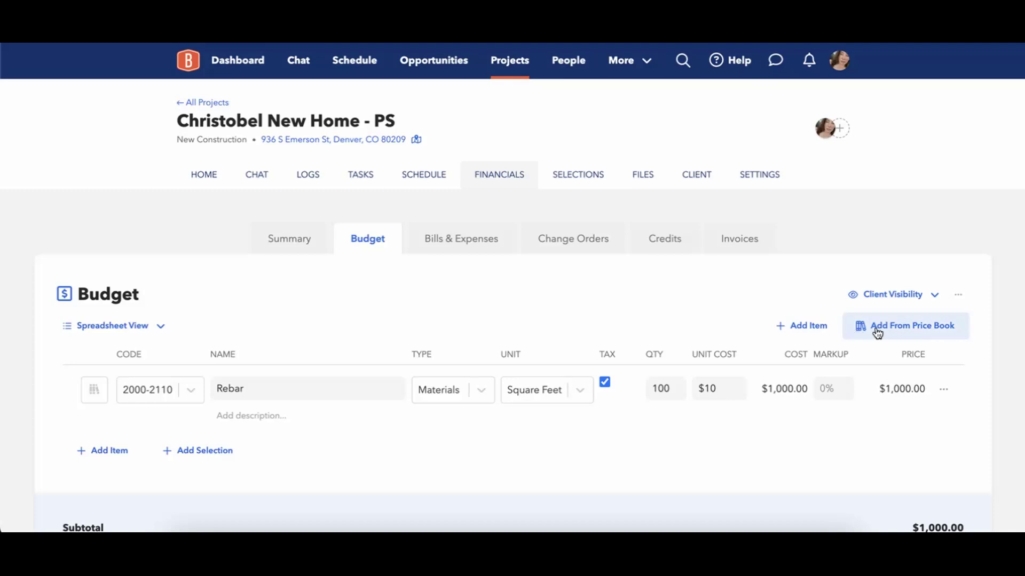
- Add a blank selection line below Rebar, check whether its type can be changed, and delete the line
scroll(682, 321, down, 1)
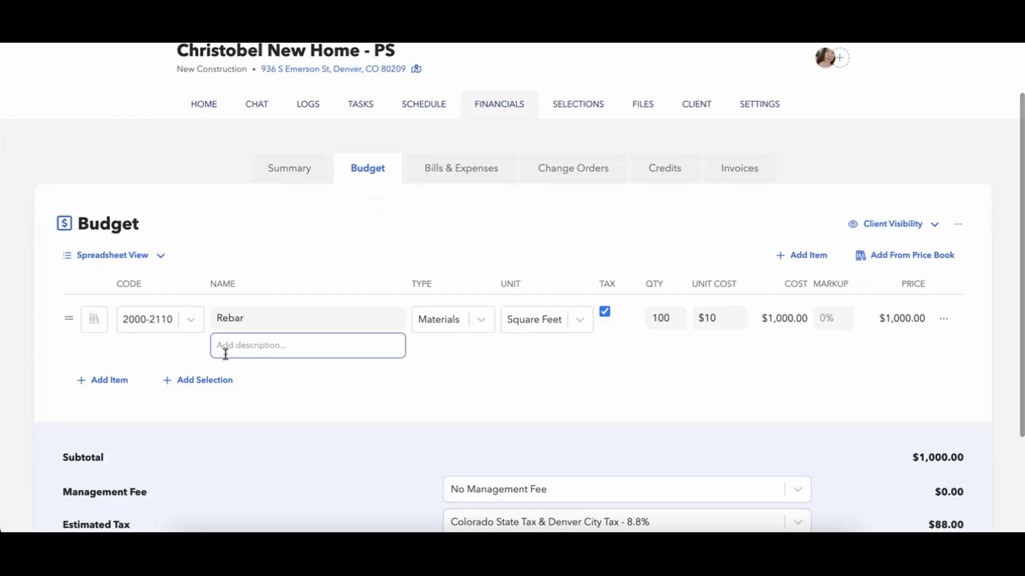
click(209, 387)
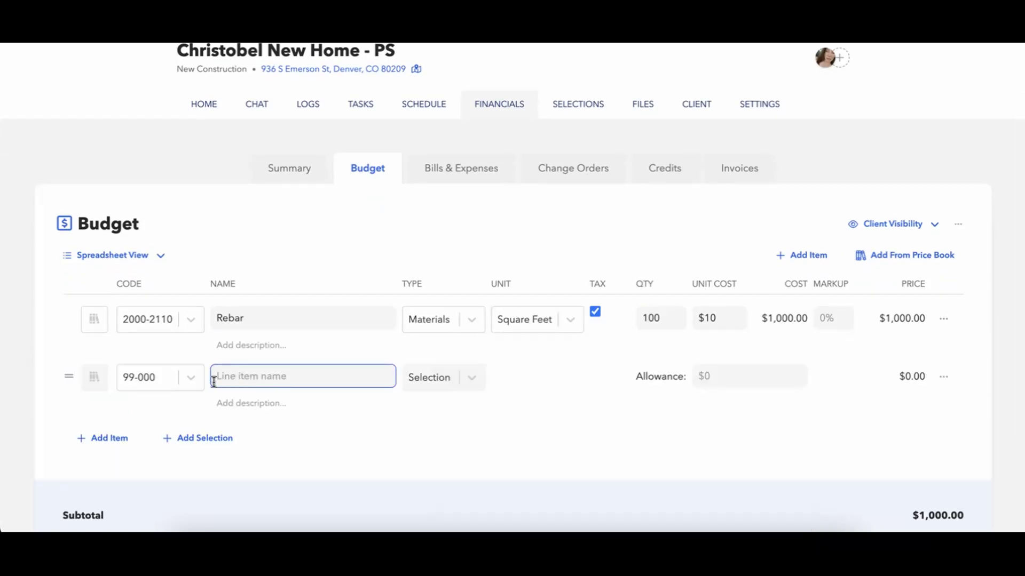
click(471, 385)
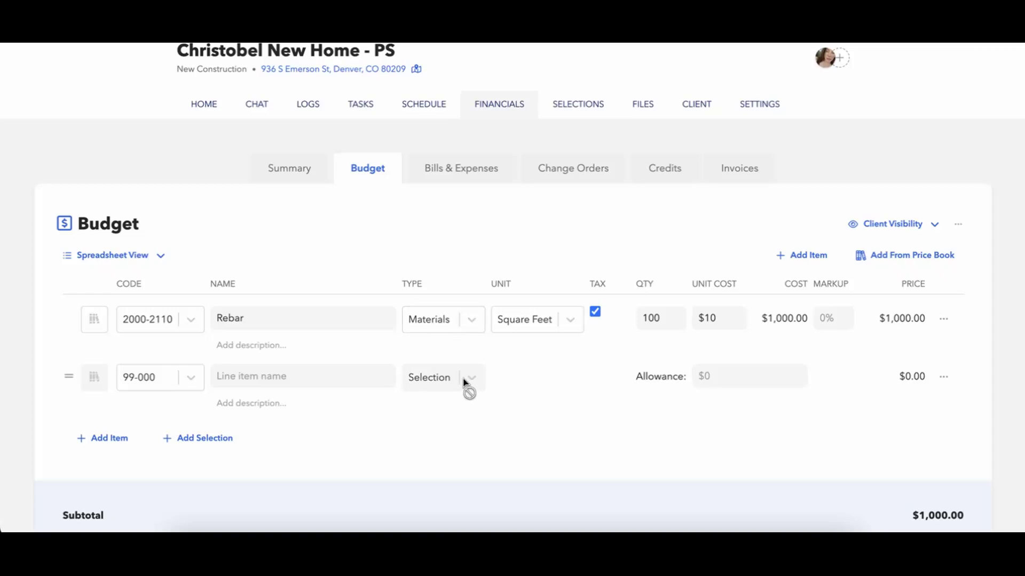
click(946, 374)
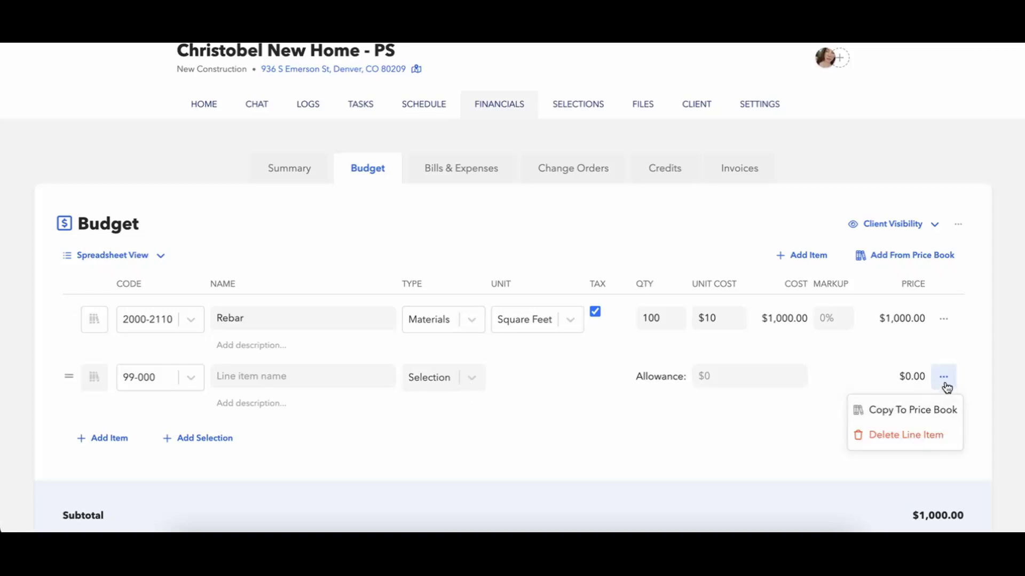
click(920, 445)
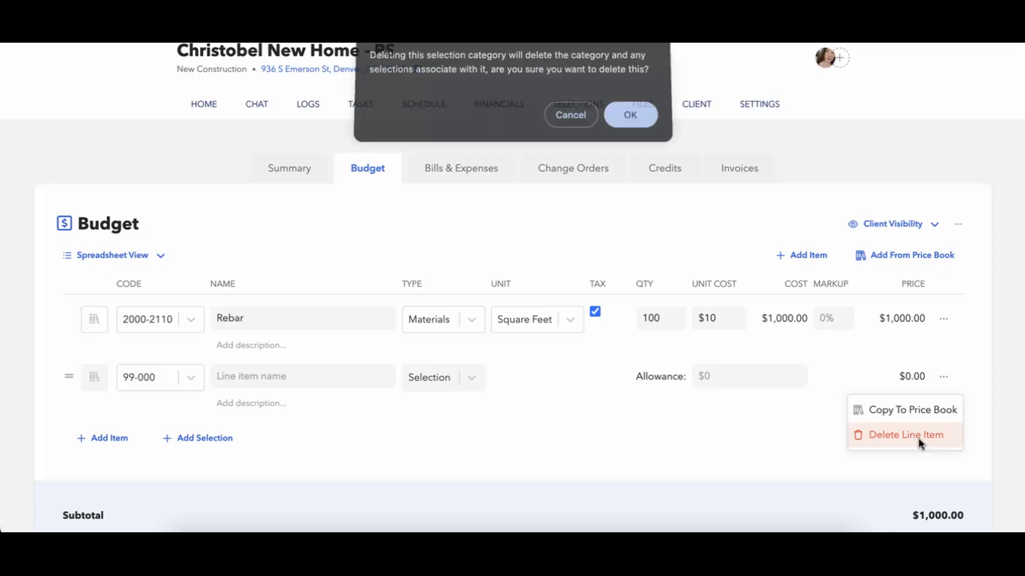
click(631, 122)
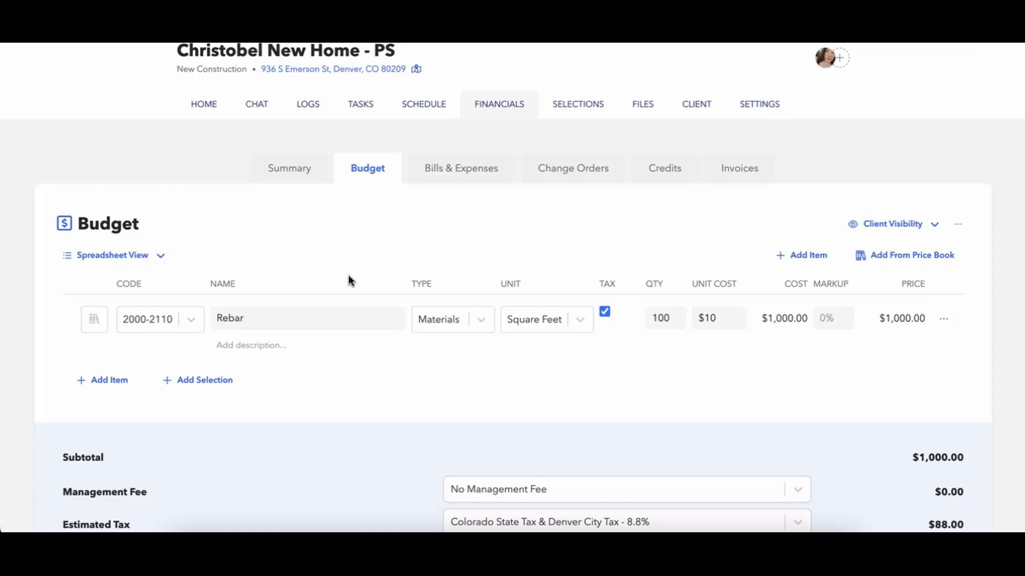
click(944, 319)
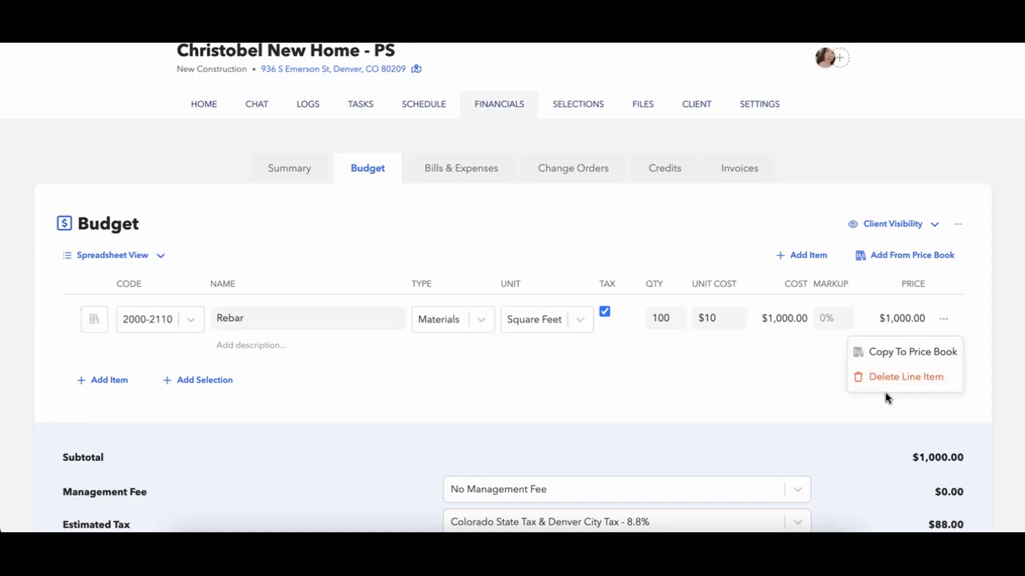
click(675, 412)
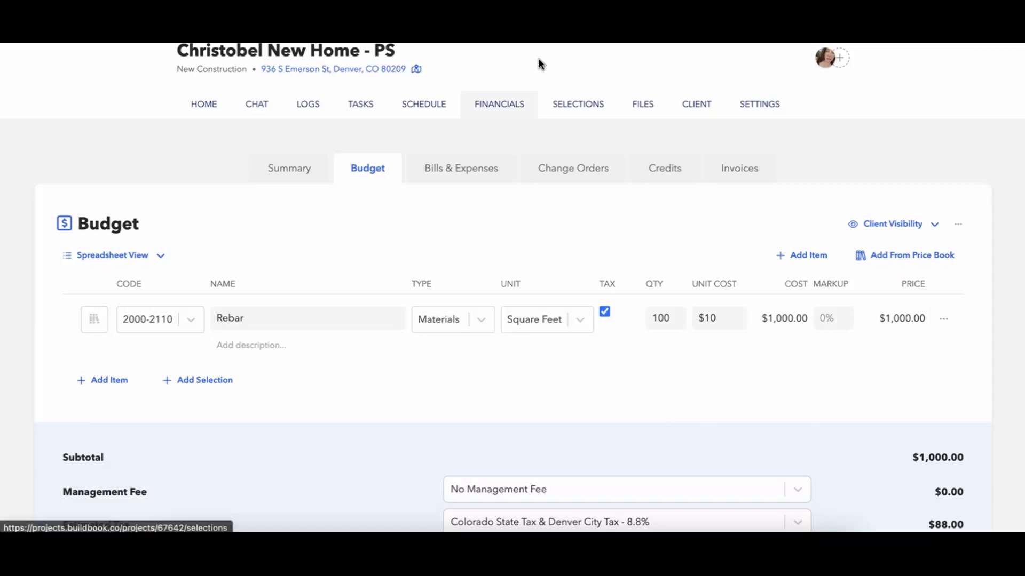
- Open the price book picker for the budget, try selecting the 01 Site Prep category and all items, and clear the selection
click(919, 258)
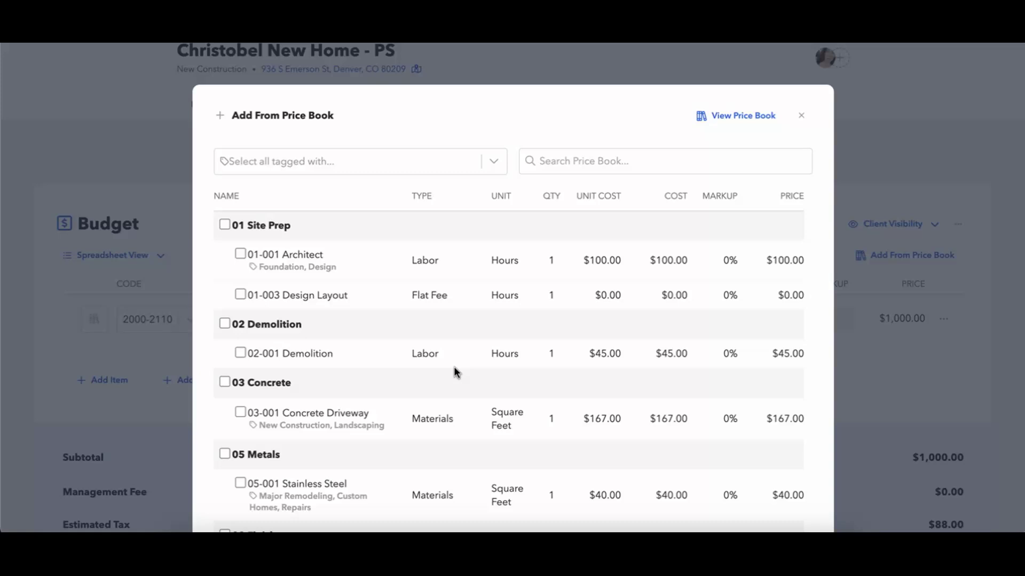
click(224, 225)
scroll(198, 295, down, 3)
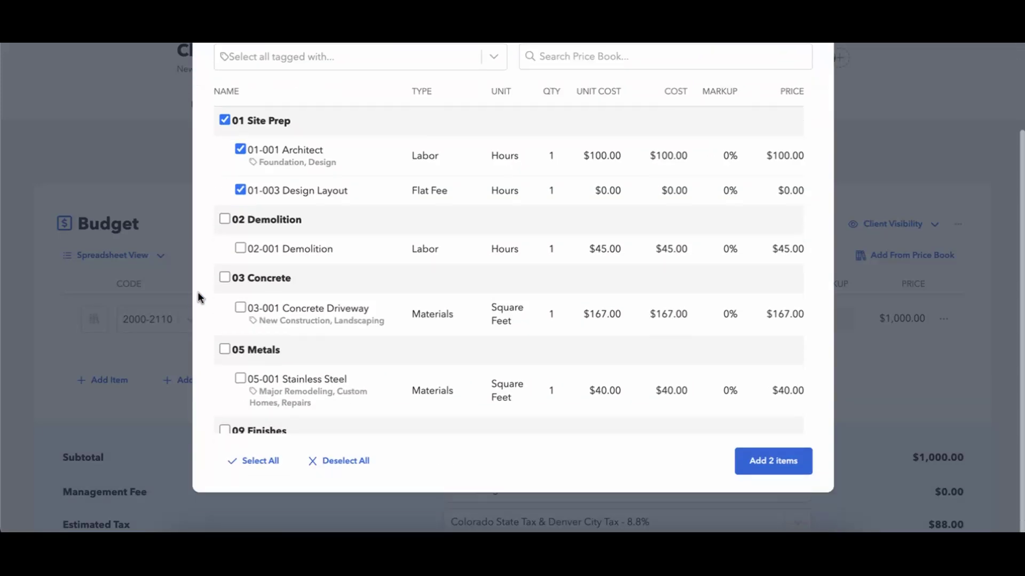
click(261, 461)
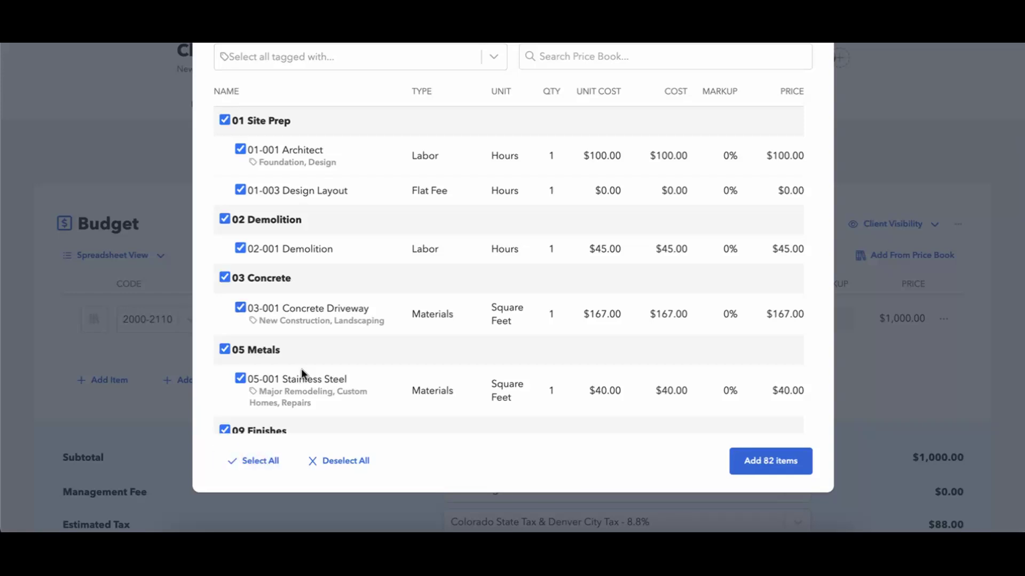
click(331, 469)
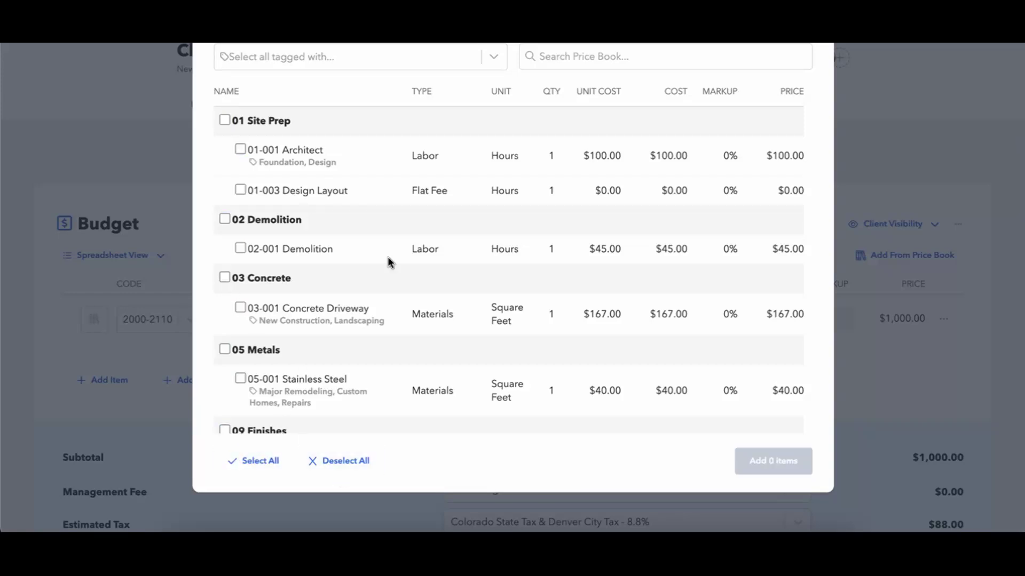
- Select all price book items tagged New Construction
scroll(366, 324, up, 3)
click(493, 166)
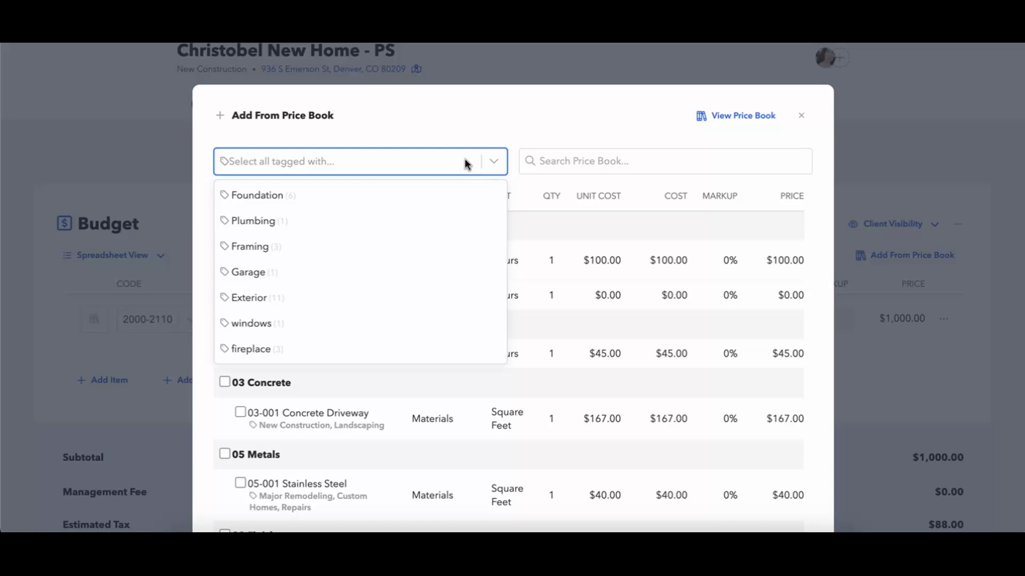
scroll(463, 277, down, 3)
scroll(464, 277, down, 3)
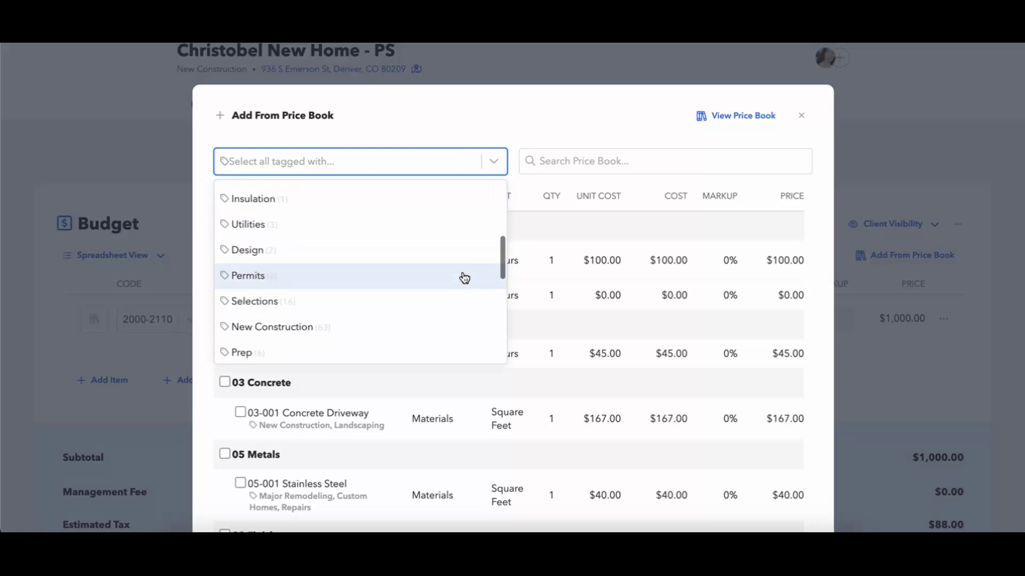
click(341, 327)
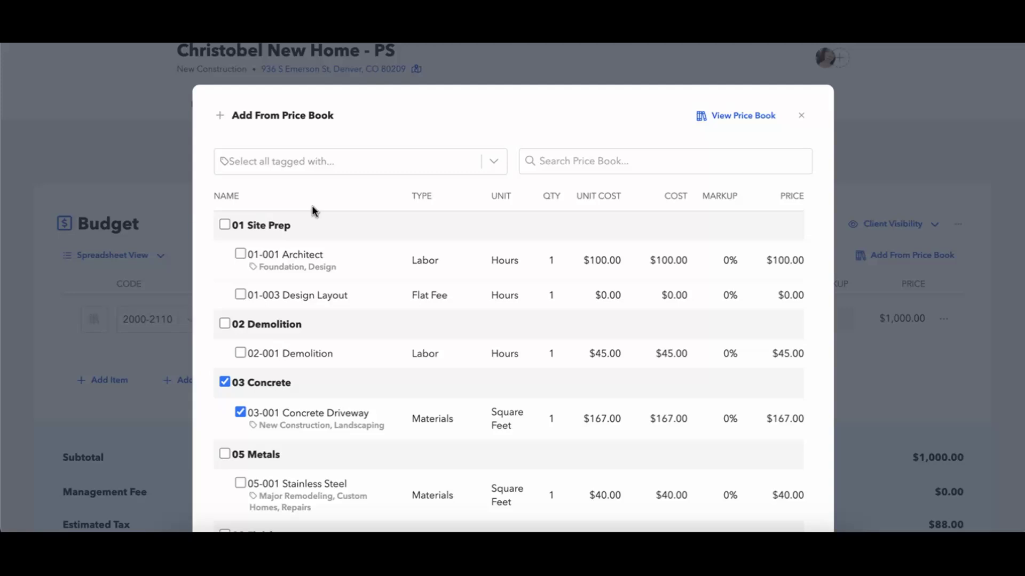
- Examine which price book items are selected across the categories, from Site Prep through Completion and Inspection
scroll(328, 256, down, 3)
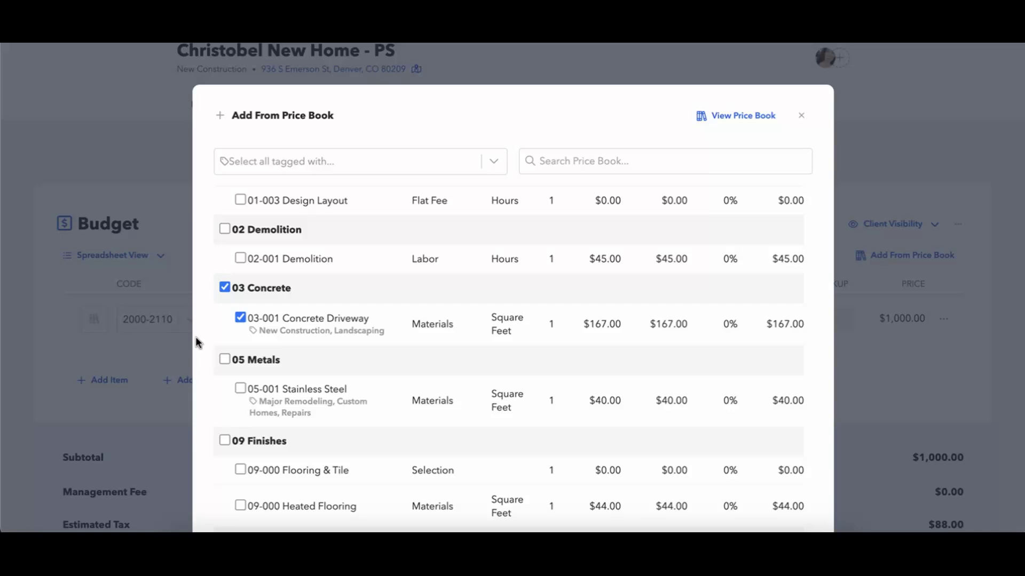
scroll(375, 327, up, 3)
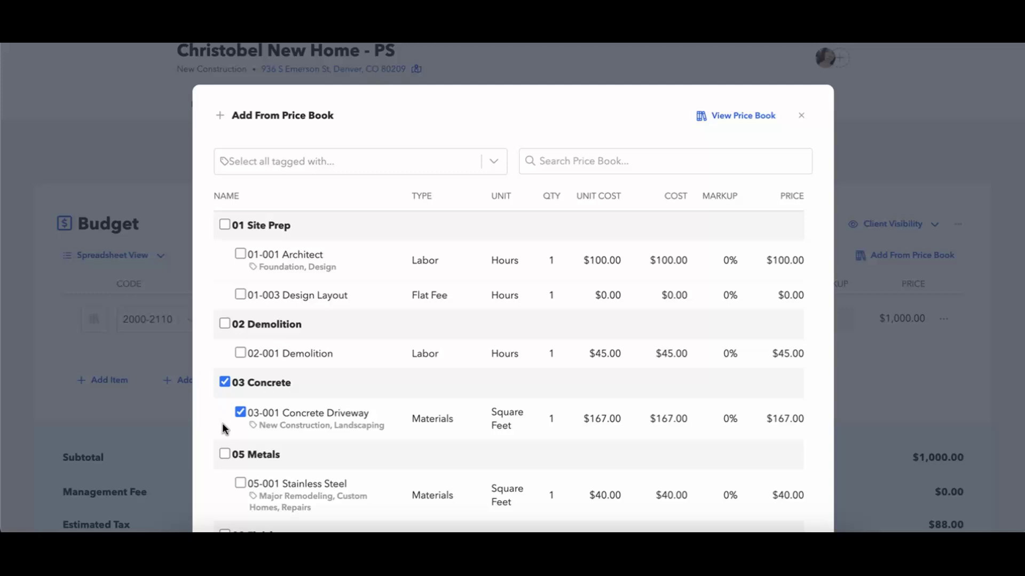
scroll(251, 432, down, 8)
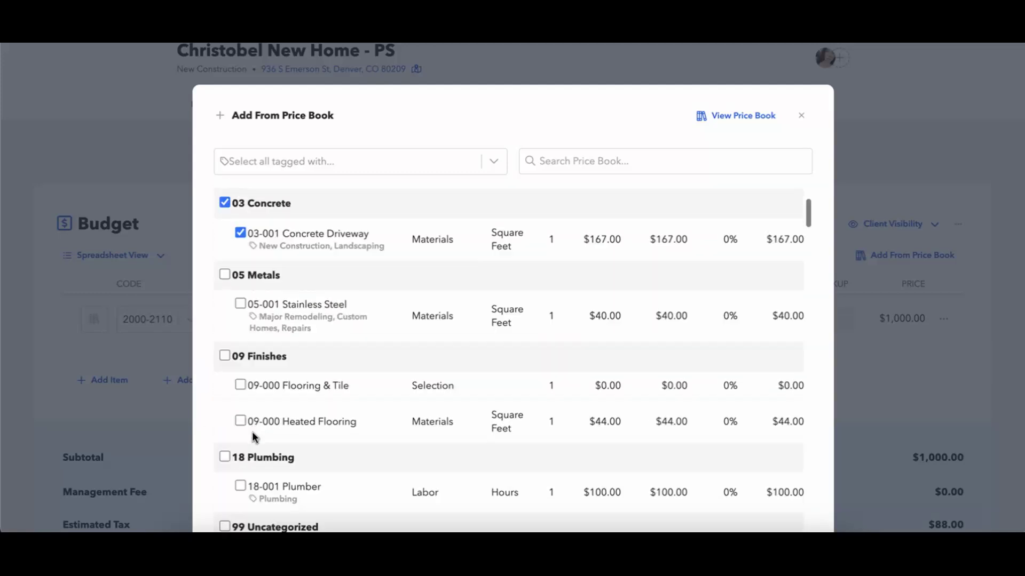
scroll(315, 443, down, 5)
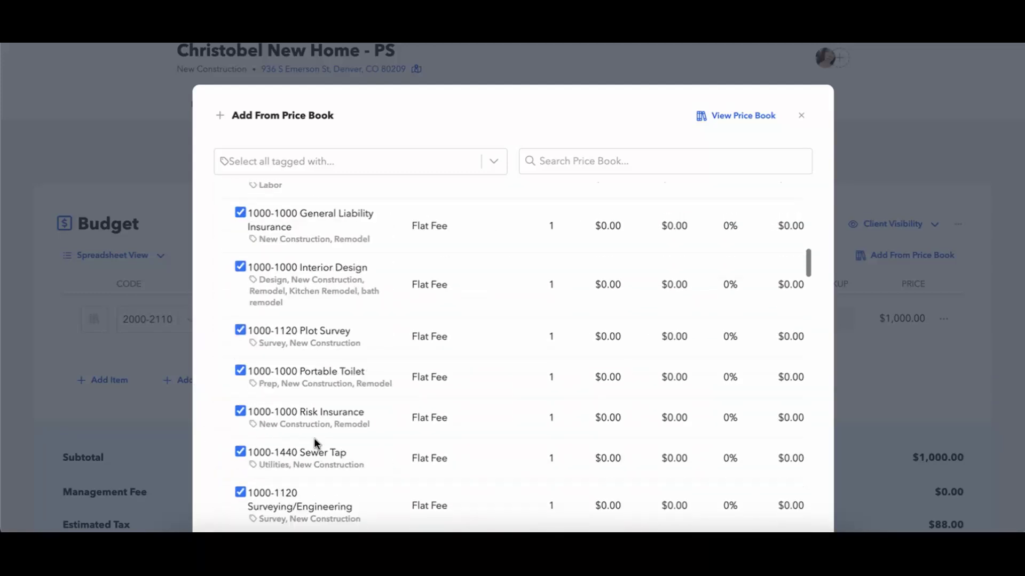
scroll(314, 439, down, 15)
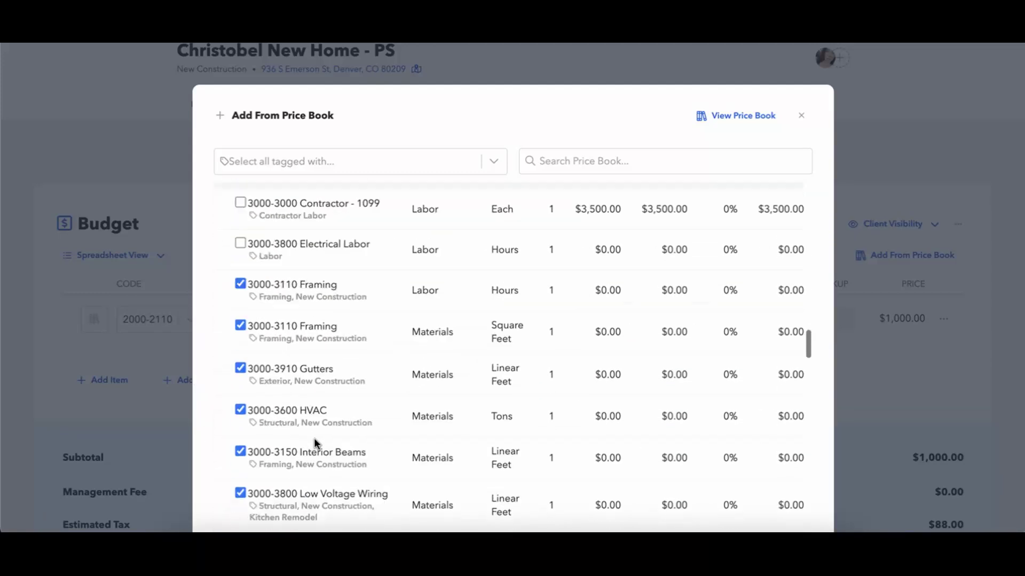
scroll(314, 443, down, 15)
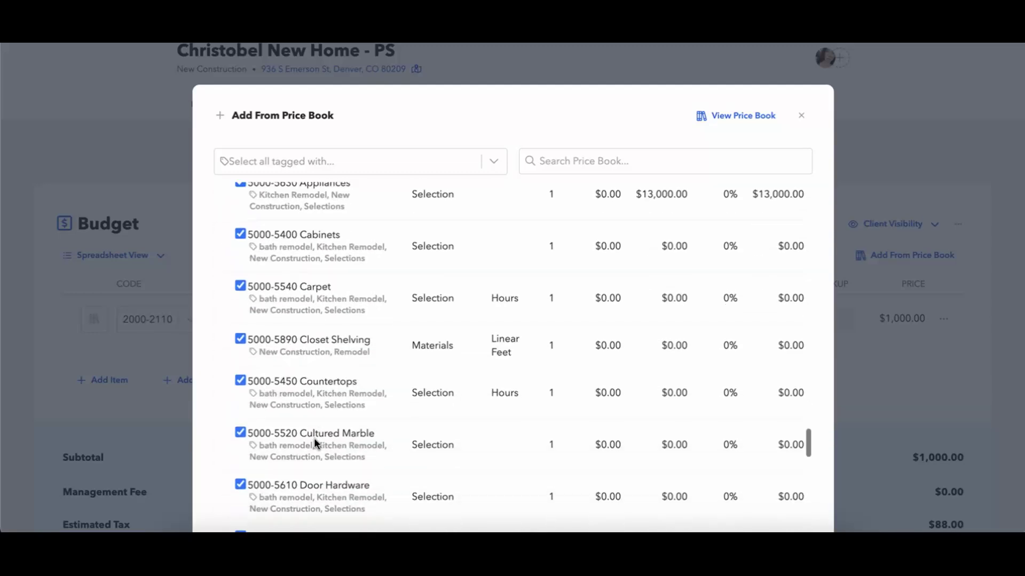
scroll(314, 443, down, 10)
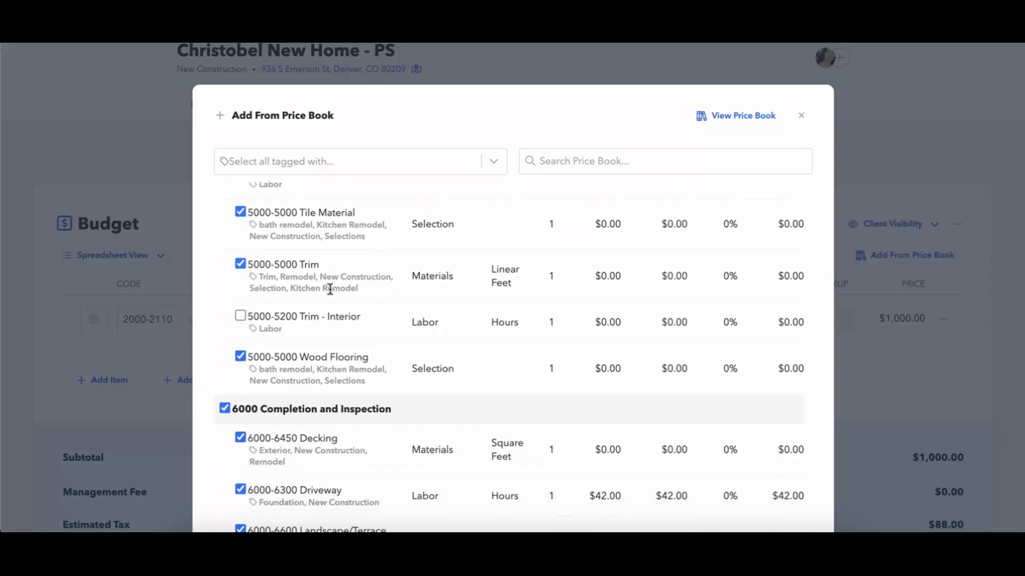
scroll(368, 316, up, 20)
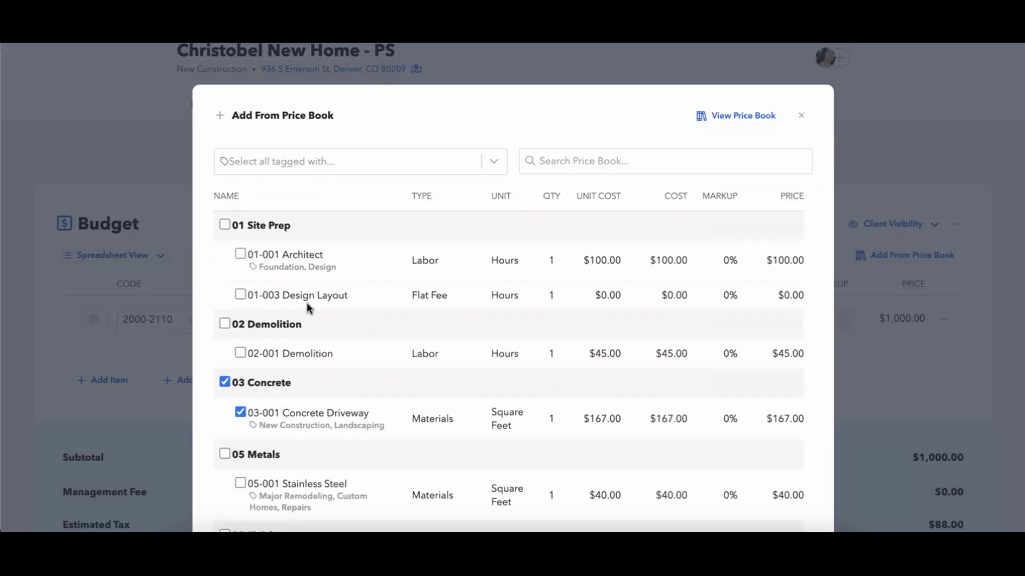
- Include 01-003 Design Layout in the selection, check the other available tags, and add the selected items to the budget
click(241, 293)
click(317, 160)
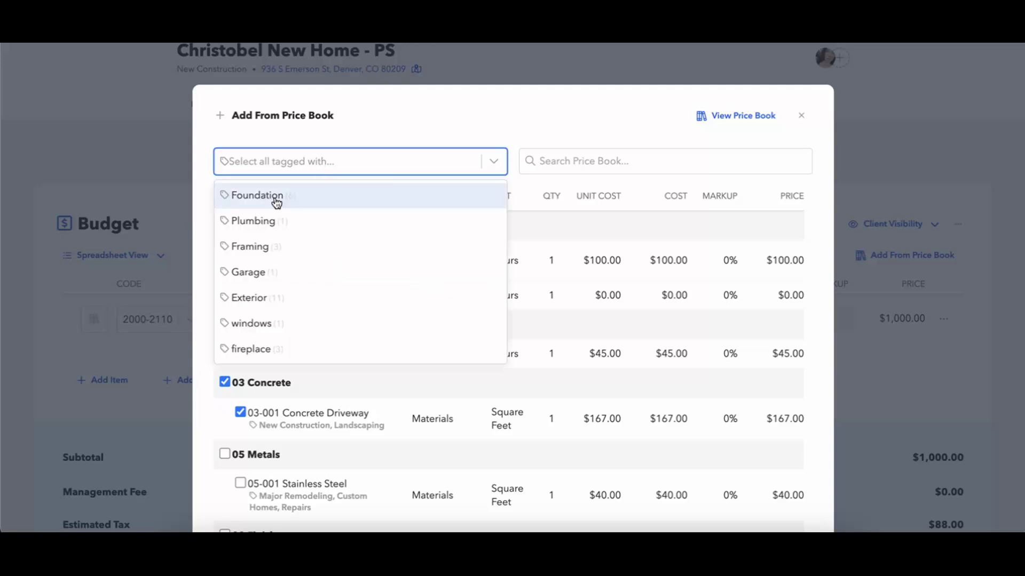
scroll(280, 361, down, 5)
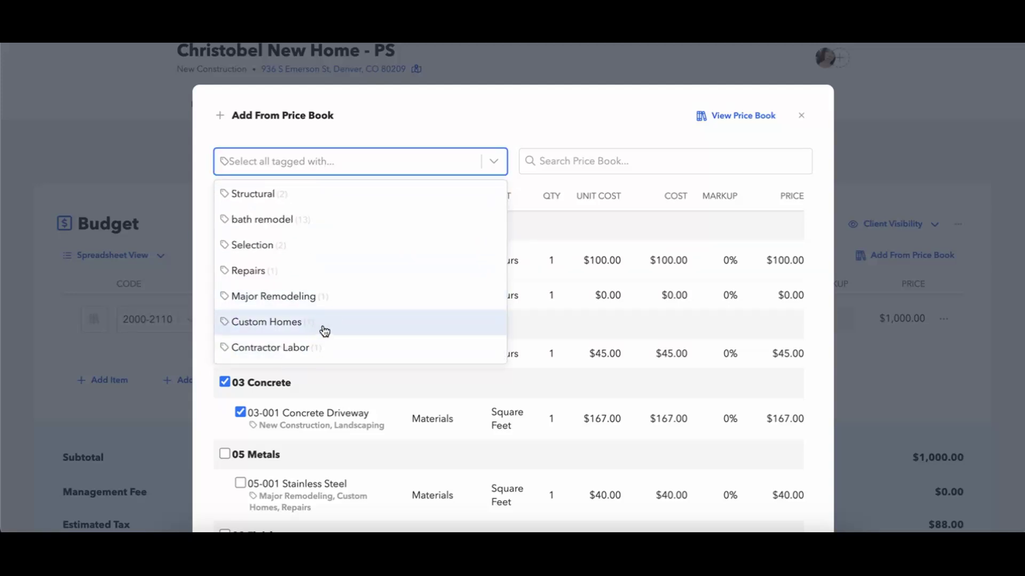
click(443, 137)
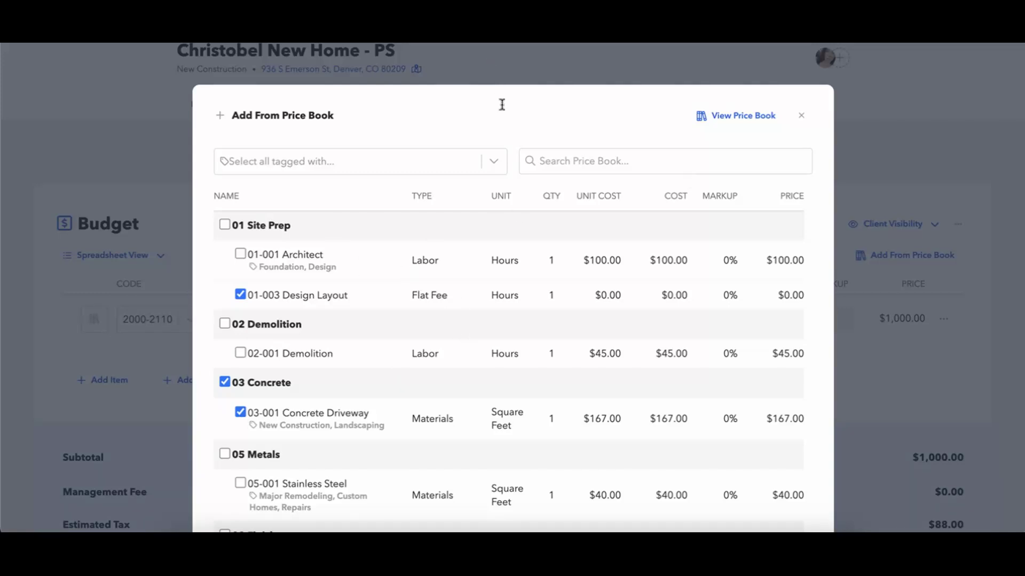
scroll(509, 120, down, 3)
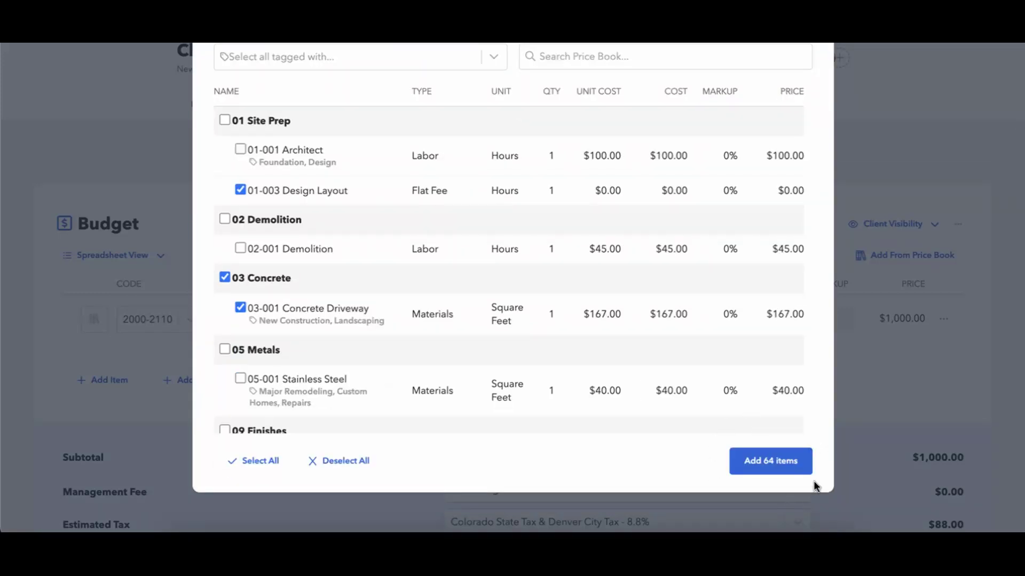
click(761, 465)
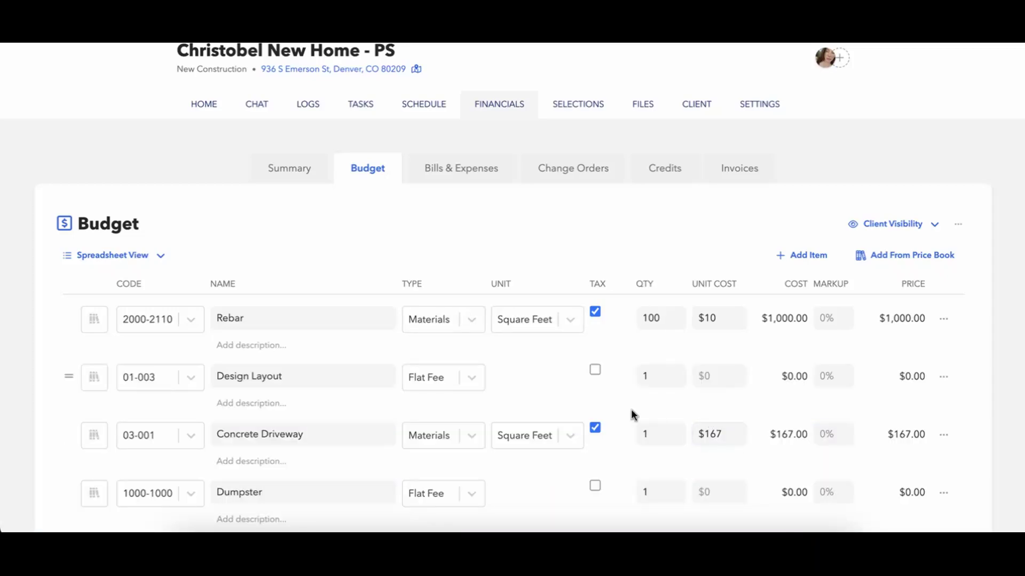
- Look over the budget lines added from the price book, including the Concrete Driveway unit cost
scroll(631, 408, down, 5)
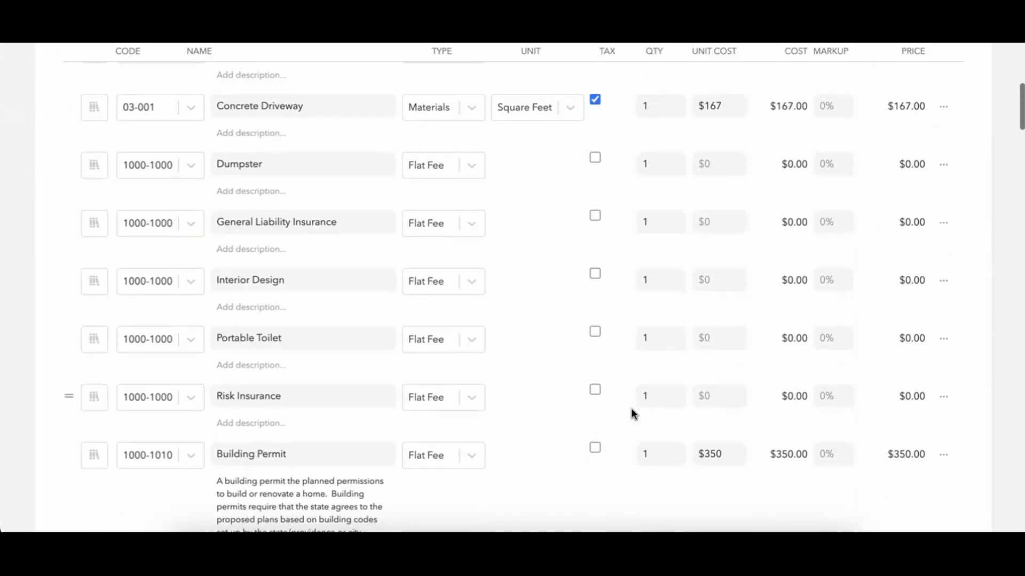
scroll(630, 408, up, 6)
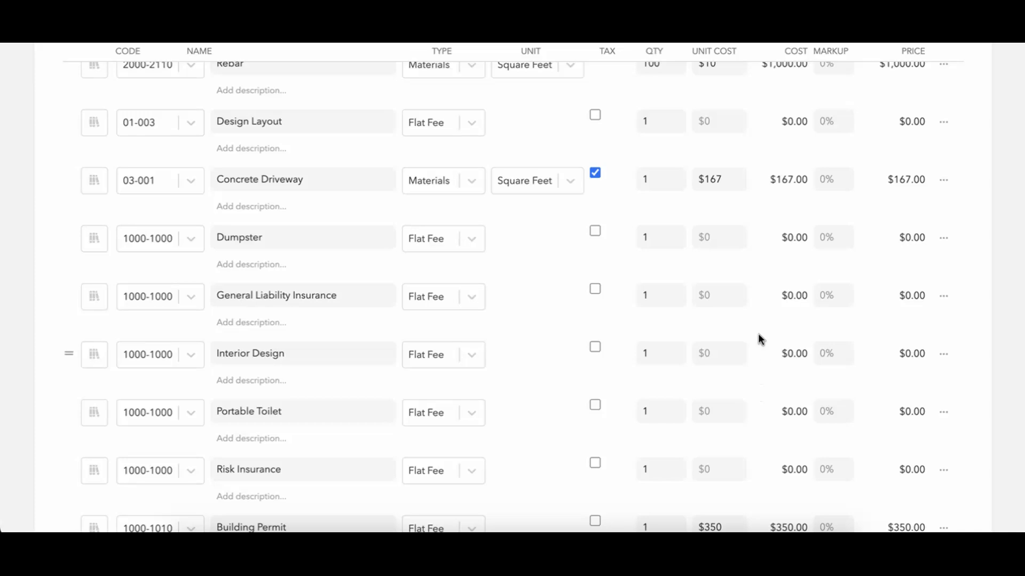
scroll(760, 337, up, 1)
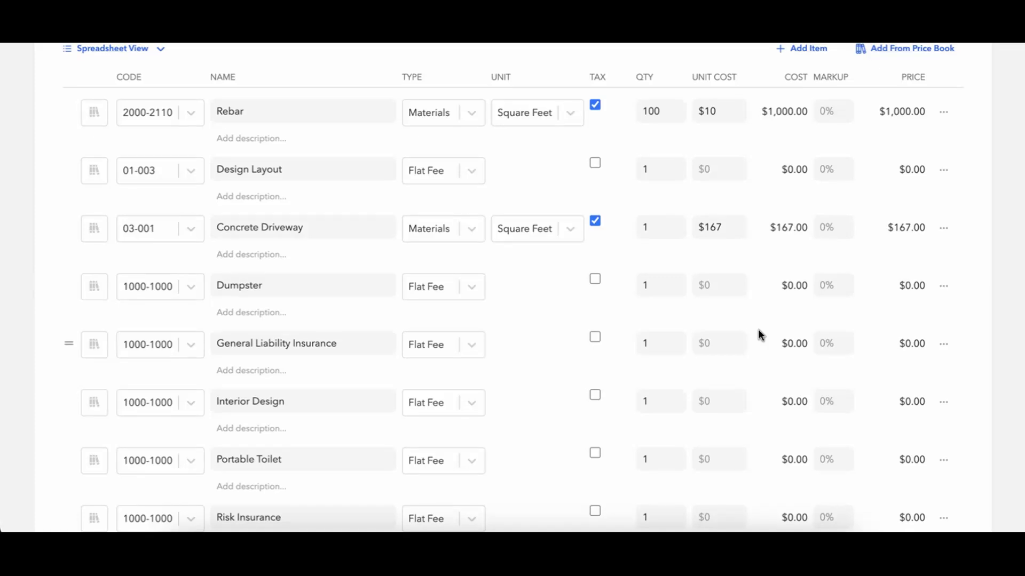
click(698, 229)
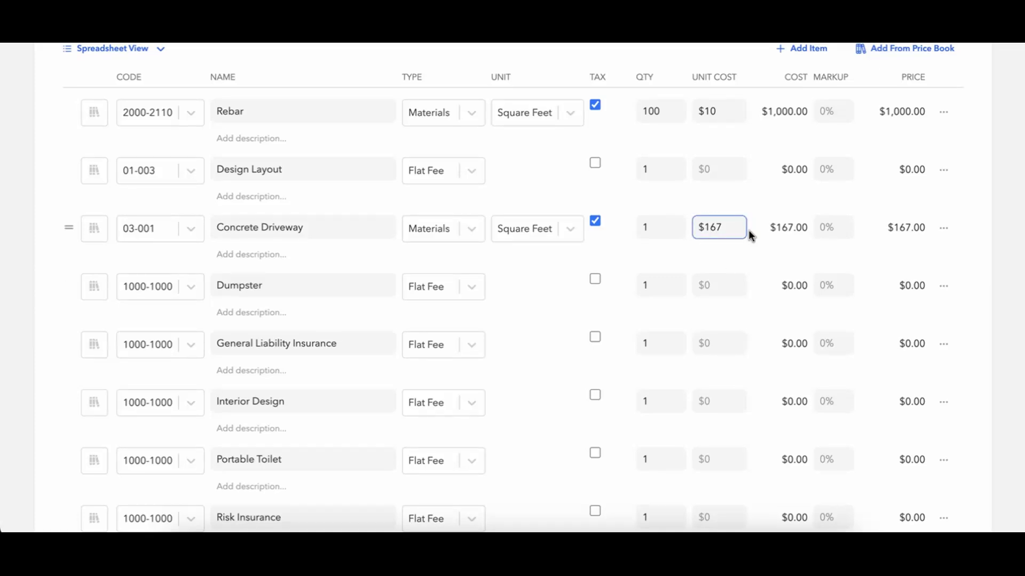
click(698, 246)
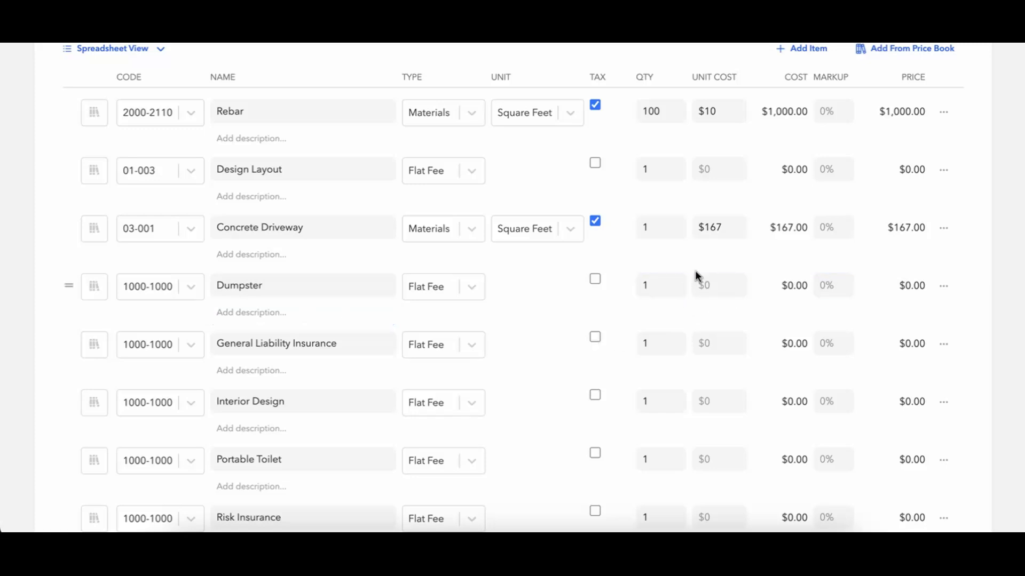
- Set the unit costs to $500 for Dumpster, $350 for General Liability Insurance and $1,500 for Interior Design
click(718, 286)
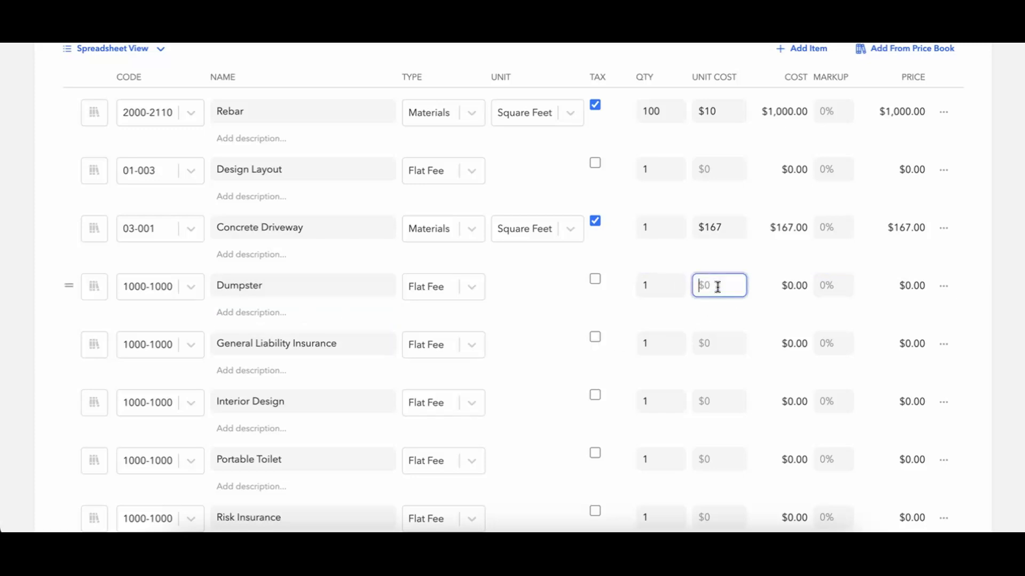
text(500)
click(783, 298)
click(716, 348)
text(350)
click(742, 382)
click(713, 401)
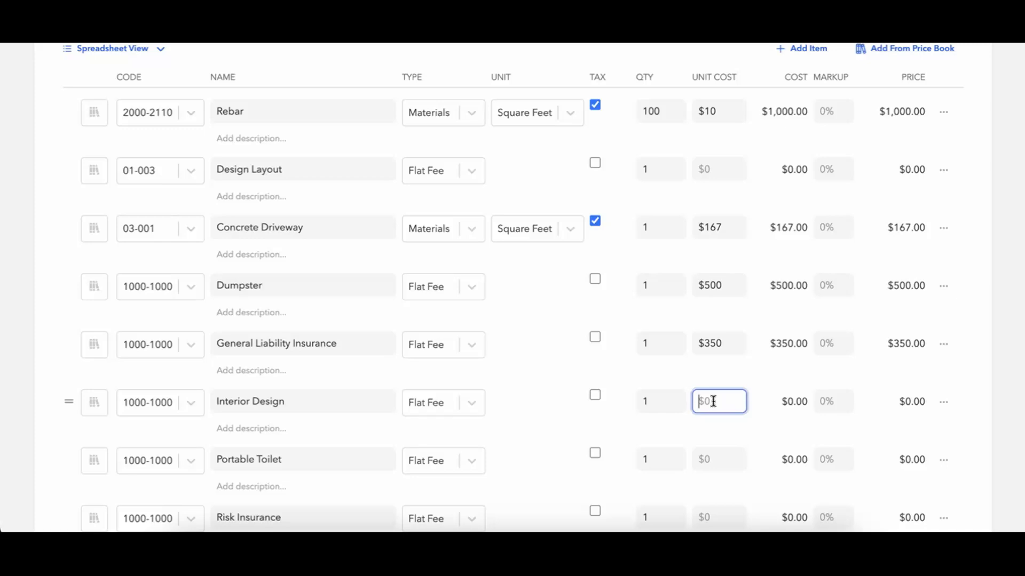
text(1500)
click(759, 400)
scroll(758, 400, down, 1)
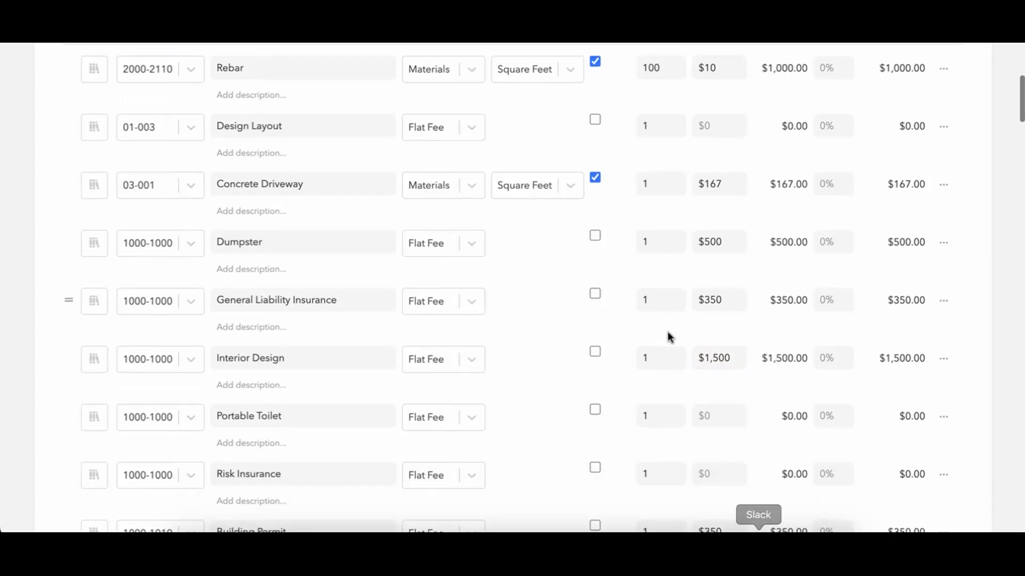
scroll(655, 501, down, 1)
scroll(655, 503, up, 6)
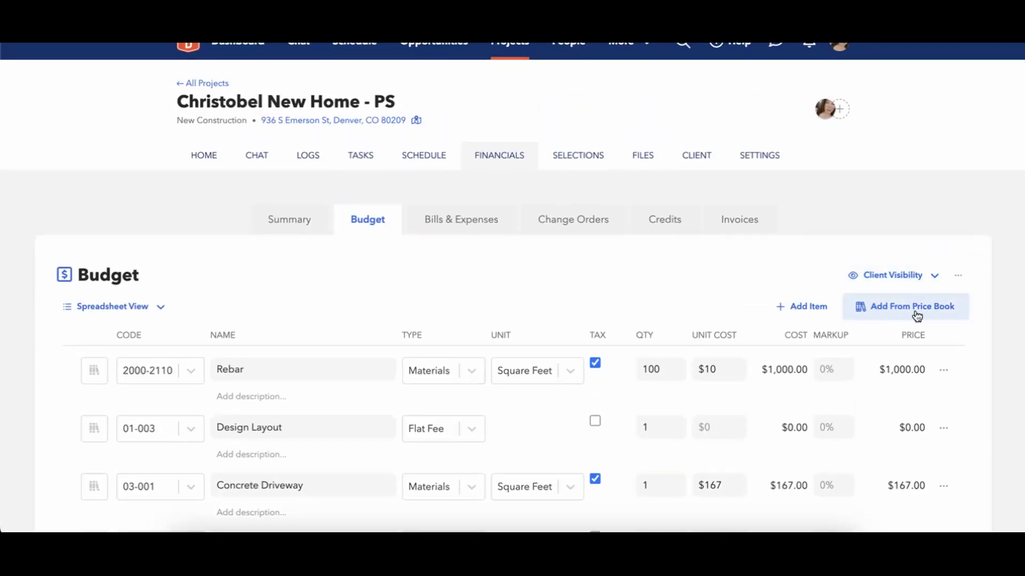
scroll(914, 320, down, 5)
click(710, 445)
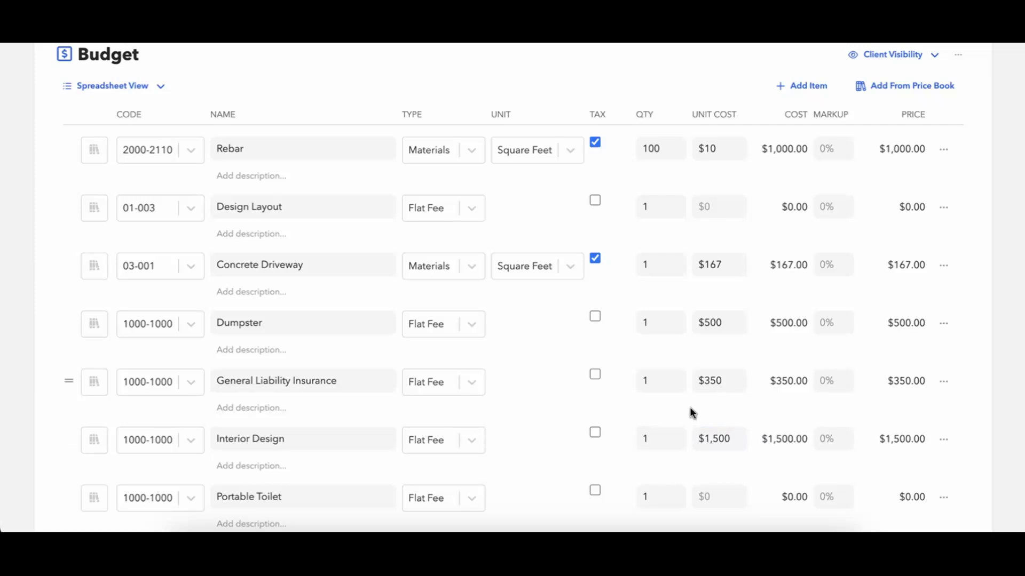
- Display the budget in Category View to look over the grouped items, and return it to Spreadsheet View
scroll(688, 411, up, 5)
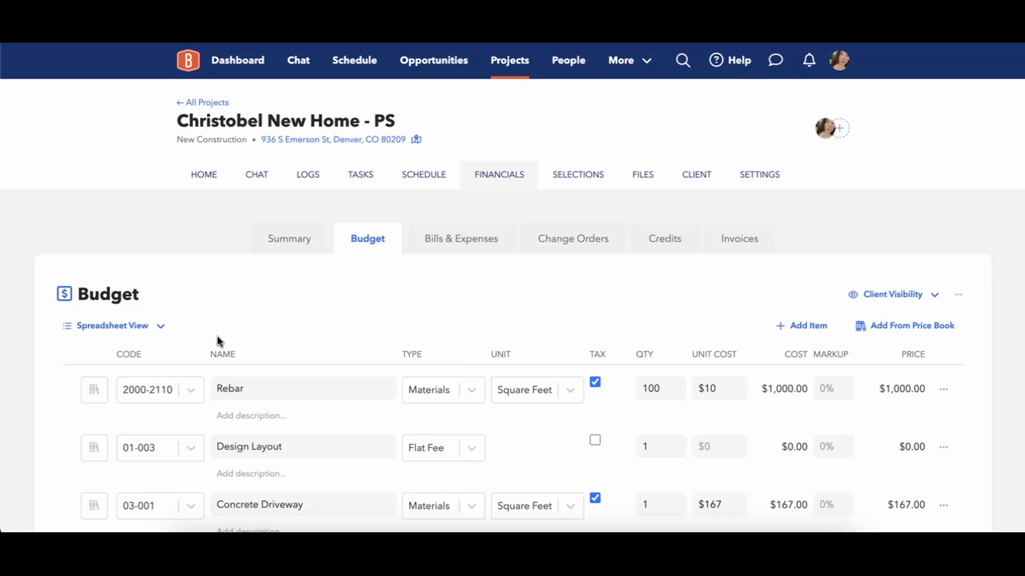
click(154, 327)
click(137, 380)
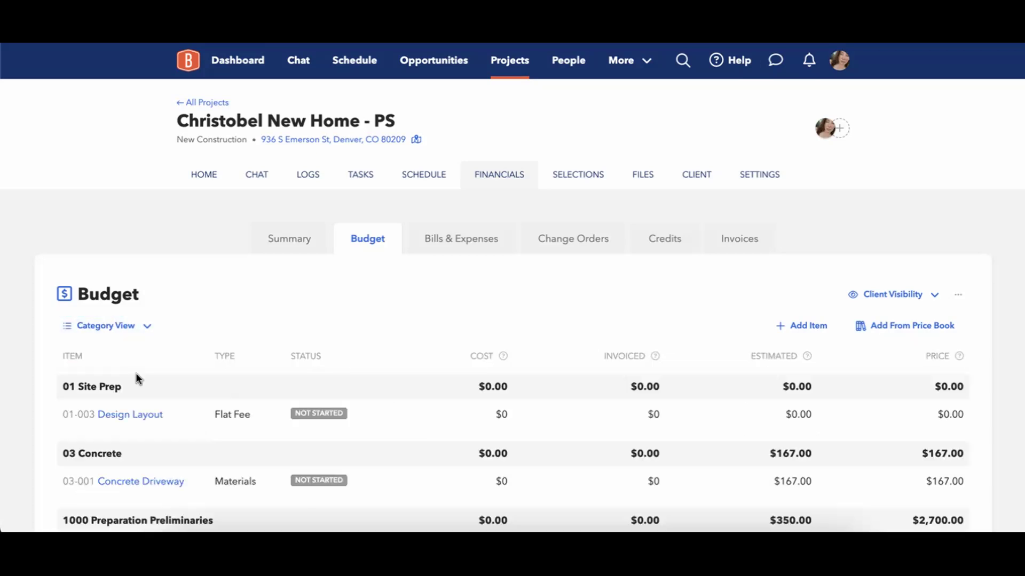
scroll(320, 338, down, 1)
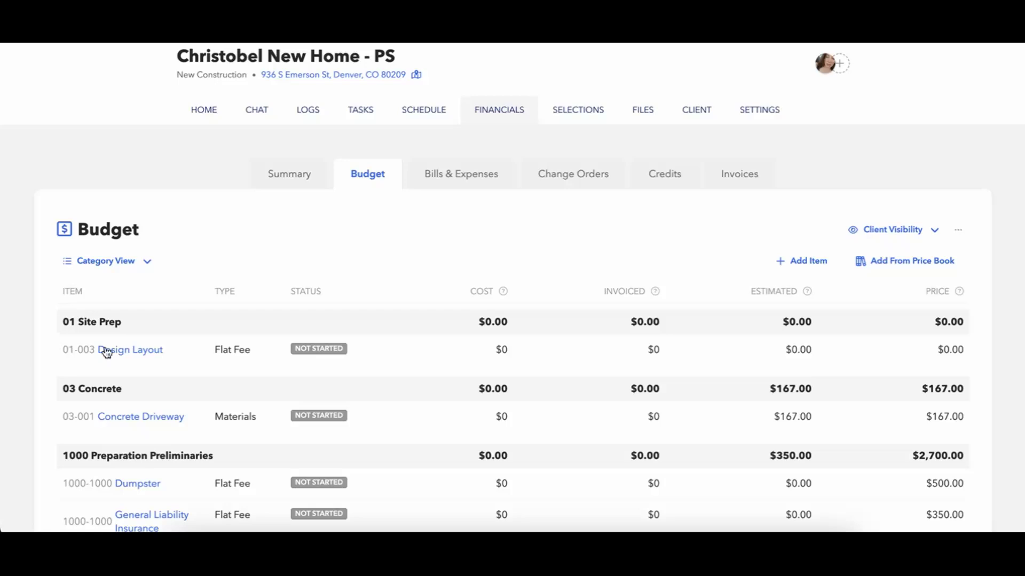
click(119, 262)
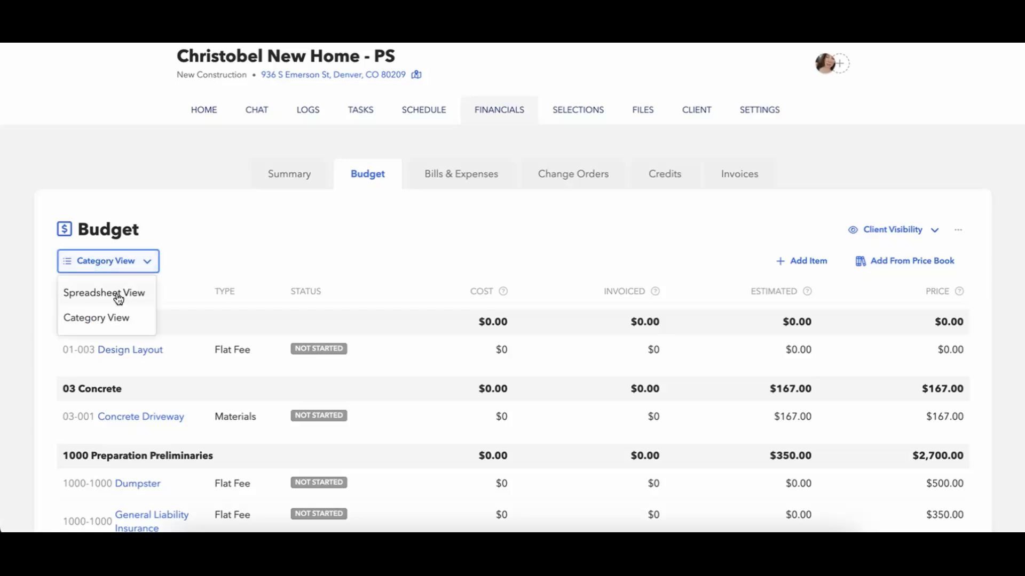
click(104, 293)
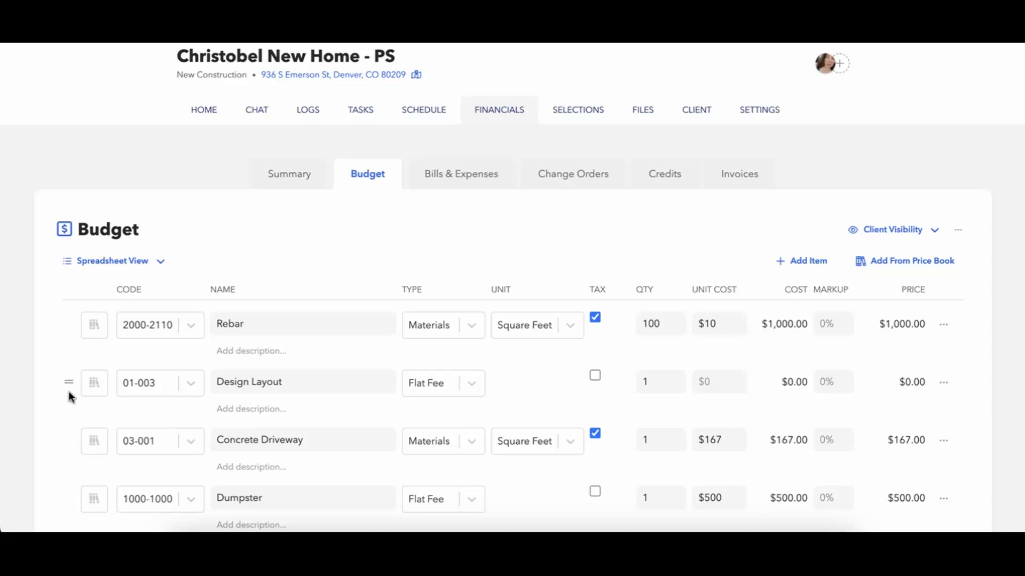
- Switch the budget to Category View and set the unit cost of the Design Layout item to $350
click(121, 261)
click(108, 317)
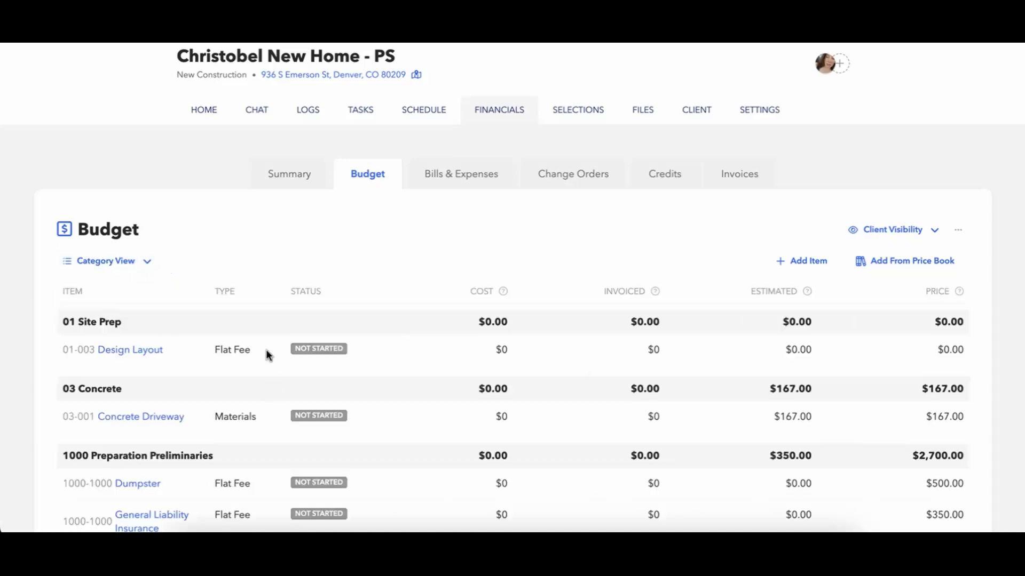
scroll(268, 350, down, 3)
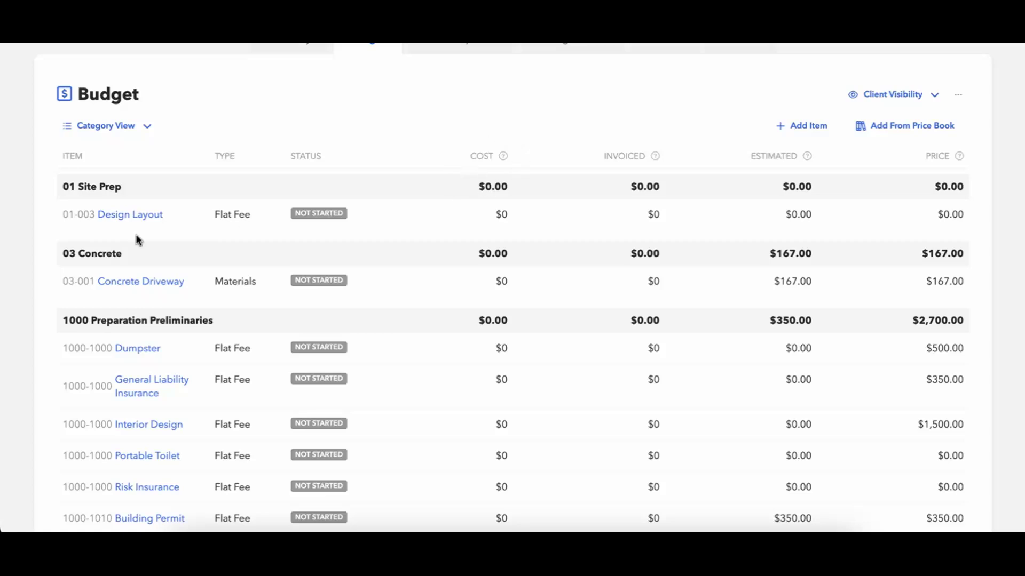
click(117, 222)
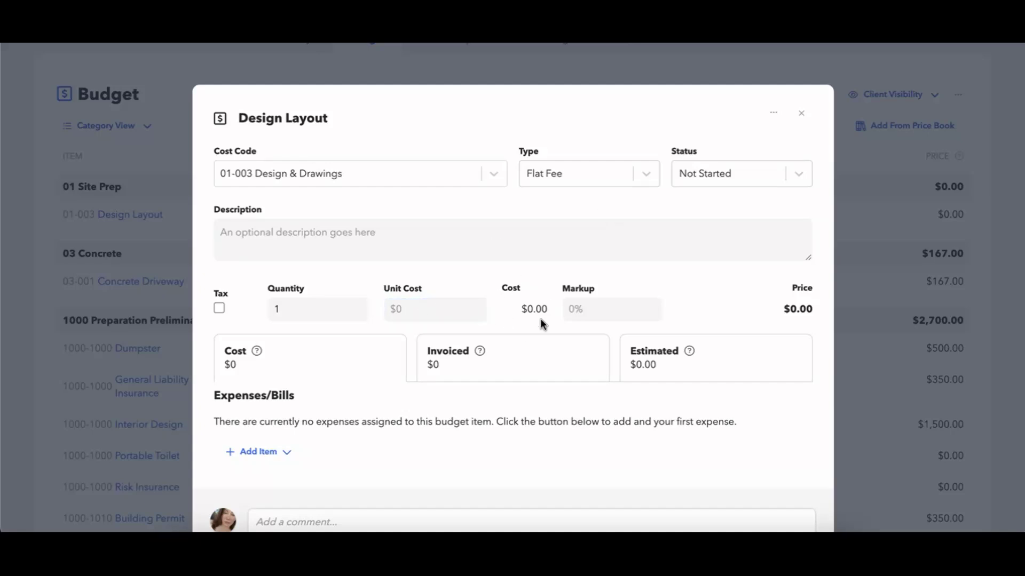
click(446, 309)
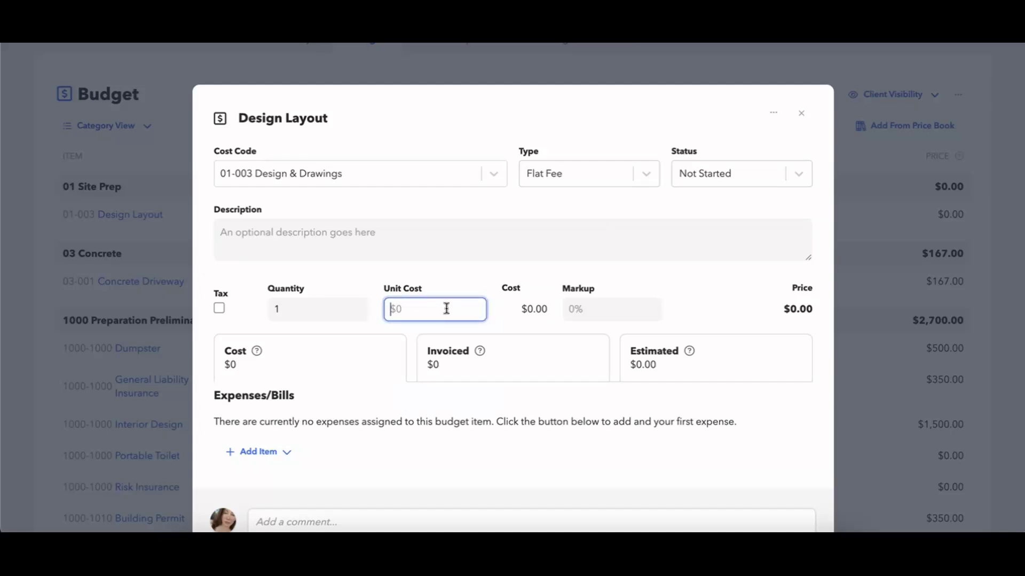
text($350)
click(694, 301)
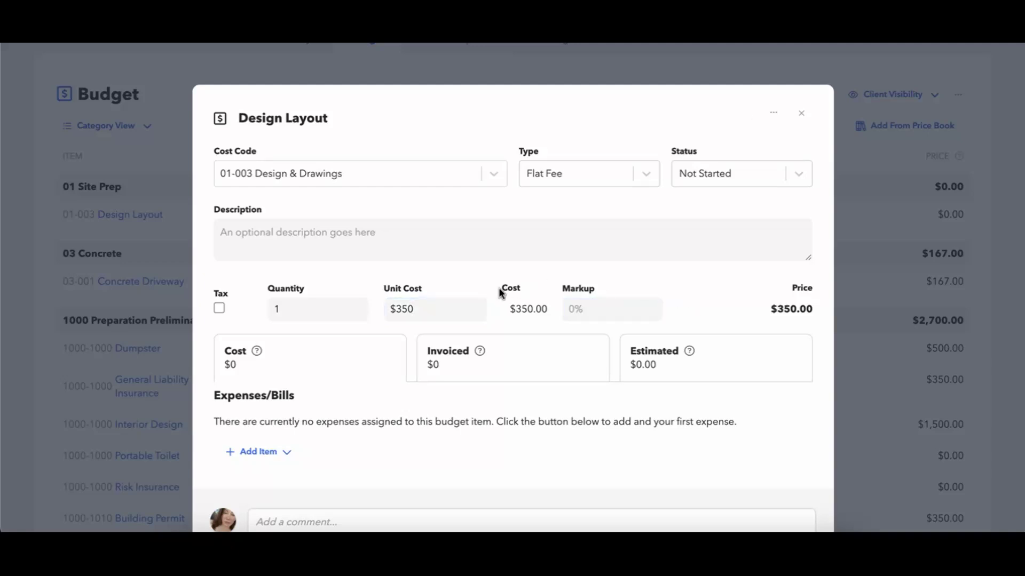
click(801, 114)
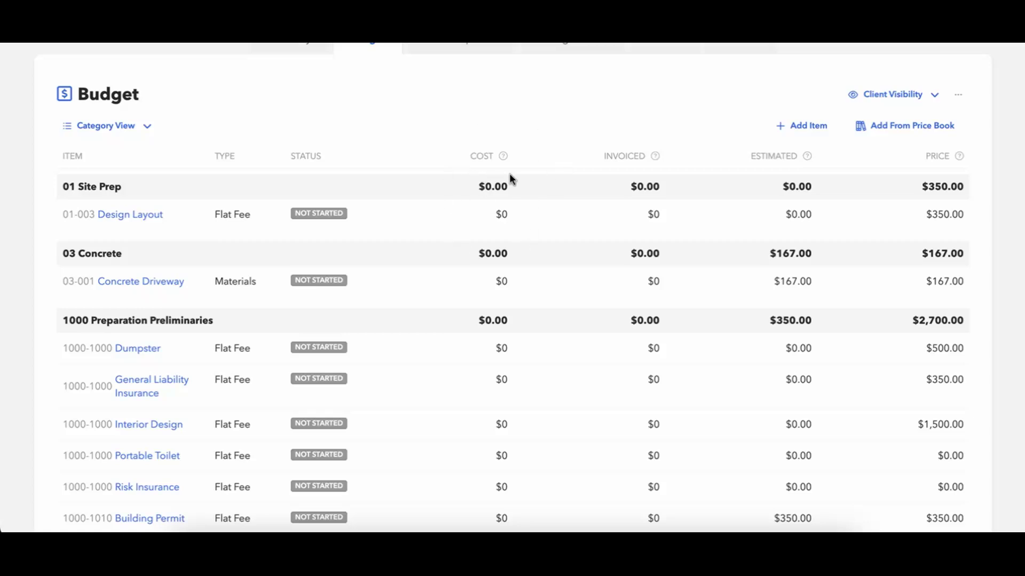
- Look at the project's financial Summary and return to the Budget
scroll(509, 174, up, 3)
click(273, 91)
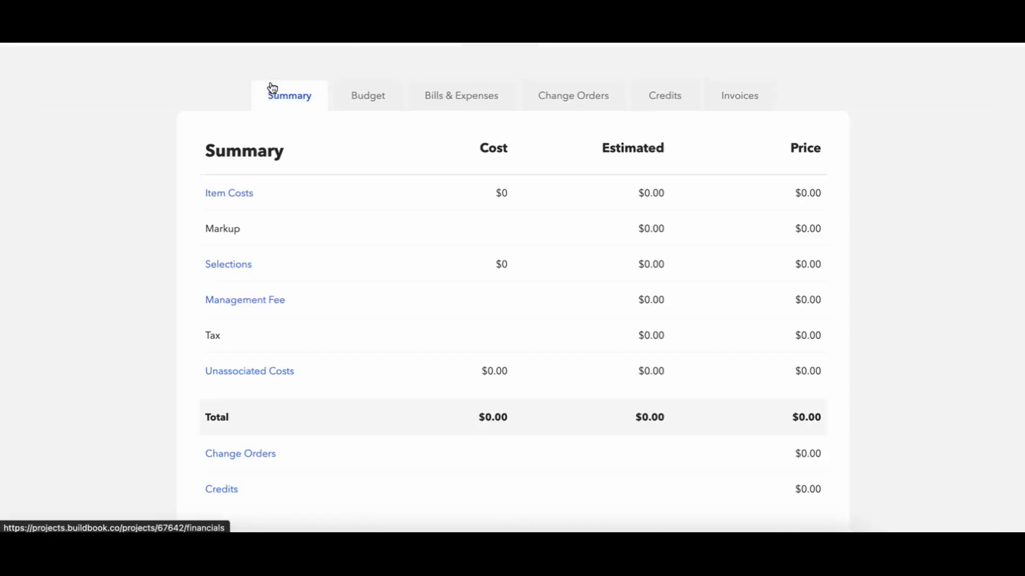
click(368, 107)
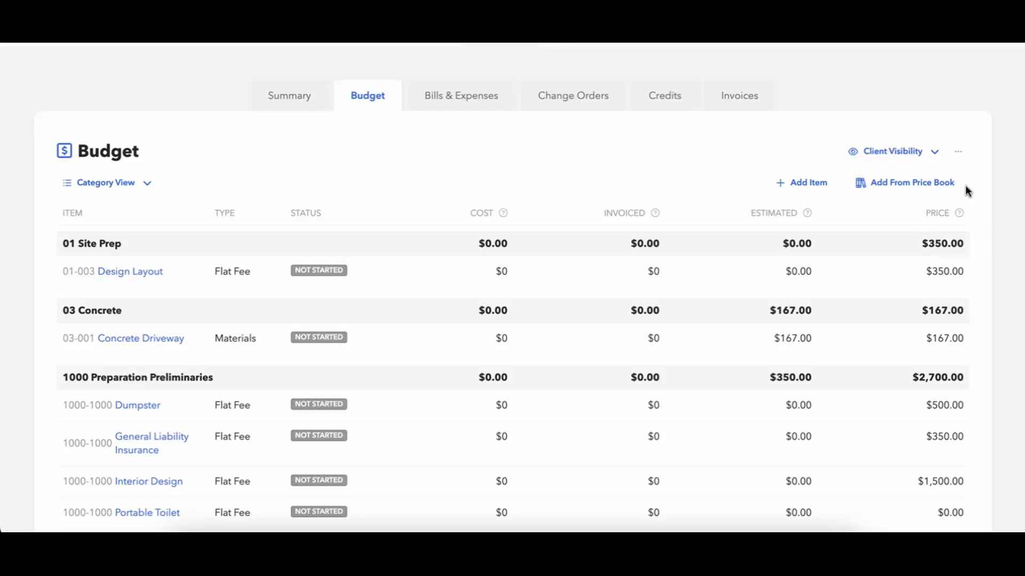
- Set the unit cost in the Estimated section of the Design Layout item to $350
click(152, 273)
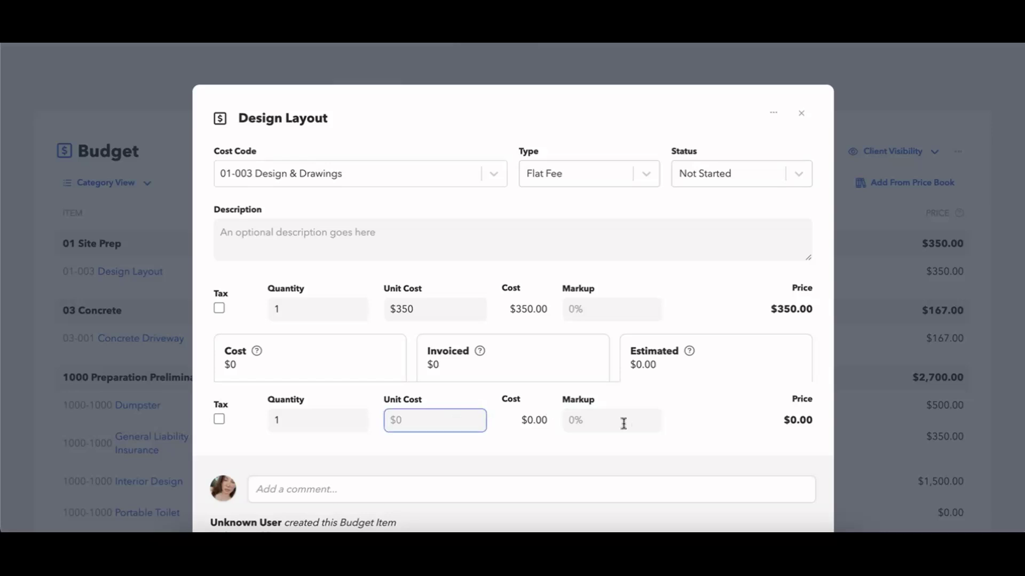
click(583, 309)
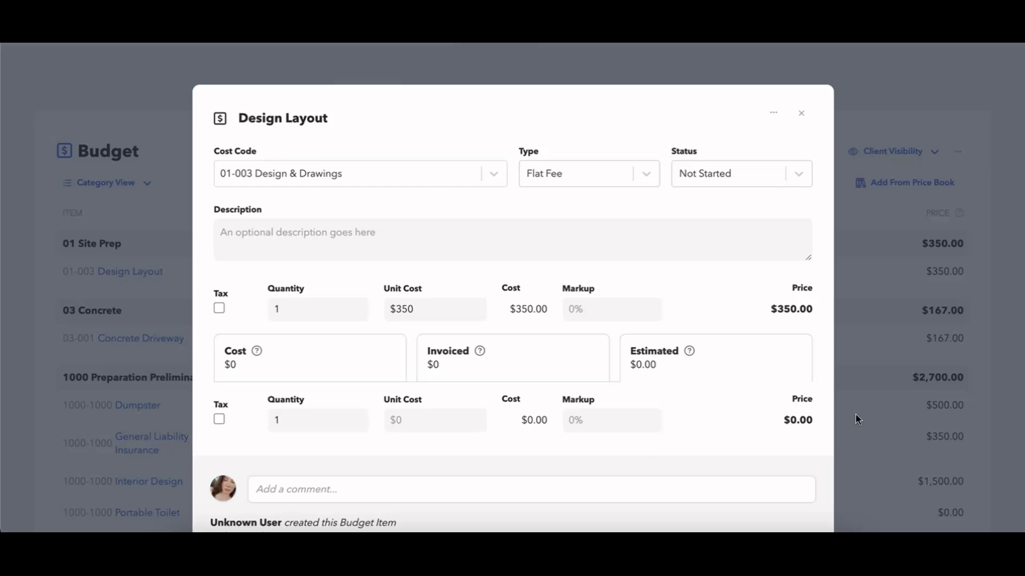
click(402, 317)
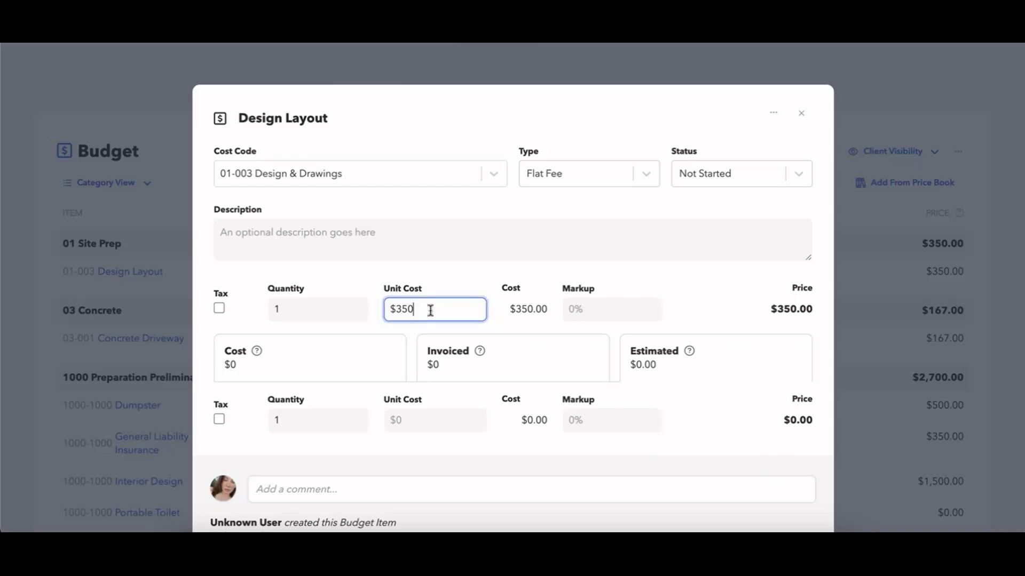
click(412, 410)
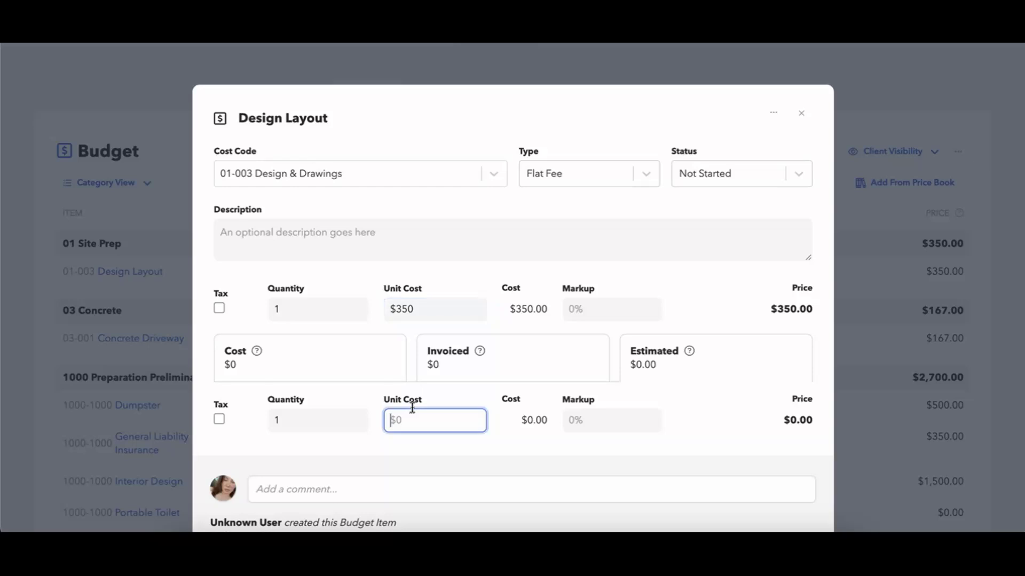
text(350)
click(711, 455)
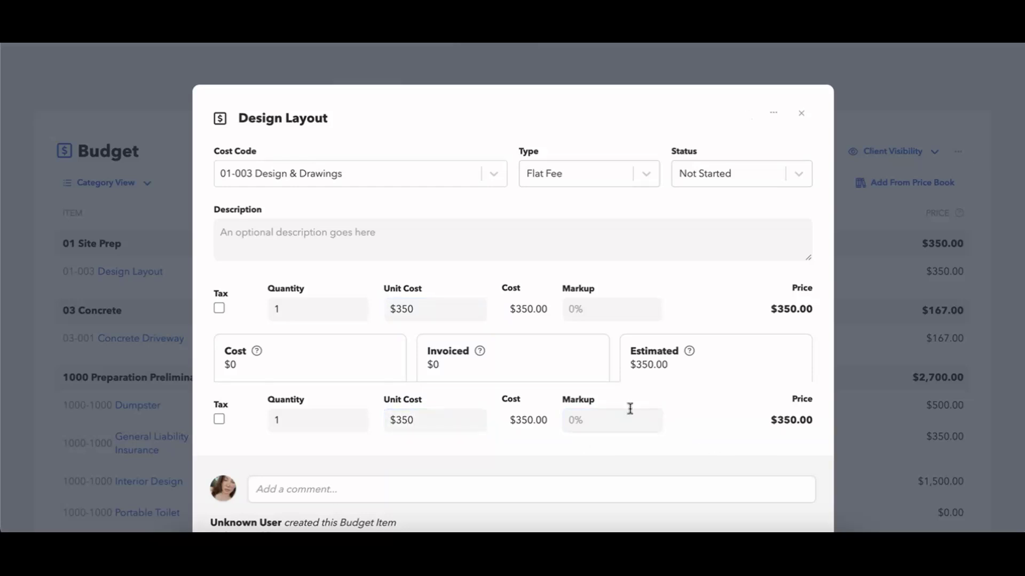
- Change the main unit cost of the Design Layout item to $400, leaving its estimate untouched, and close the item
click(462, 313)
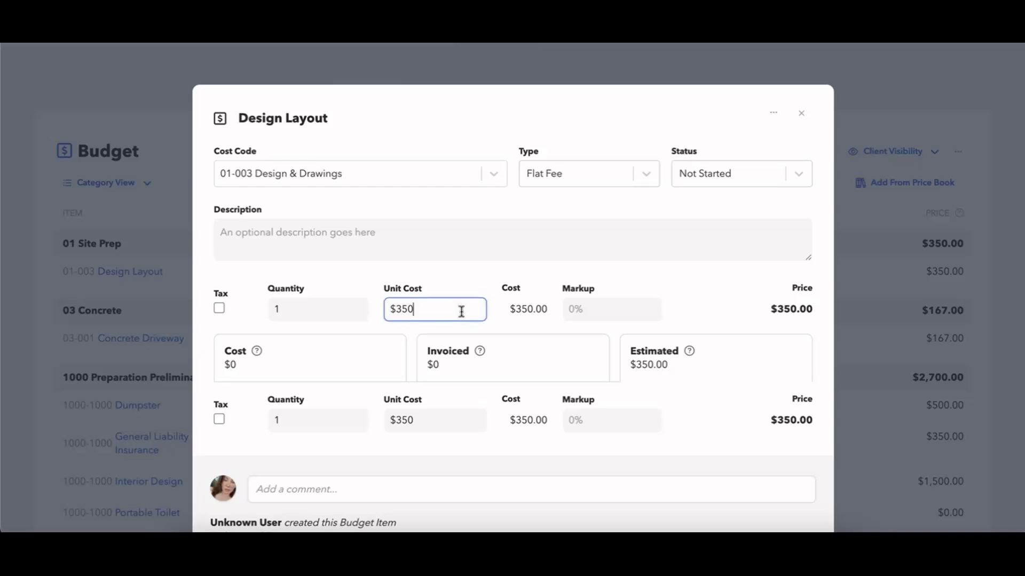
key(BackSpace)
key(BackSpace)
key(BackSpace)
text(400)
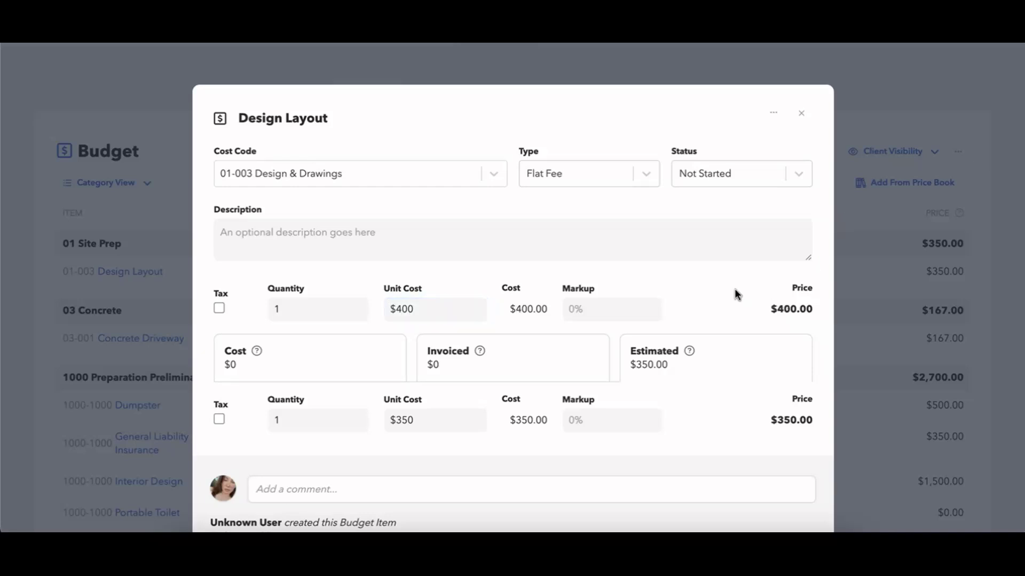
click(800, 114)
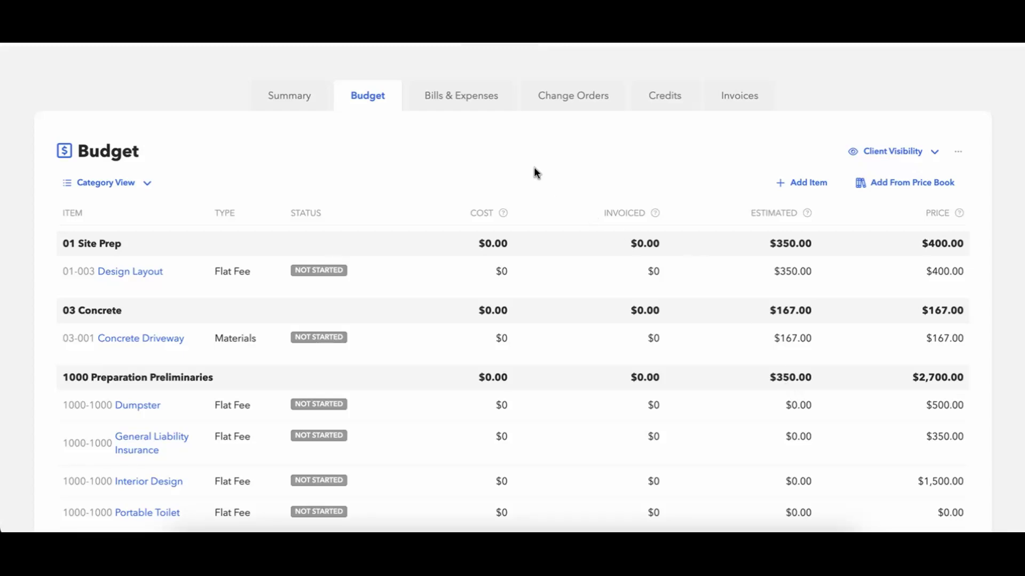
- Set the budget's management fee to a Fixed Fee of $5,000
scroll(519, 262, down, 20)
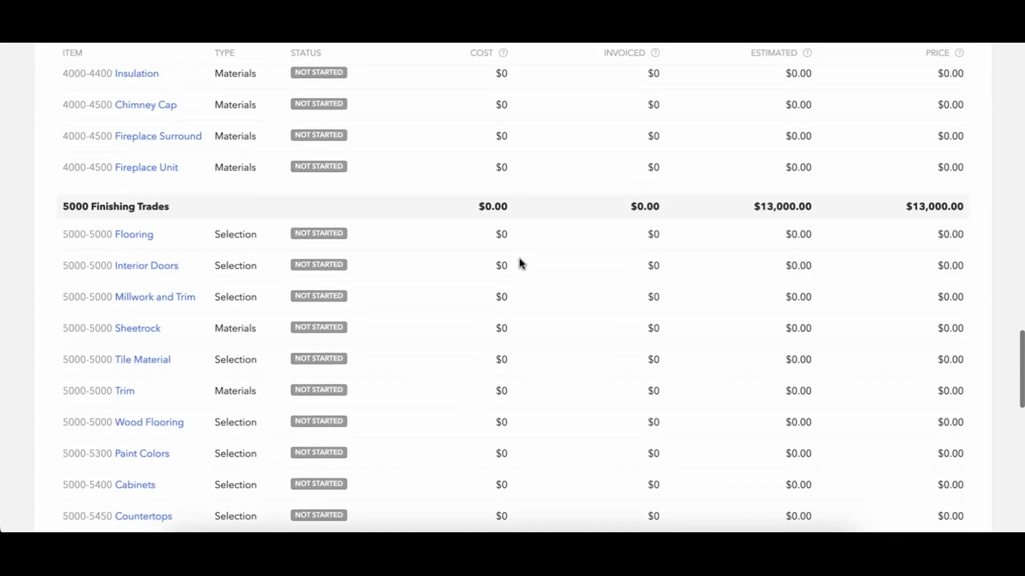
scroll(520, 259, down, 6)
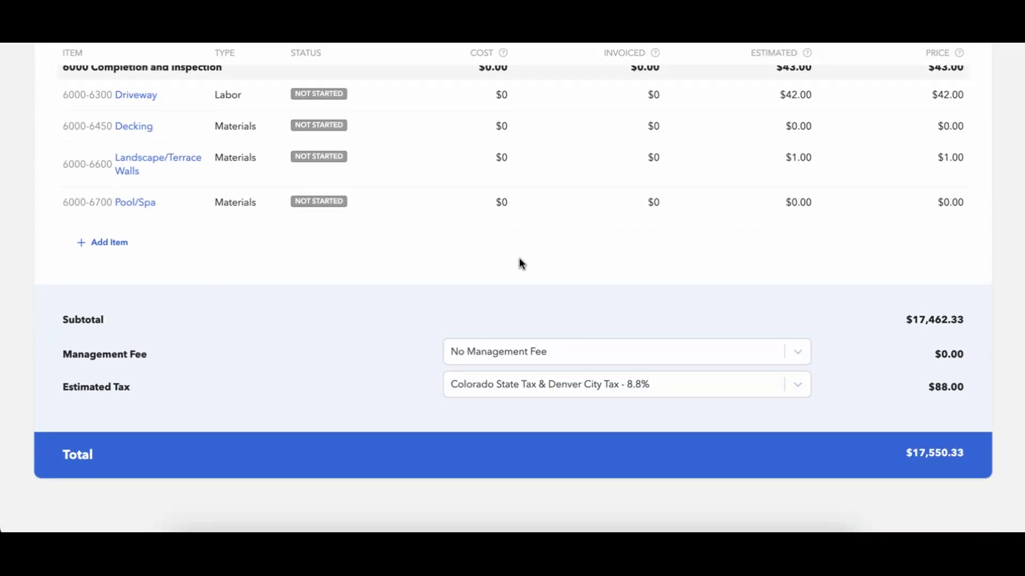
click(637, 354)
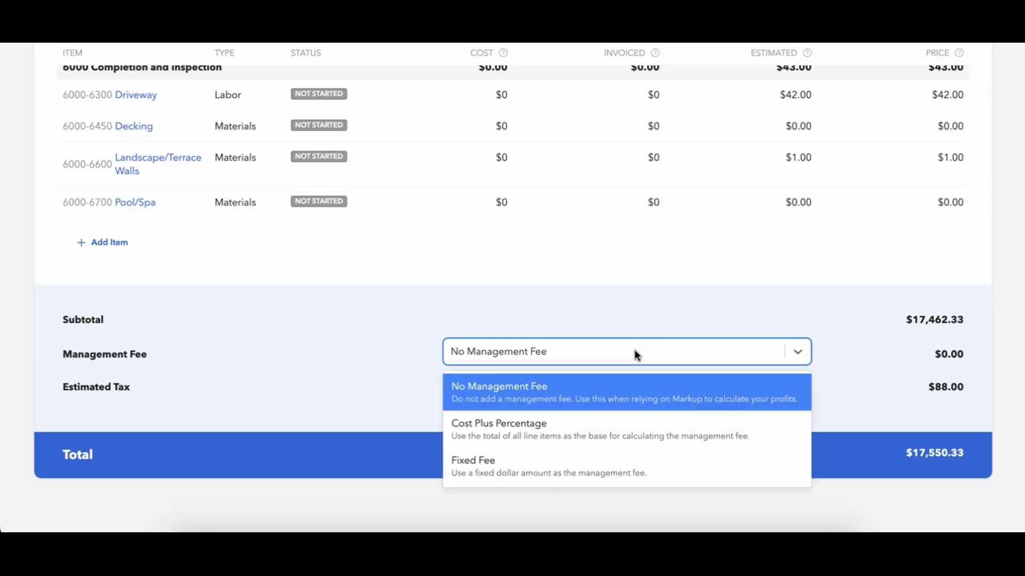
click(562, 453)
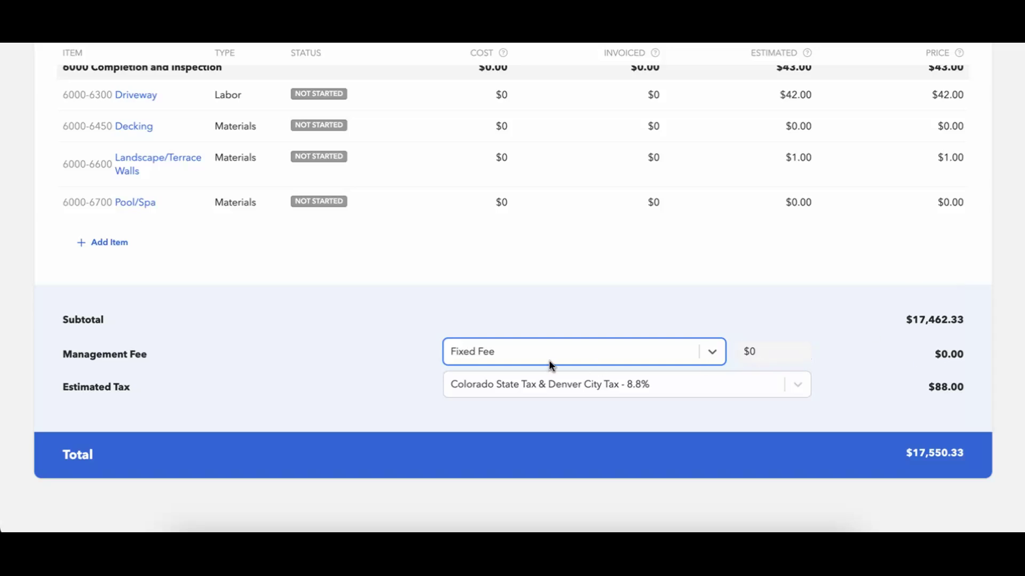
click(772, 347)
key(BackSpace)
key(BackSpace)
text(5000)
click(843, 365)
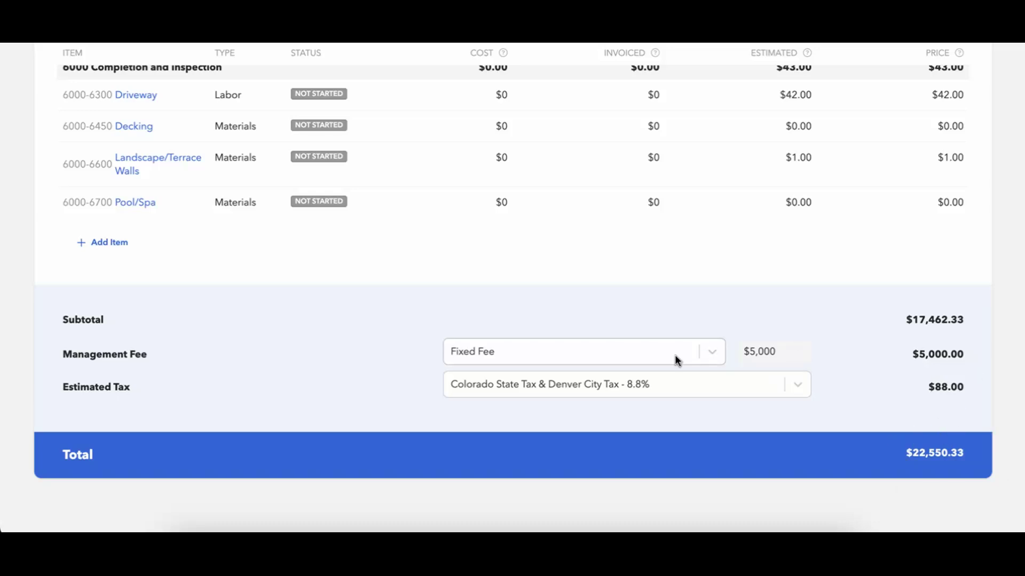
- Set the management fee to Cost Plus Percentage at 25%
click(710, 352)
click(645, 449)
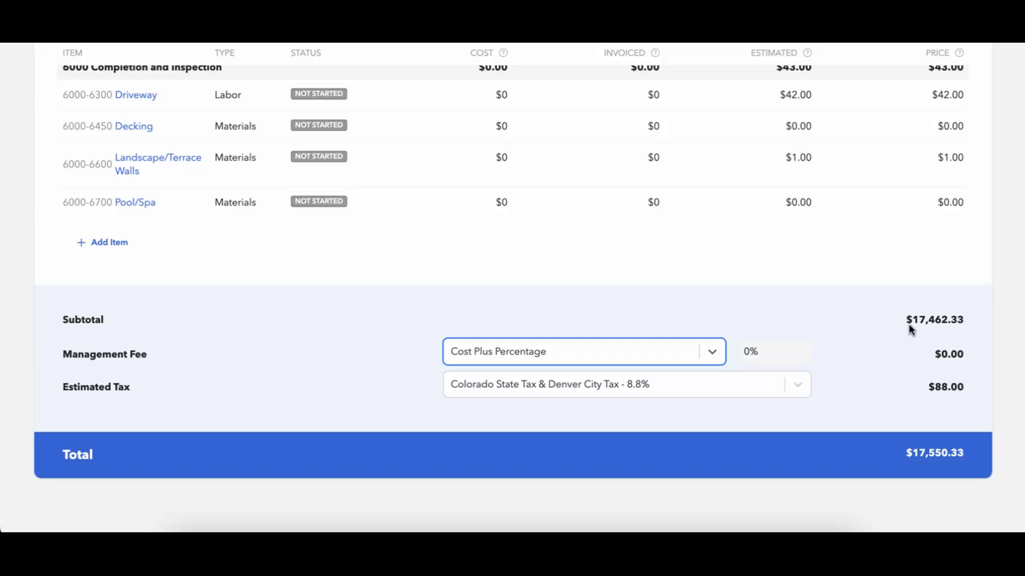
click(772, 350)
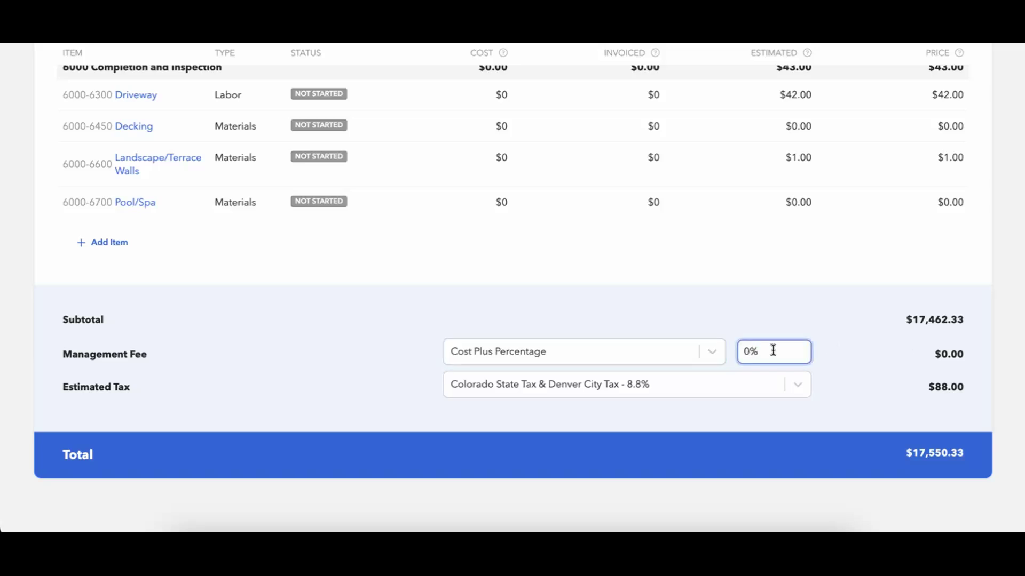
key(BackSpace)
key(BackSpace)
text(25)
click(823, 307)
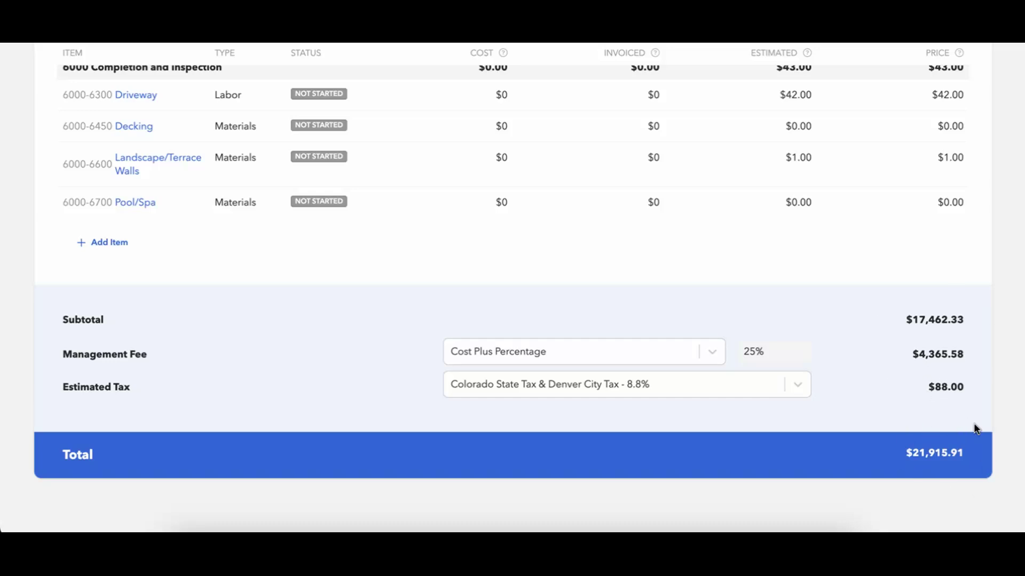
- Set the budget's estimated tax to Do not tax and accept the tax change
click(797, 385)
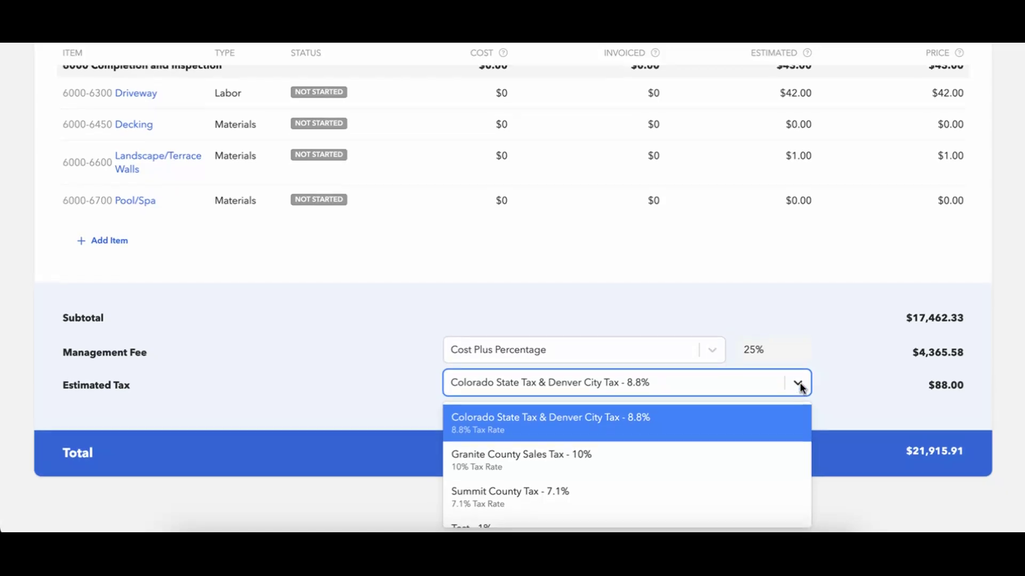
scroll(770, 459, down, 3)
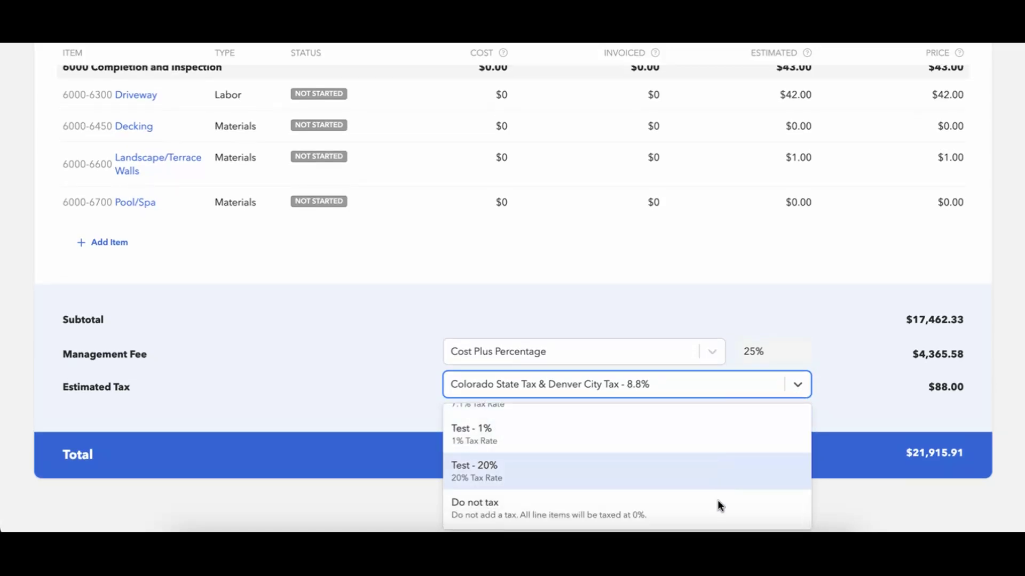
click(667, 511)
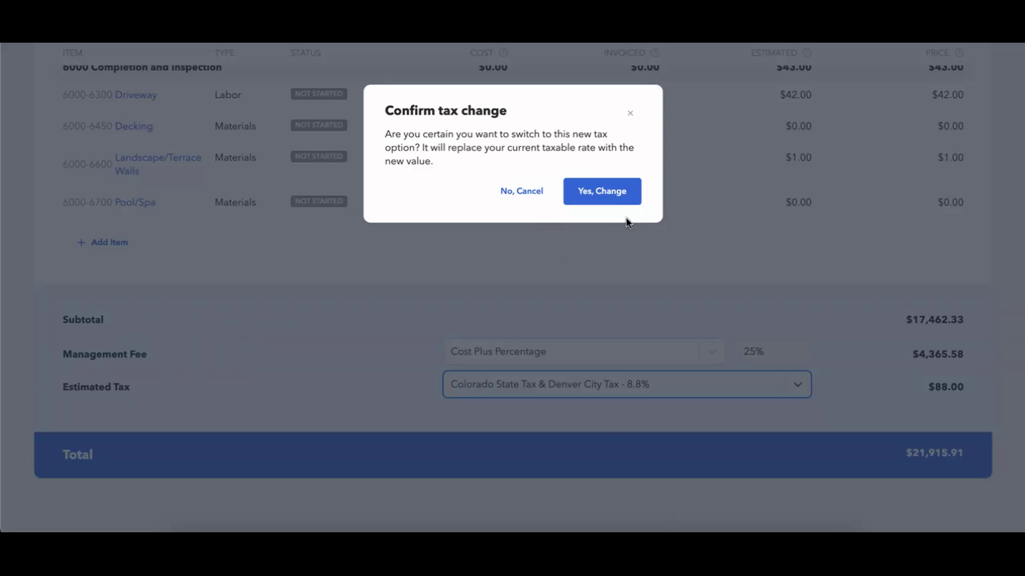
click(603, 201)
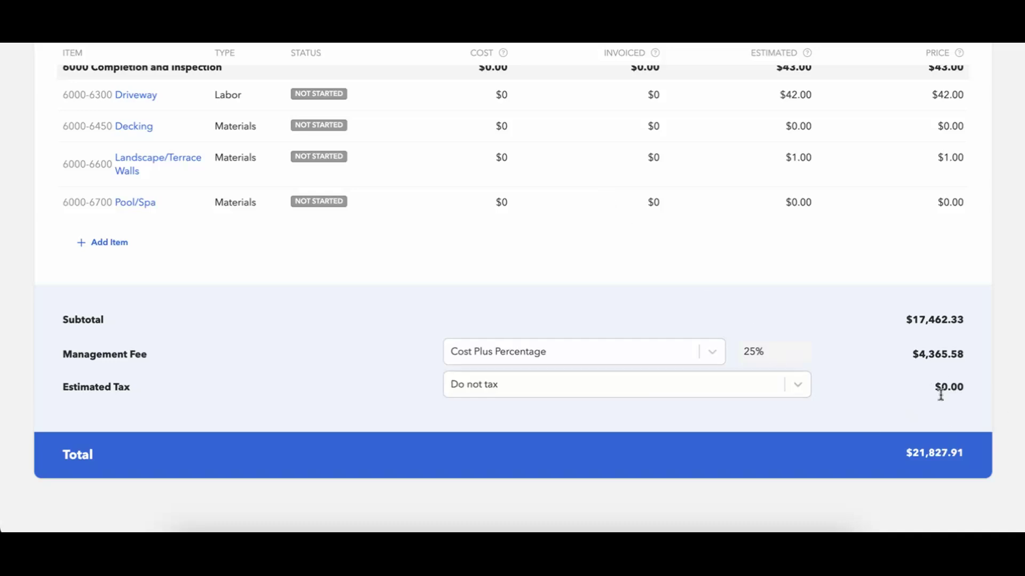
- Set the budget's estimated tax to Summit County Tax - 7.1%
click(797, 386)
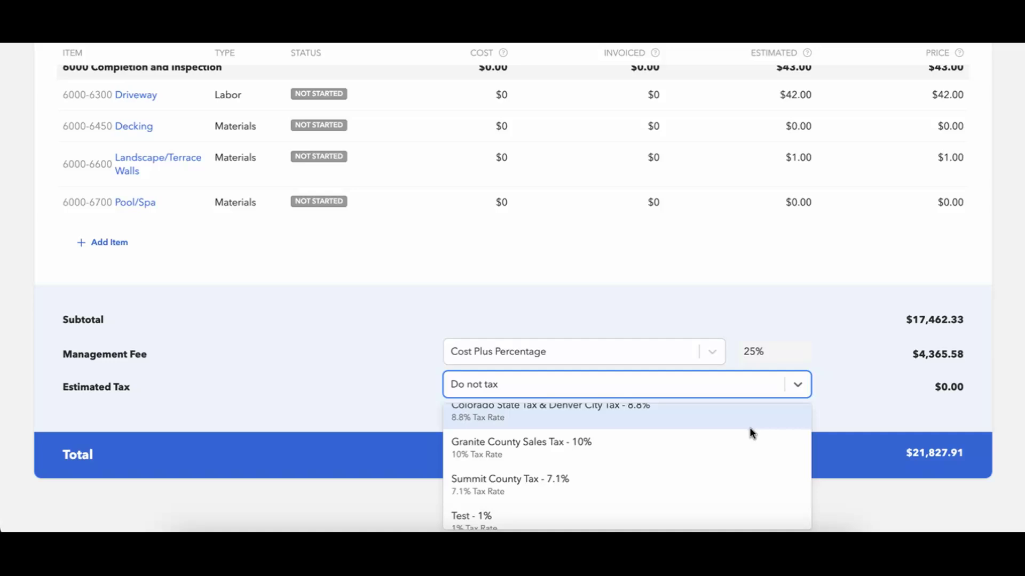
scroll(750, 433, down, 2)
scroll(751, 433, up, 3)
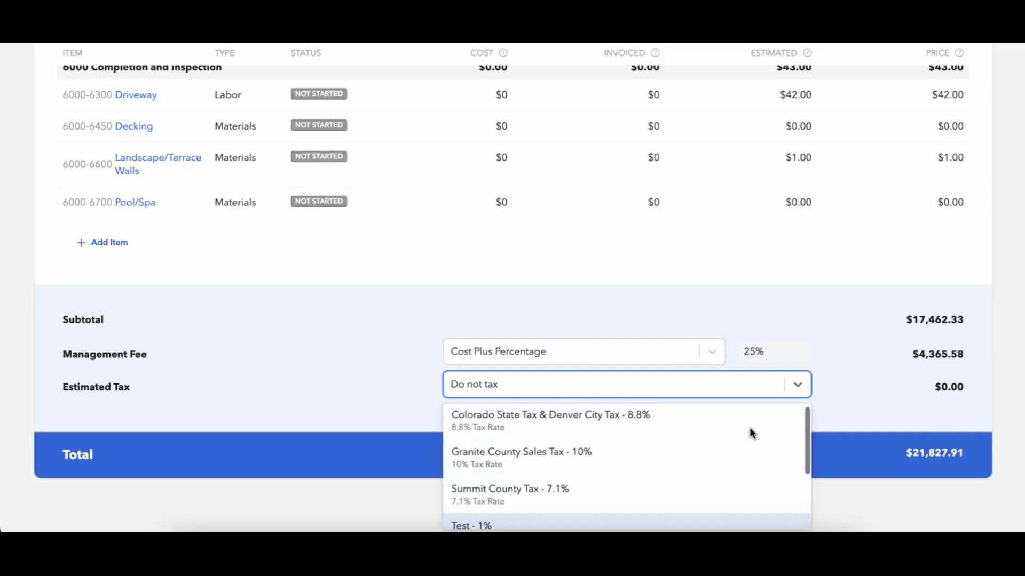
click(616, 496)
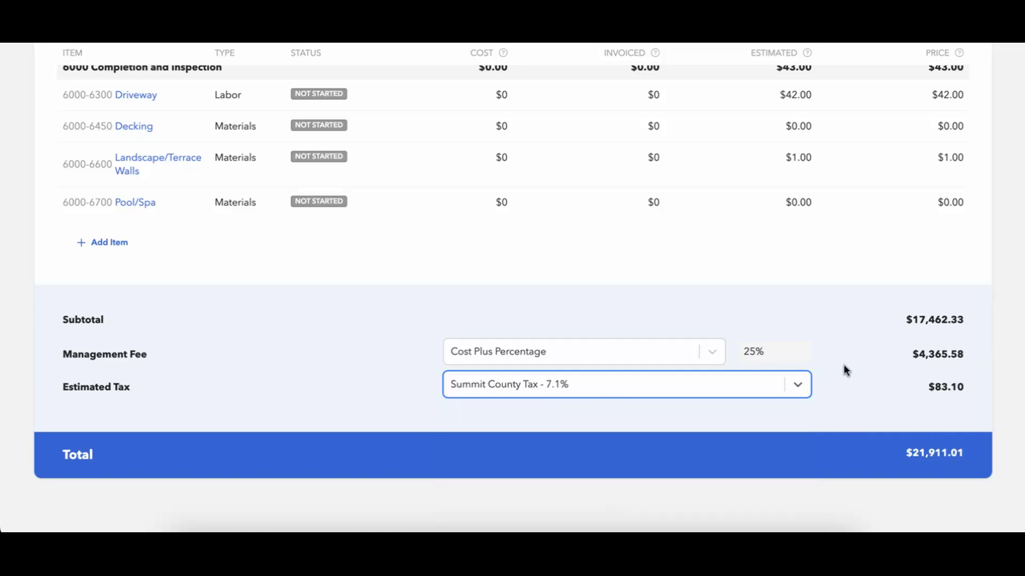
- Return the budget to Spreadsheet View and look over its line items down to the fee, tax and total rows
scroll(812, 373, up, 20)
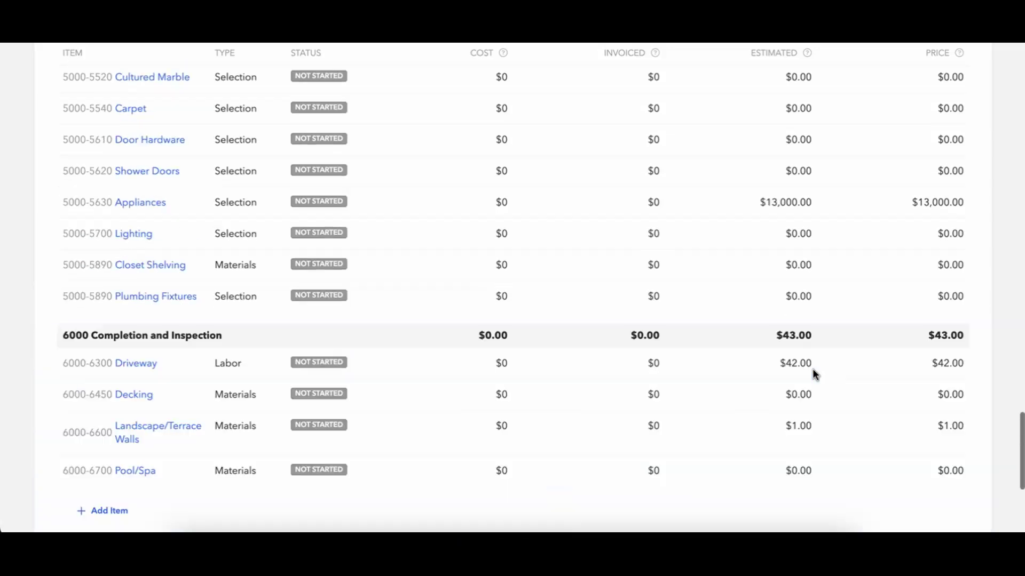
scroll(812, 373, up, 15)
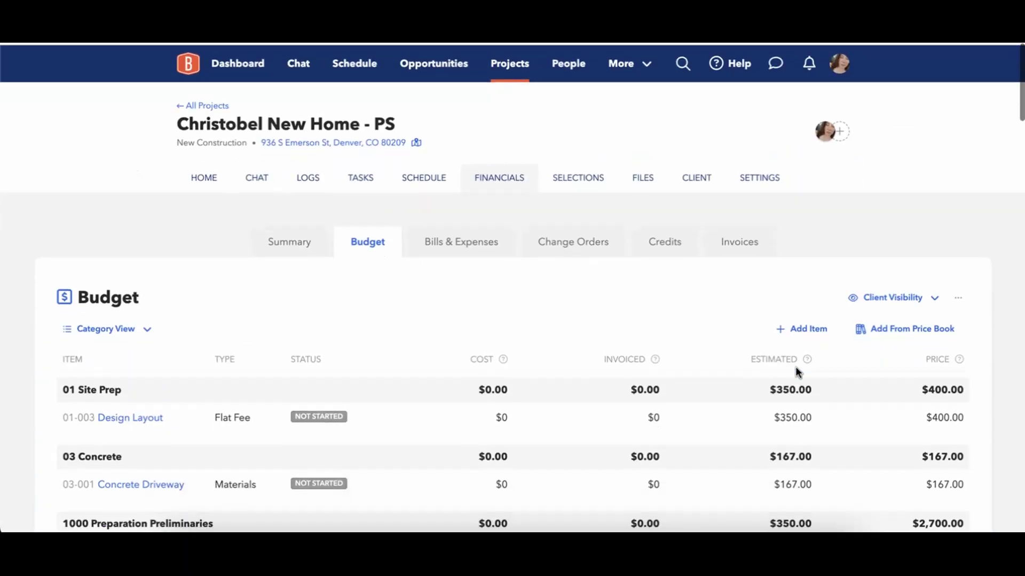
click(135, 328)
click(115, 361)
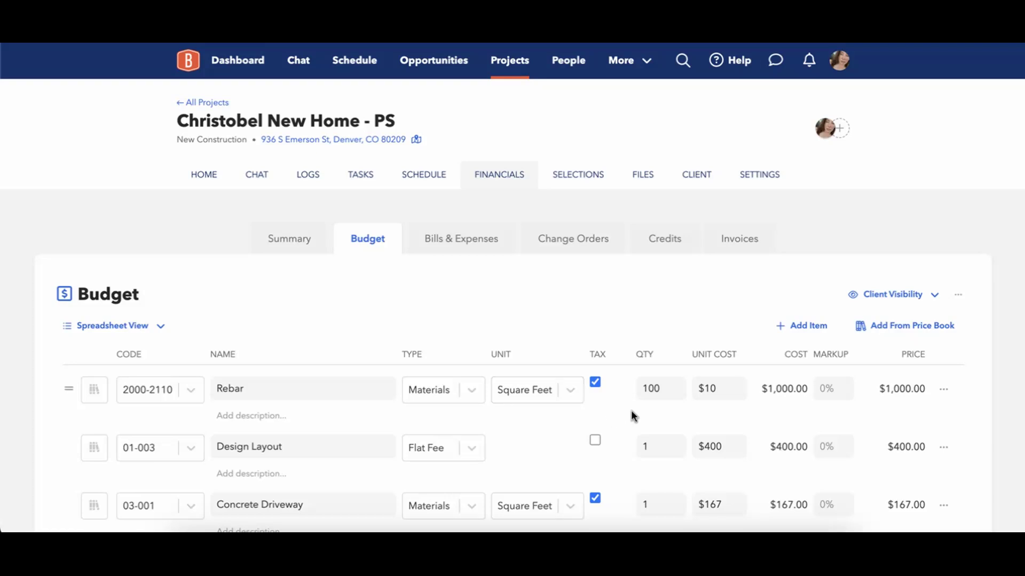
scroll(633, 410, down, 15)
scroll(634, 409, down, 20)
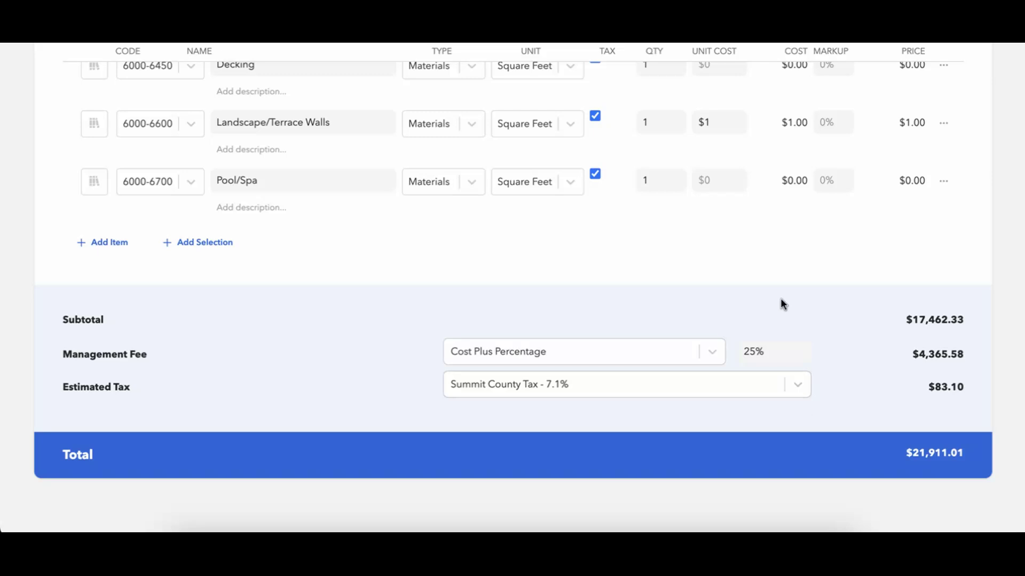
- Preview the printable budget and its display options, close the preview, and check the budget's export option
scroll(780, 298, up, 20)
scroll(780, 299, up, 15)
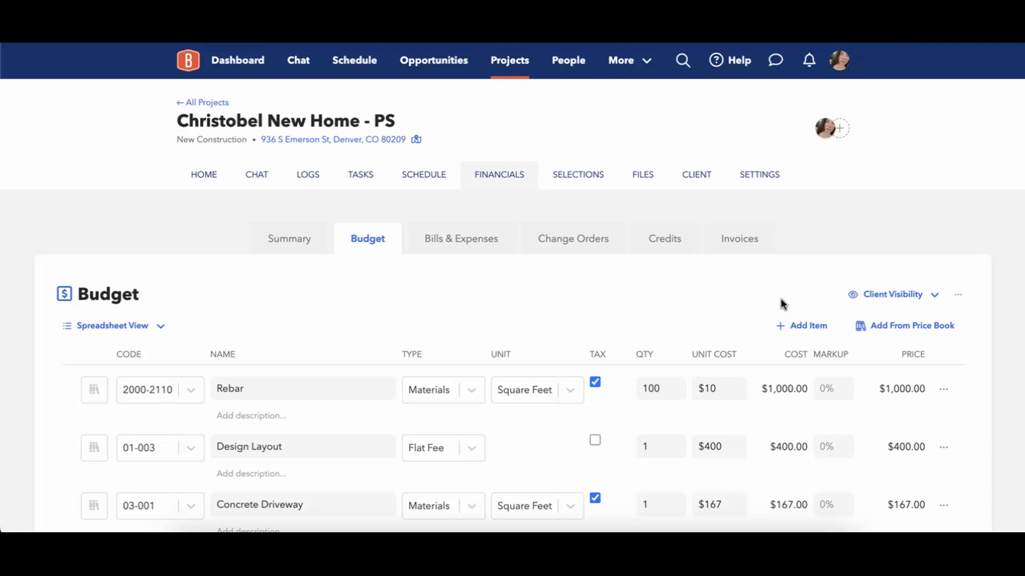
click(957, 296)
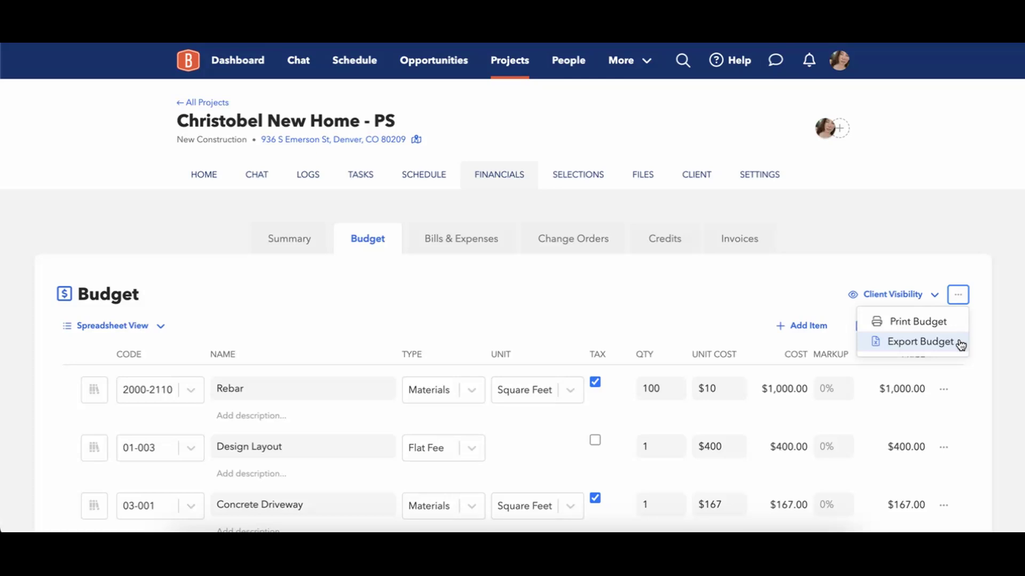
click(940, 324)
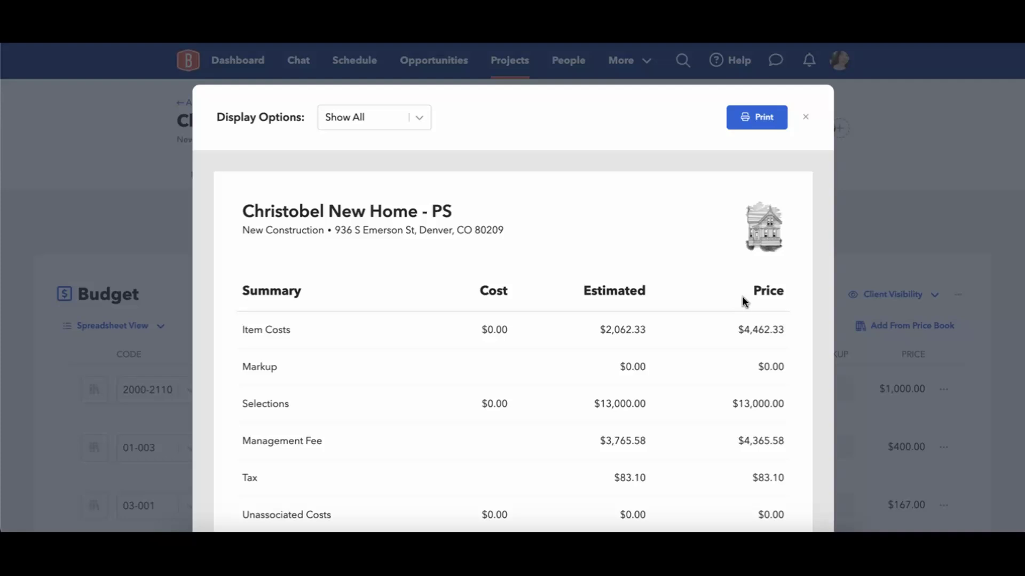
scroll(741, 296, down, 10)
scroll(742, 296, up, 4)
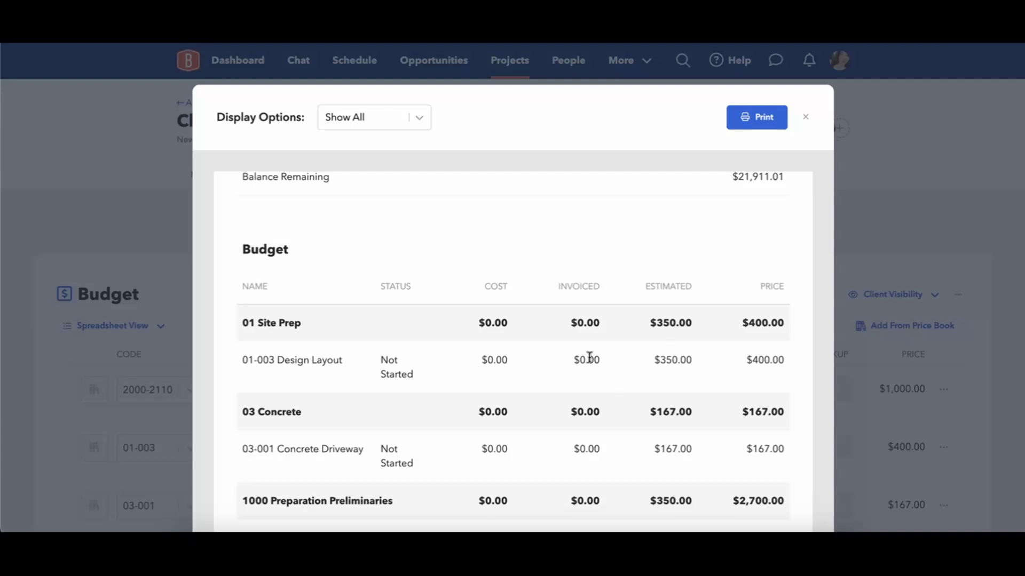
click(420, 118)
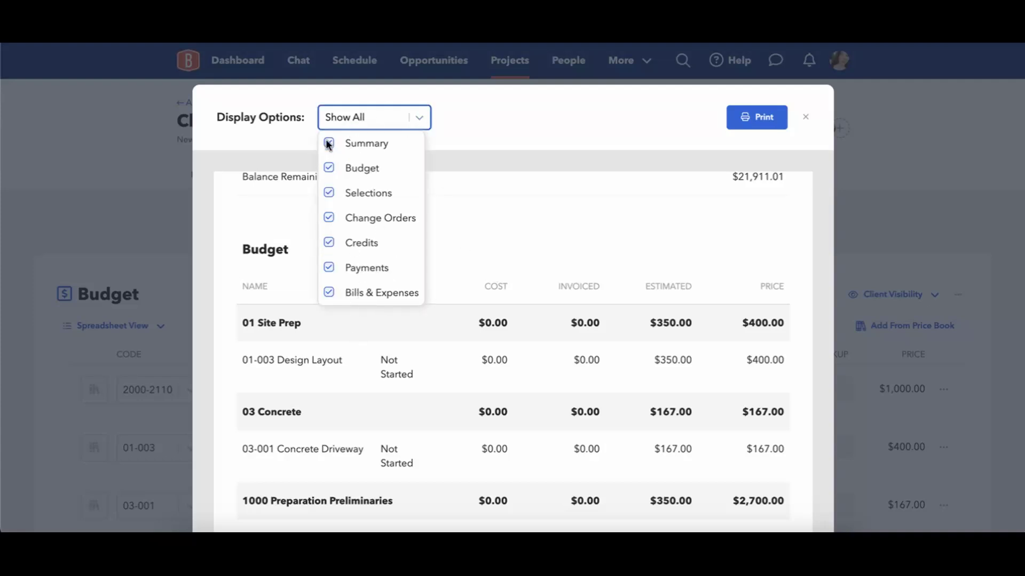
click(506, 108)
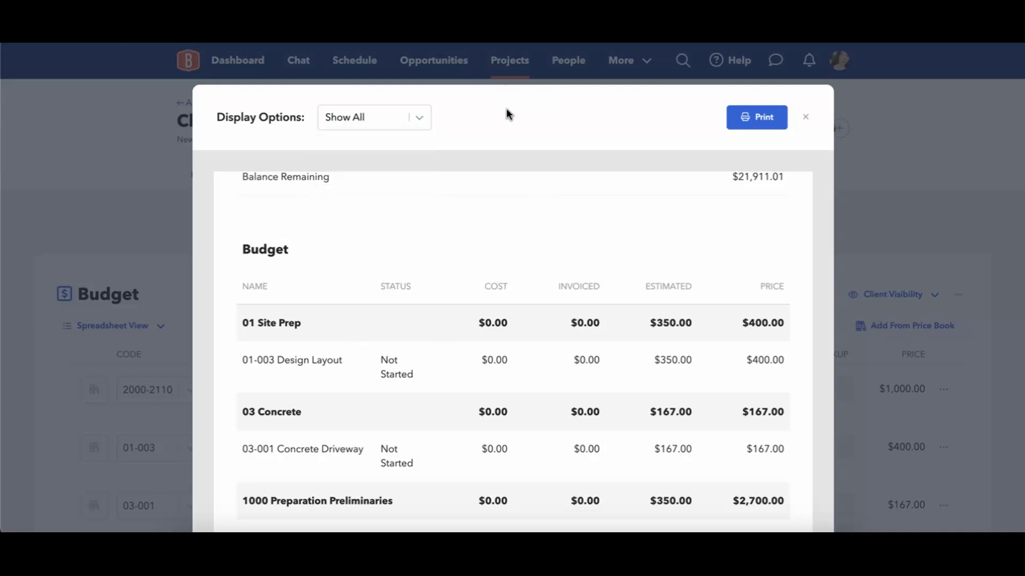
click(807, 118)
click(958, 295)
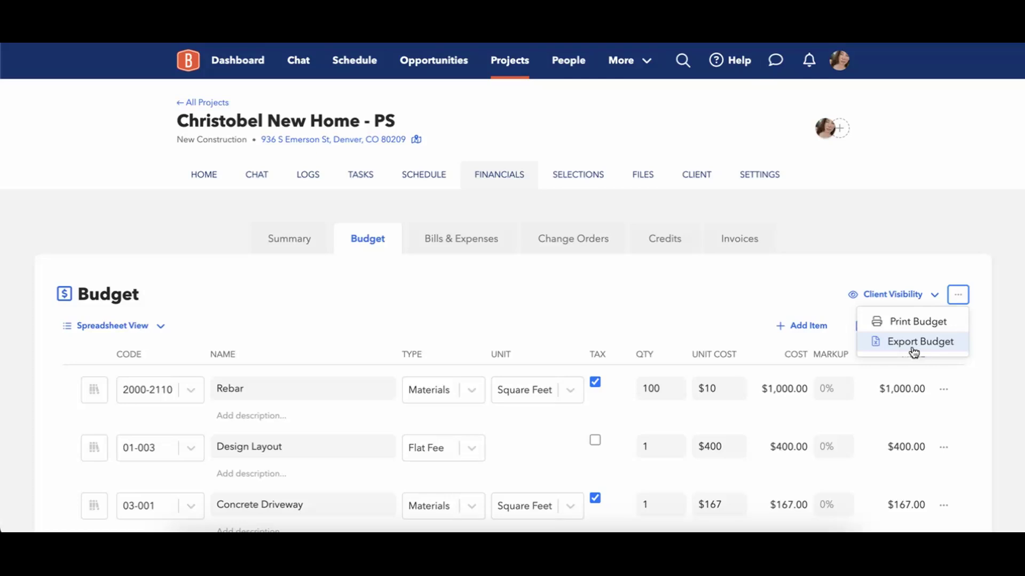
click(967, 239)
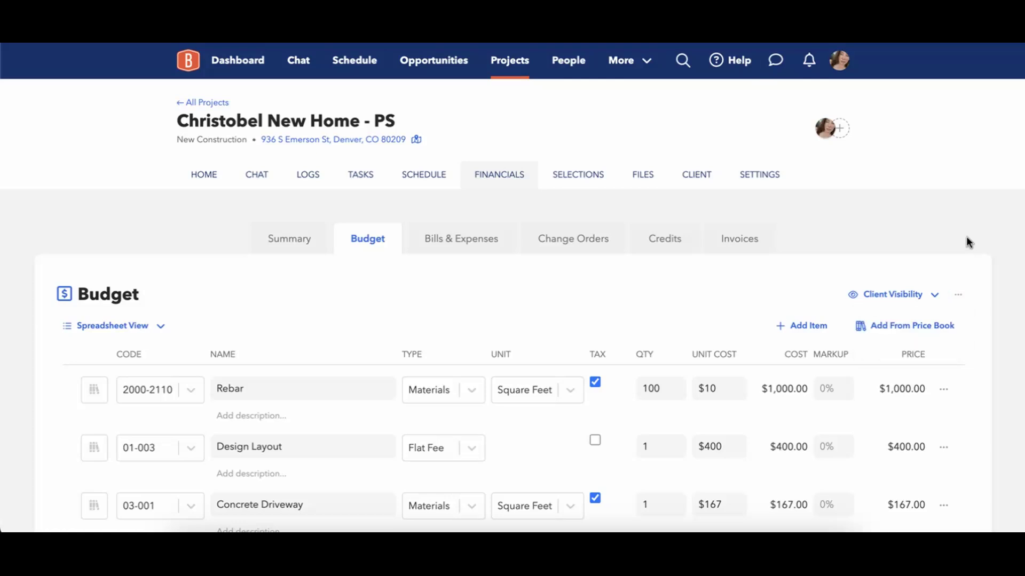
- Open the budget's client visibility settings and try the Summary and Detailed options for the total
click(911, 293)
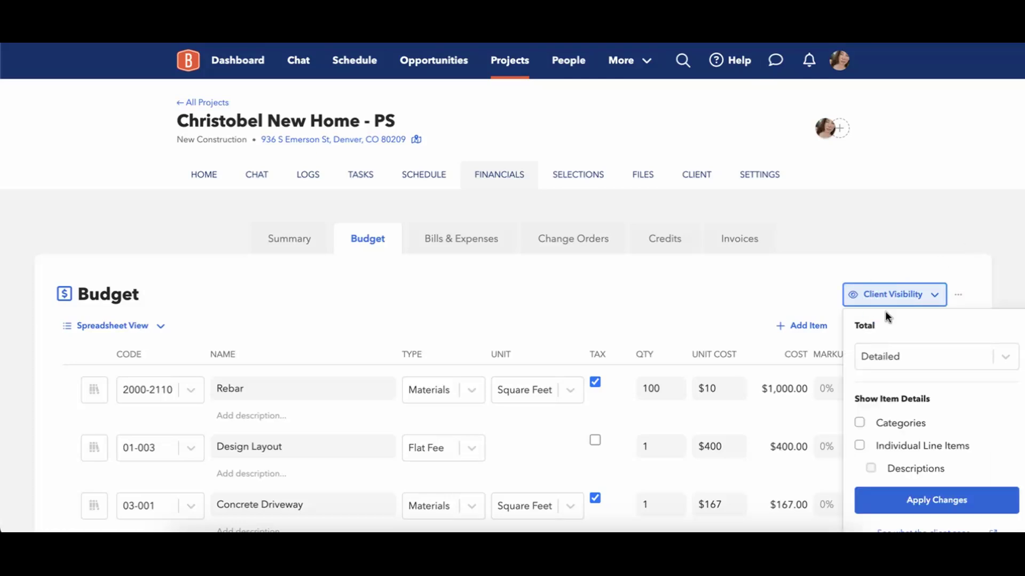
click(883, 353)
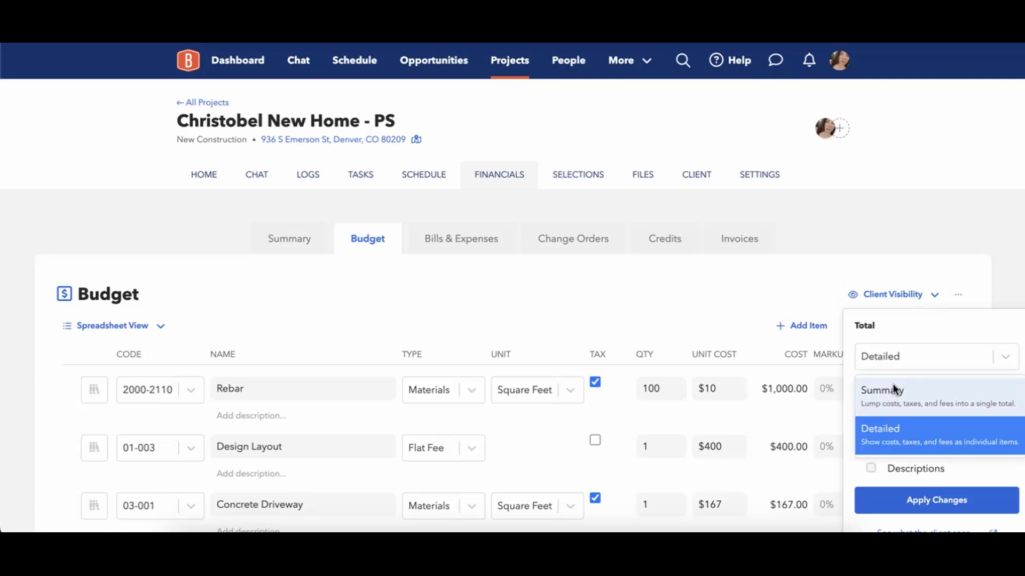
click(895, 389)
click(884, 359)
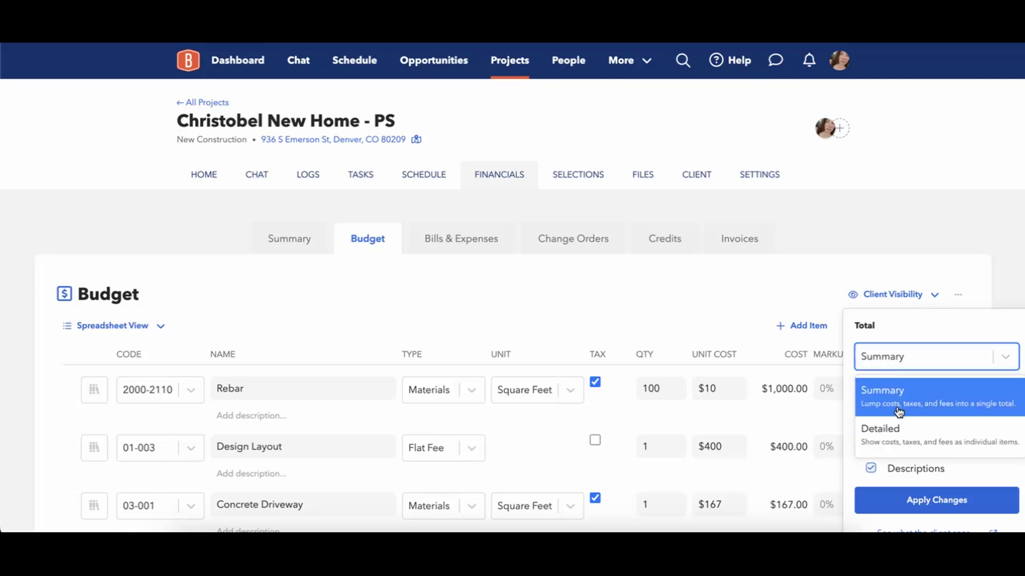
click(889, 433)
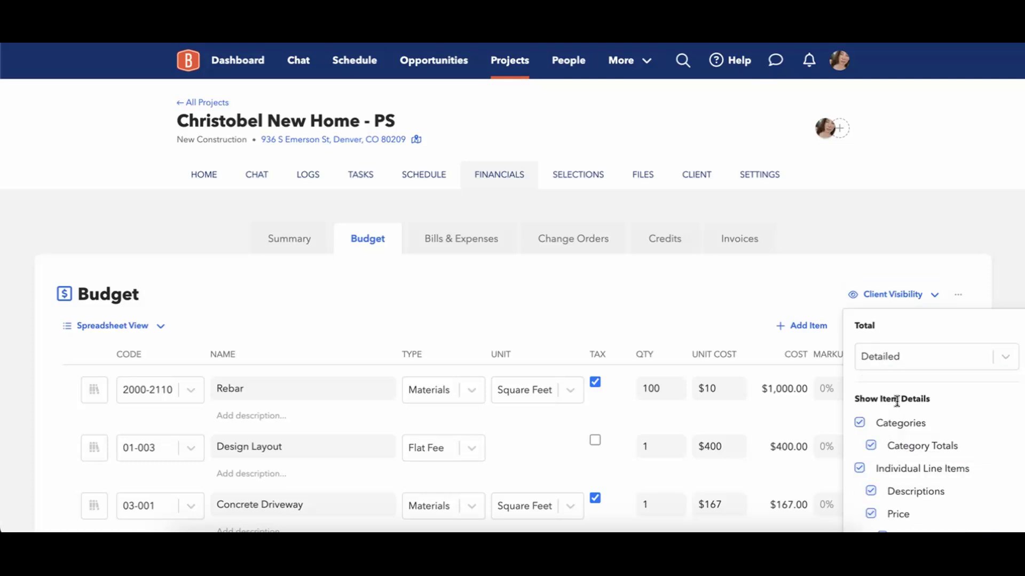
scroll(894, 406, down, 2)
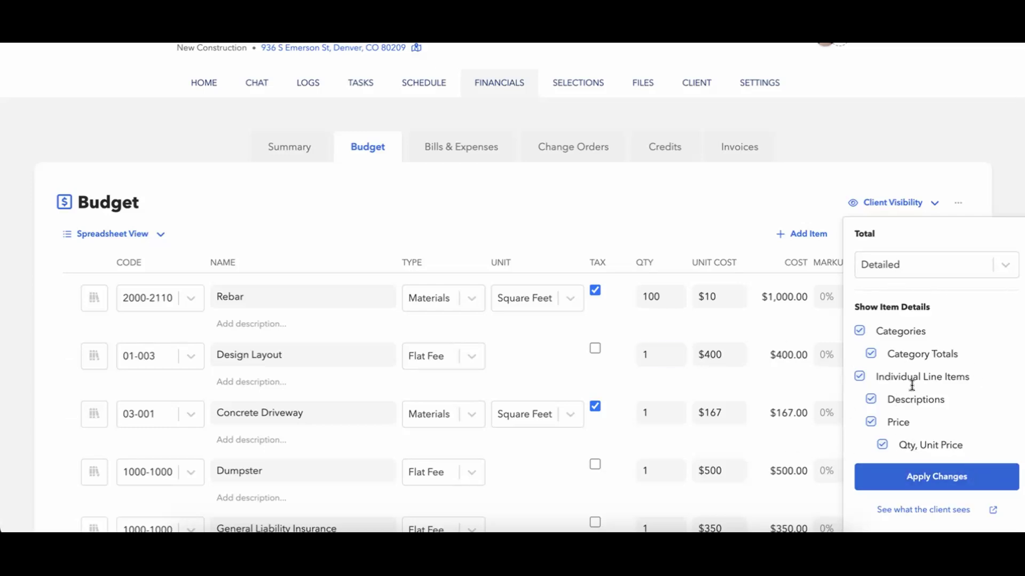
- Try a Summary total with individual line items and descriptions hidden from the client, and leave the settings without applying
click(892, 270)
click(871, 422)
click(870, 399)
click(895, 256)
click(880, 268)
click(883, 298)
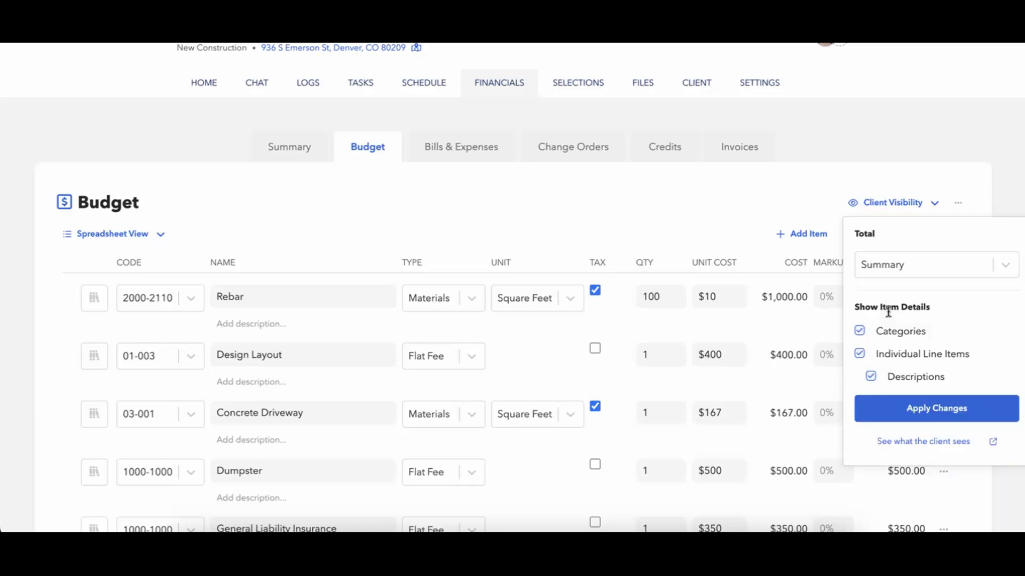
click(870, 378)
click(858, 354)
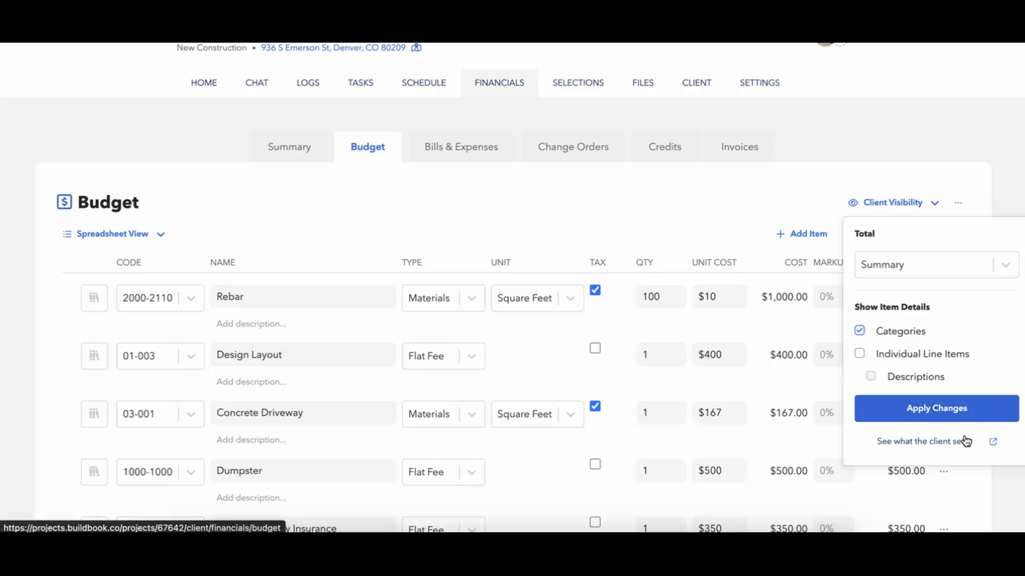
click(1000, 174)
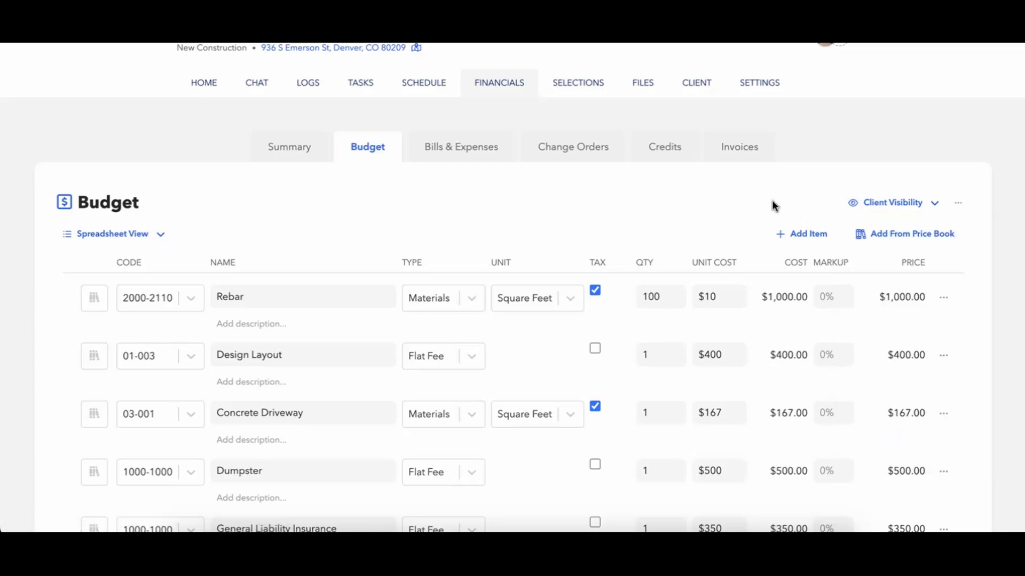
- Switch the budget to Category View and look over its grouped line items
scroll(774, 204, up, 3)
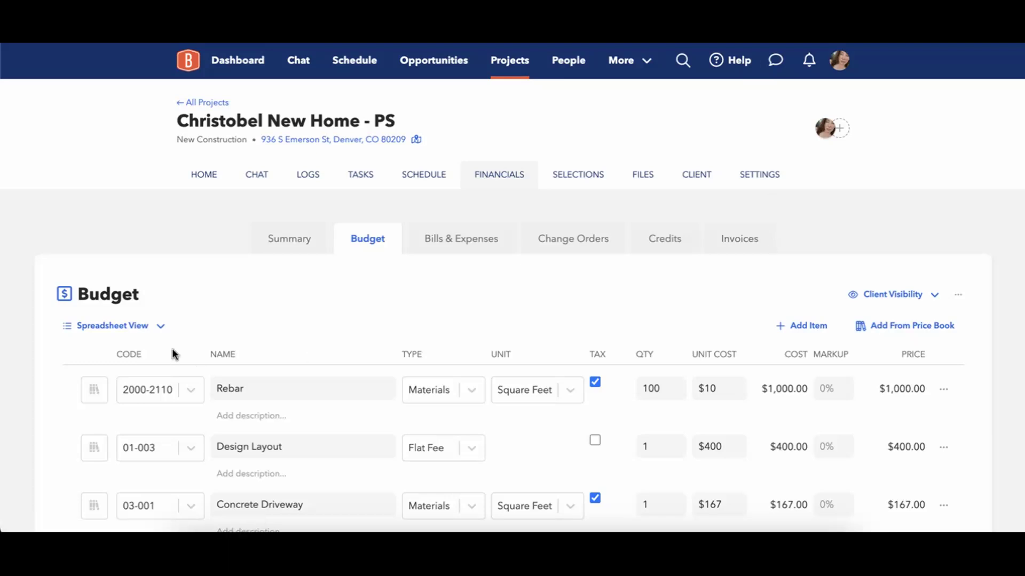
click(148, 327)
click(130, 383)
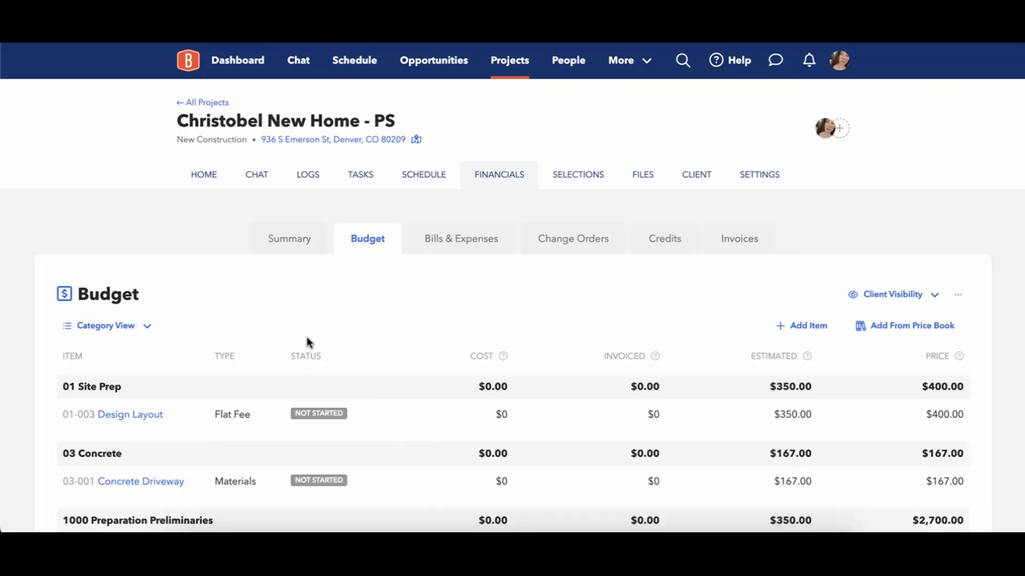
scroll(372, 326, down, 20)
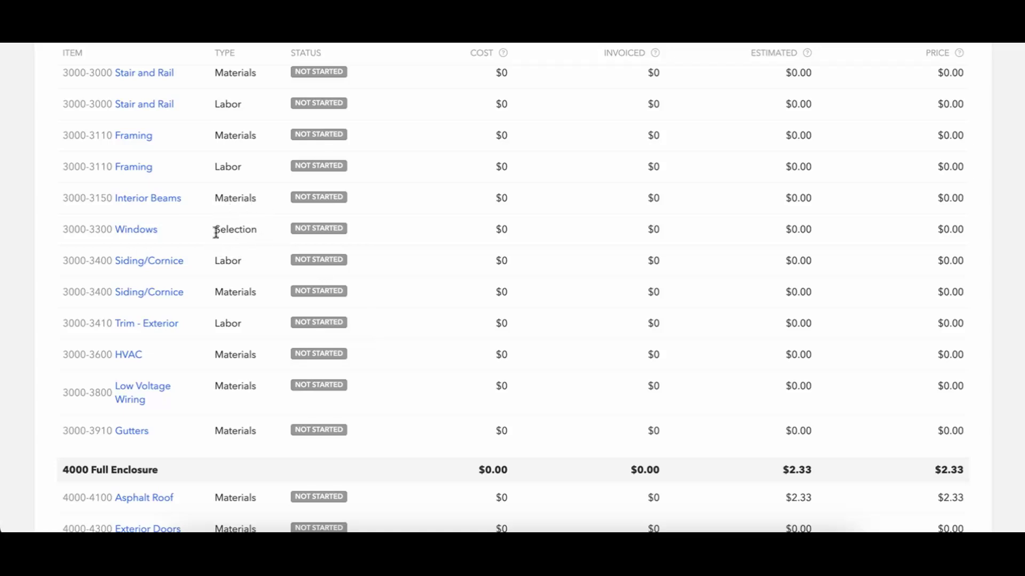
scroll(250, 253, up, 20)
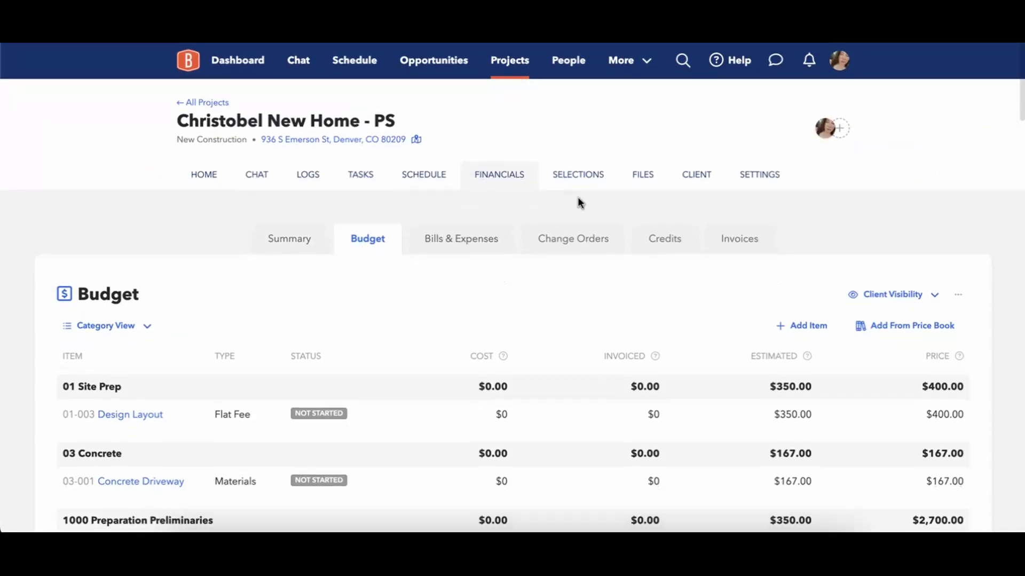
- Look at the project's selection categories and return to the budget
click(582, 174)
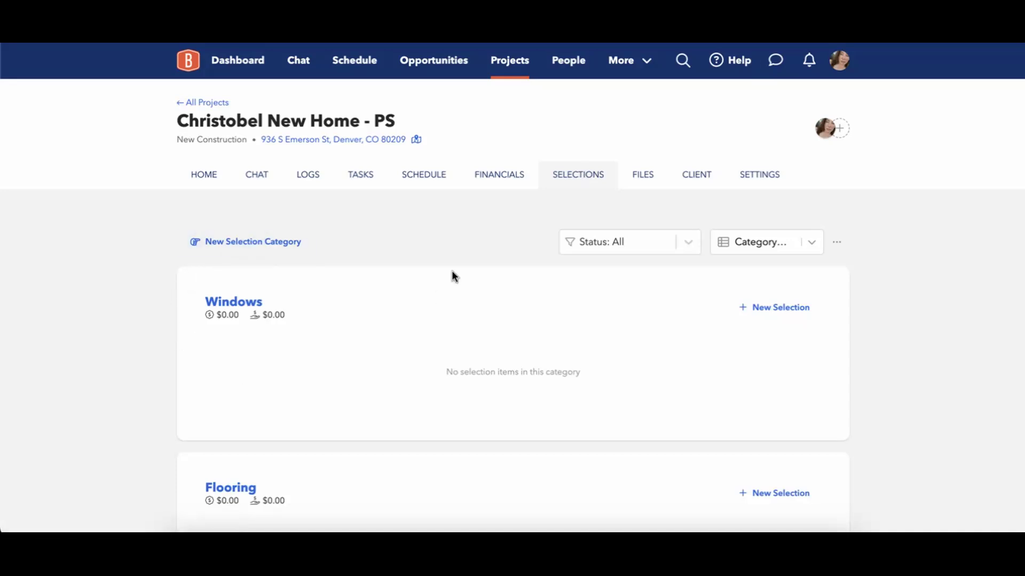
click(506, 184)
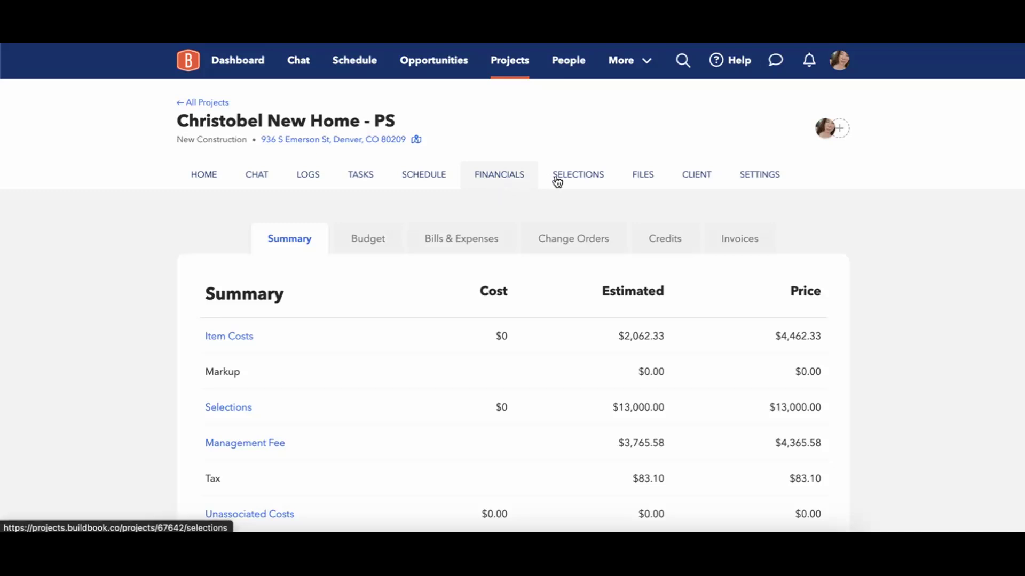
click(382, 243)
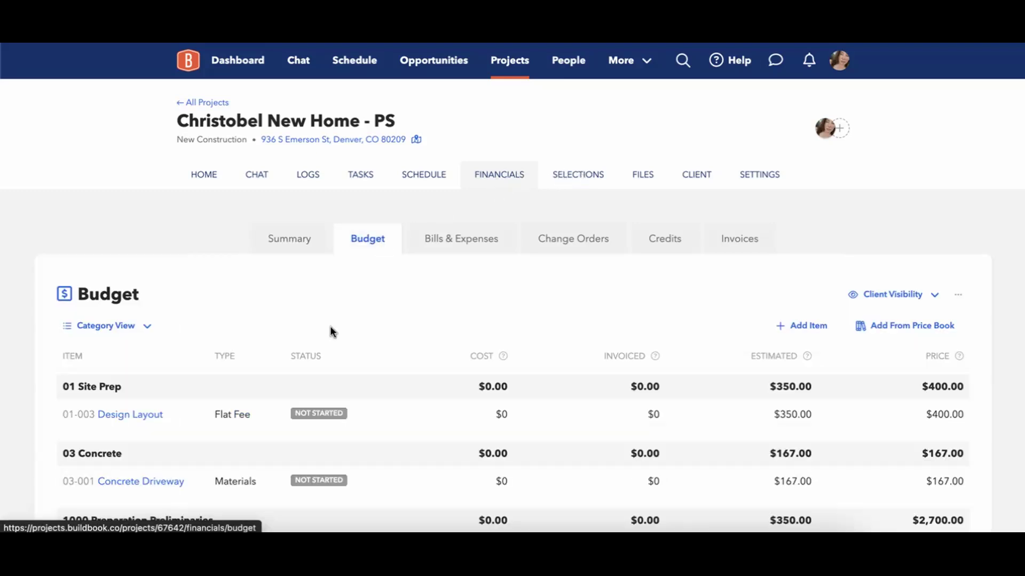
- Find the Windows selection under 3000 Rough Structure in the budget and view its details
scroll(323, 347, down, 3)
scroll(319, 363, down, 12)
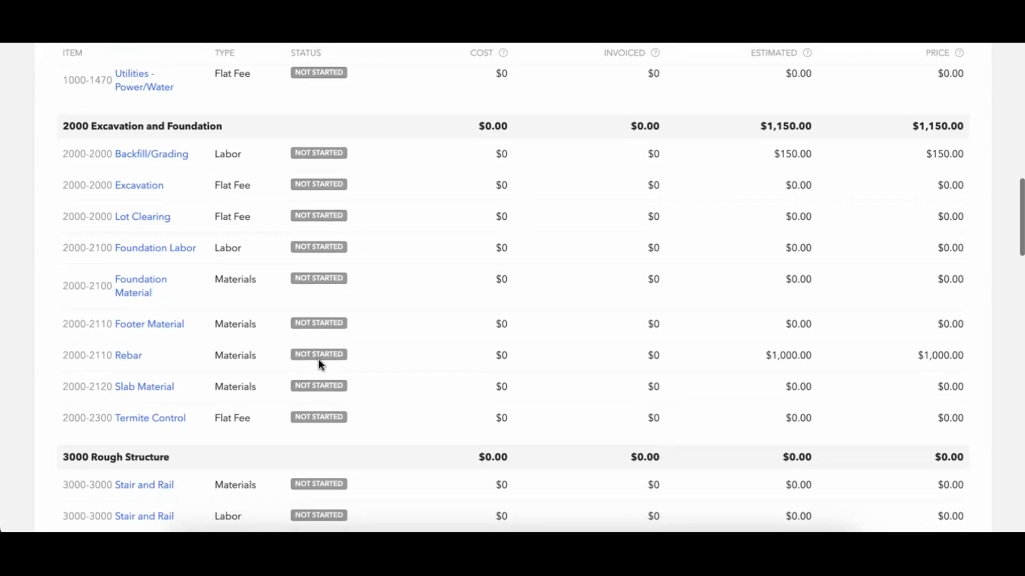
scroll(320, 363, up, 3)
scroll(319, 363, up, 3)
scroll(319, 362, down, 8)
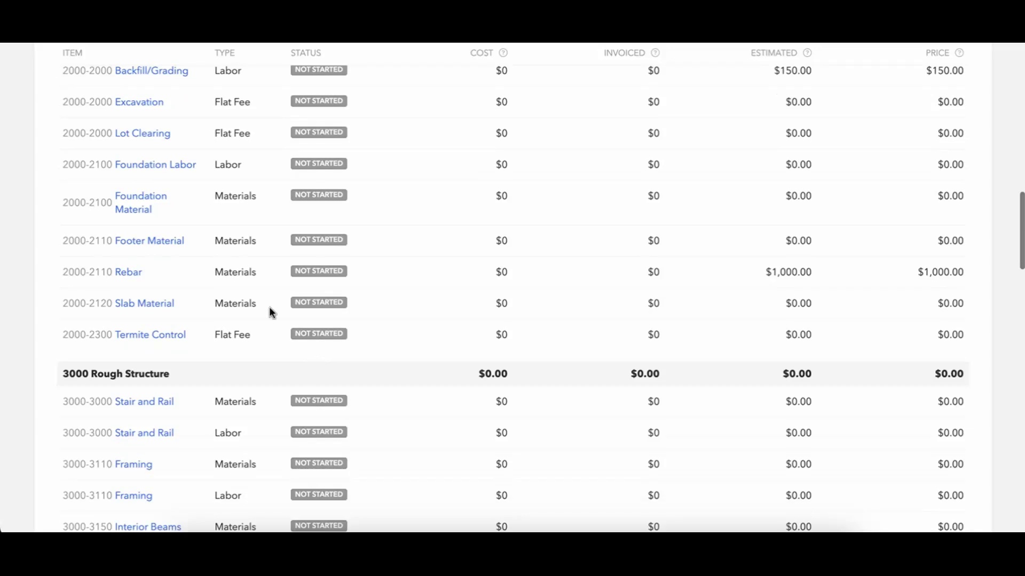
scroll(252, 277, down, 3)
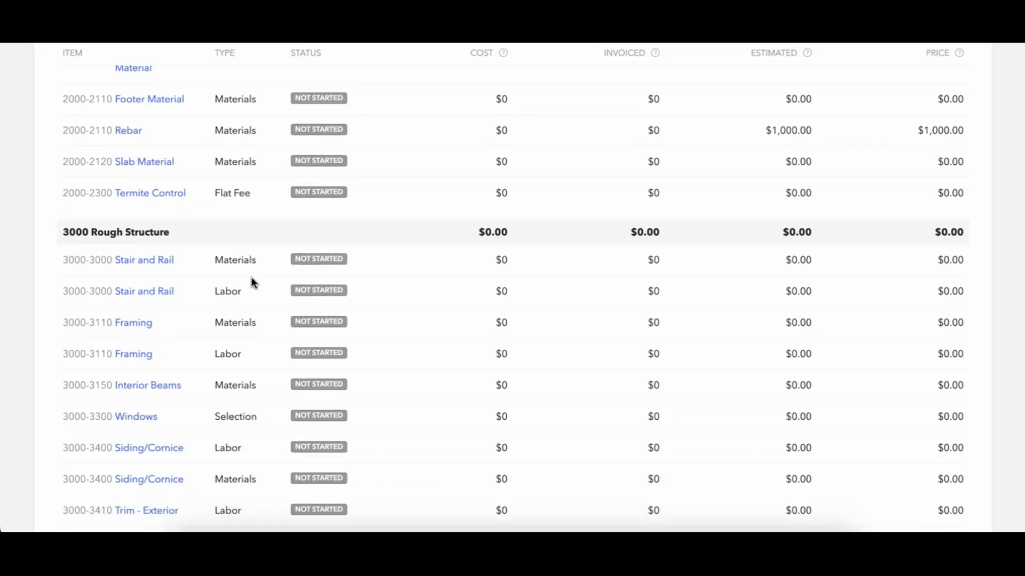
click(120, 417)
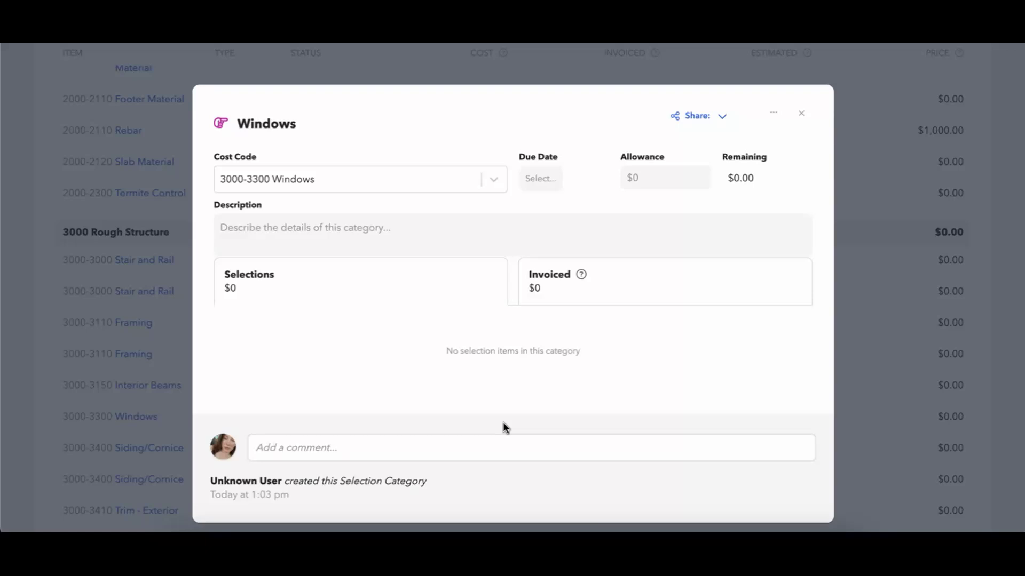
click(801, 113)
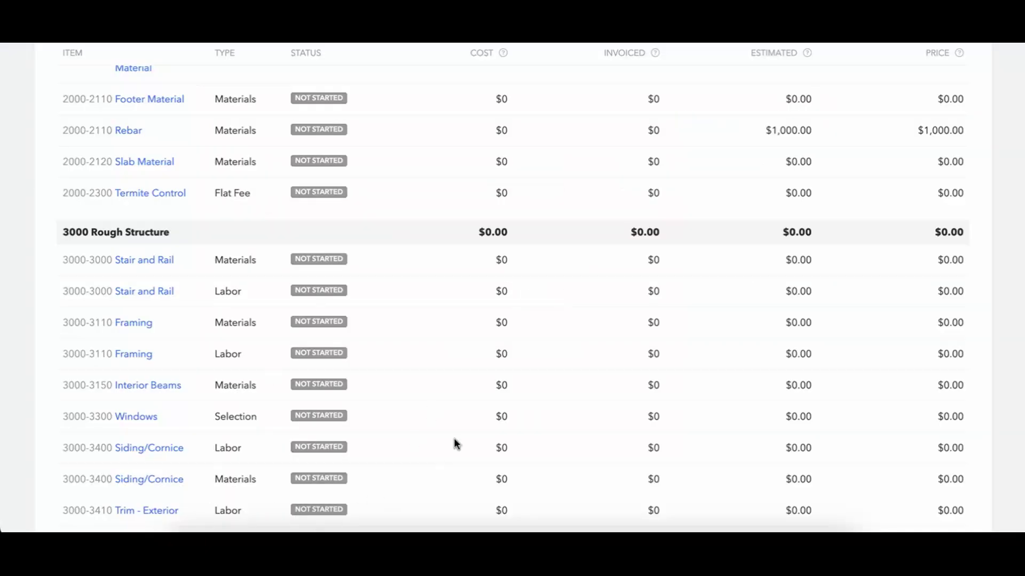
- View the Windows category in the project's selections and check which actions it offers
scroll(462, 434, up, 1)
scroll(467, 431, up, 10)
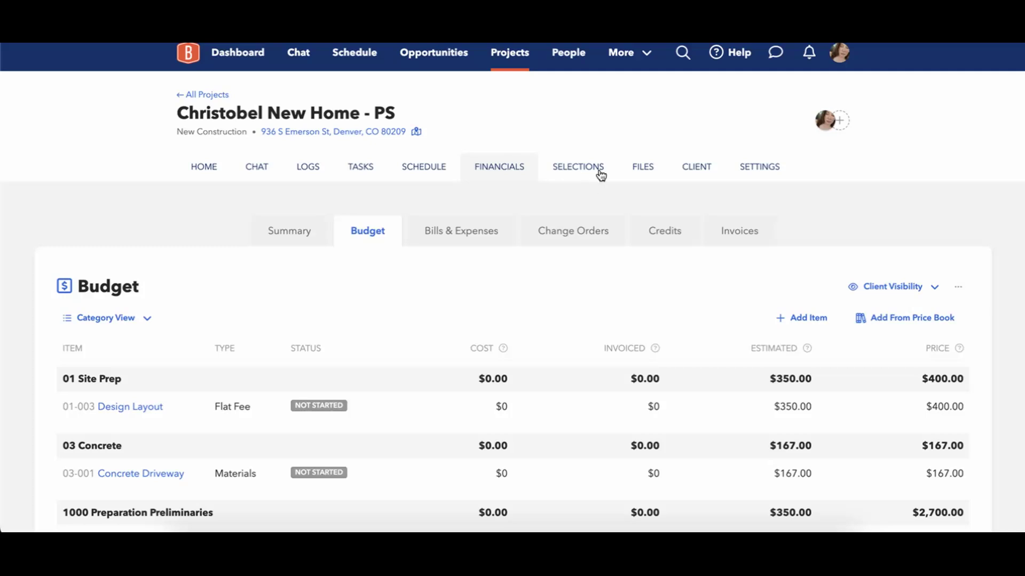
click(579, 169)
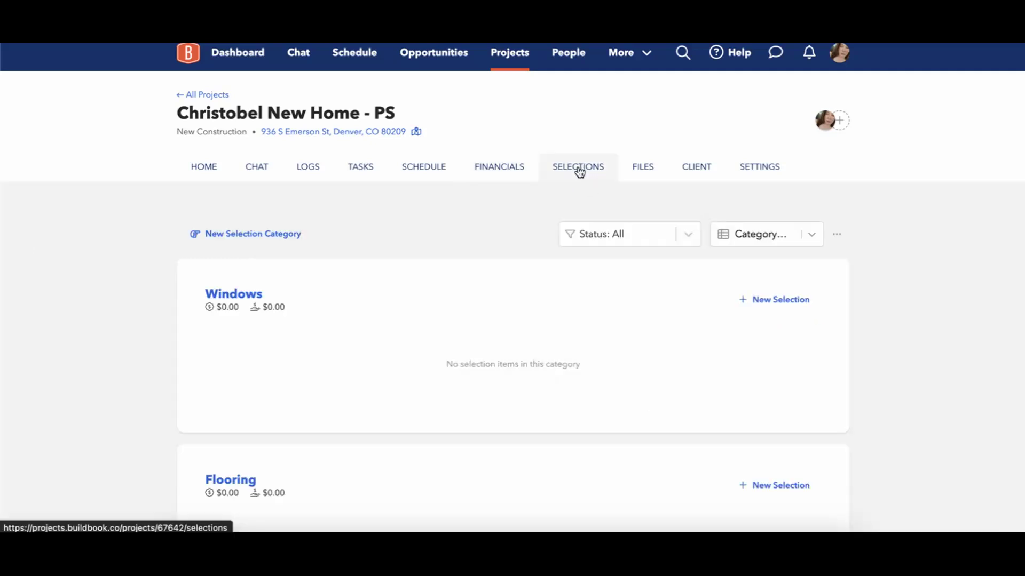
click(240, 296)
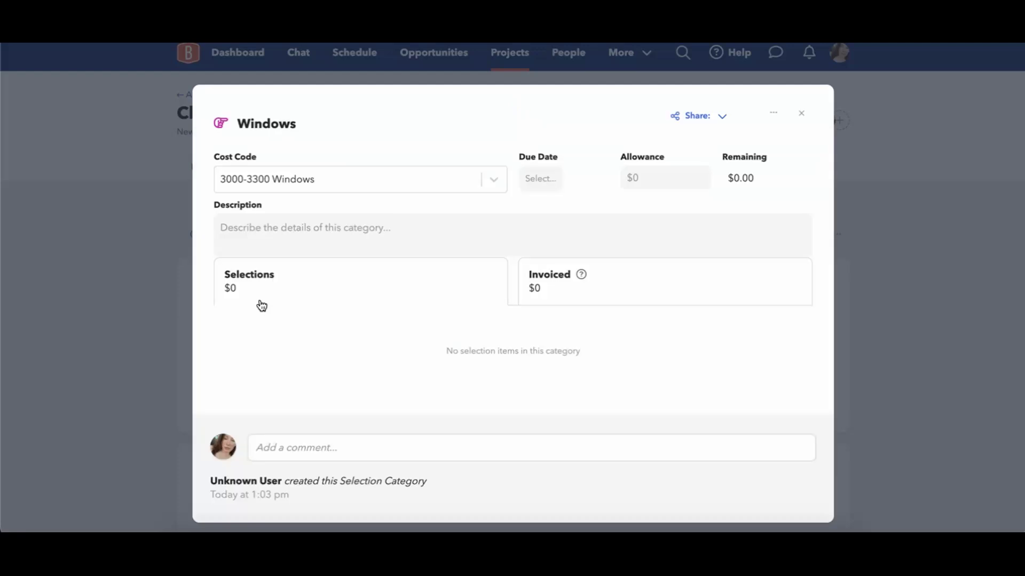
click(769, 118)
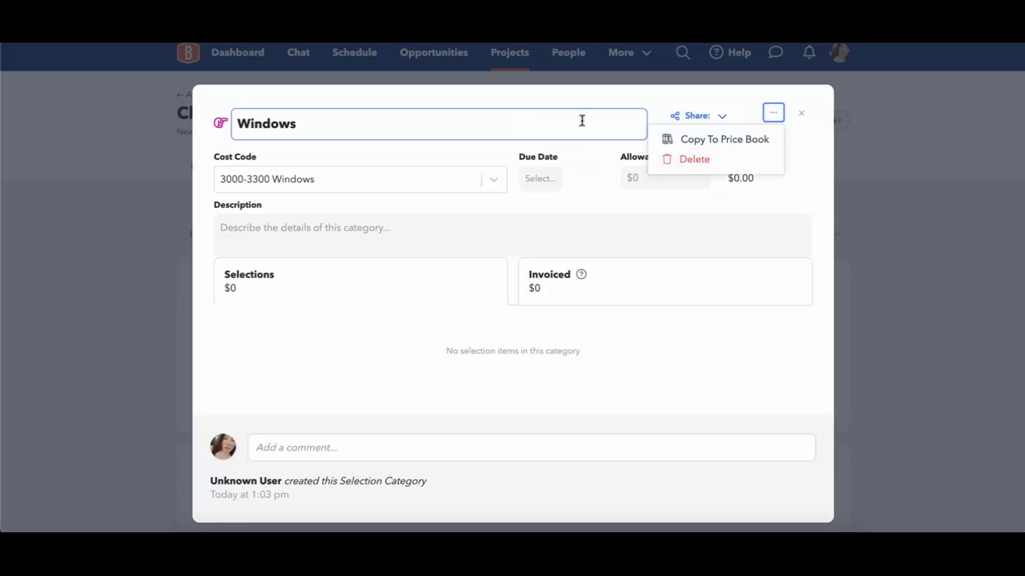
click(582, 120)
click(801, 113)
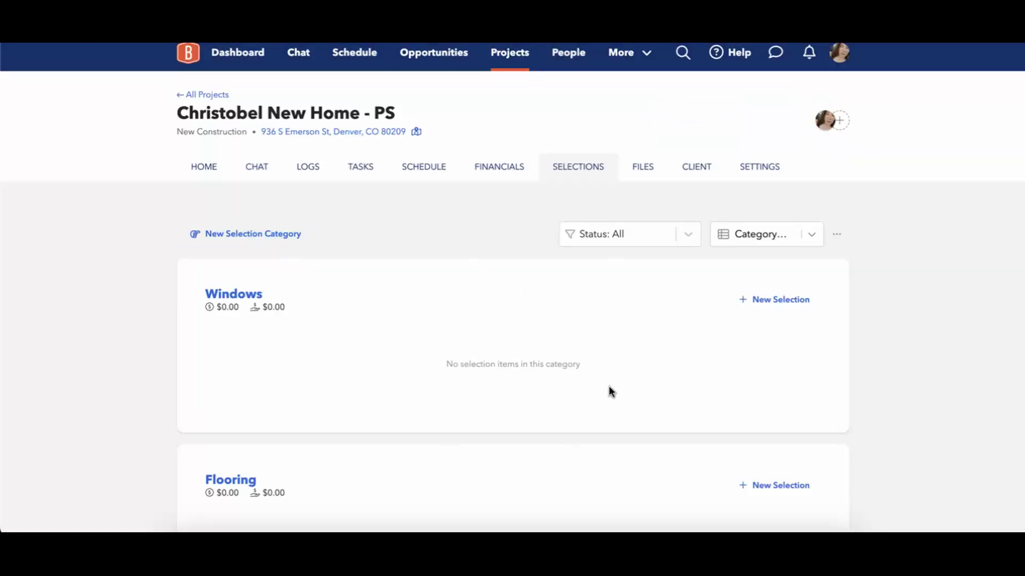
- Delete the Plumbing Fixtures category from the project's selections
scroll(609, 387, down, 12)
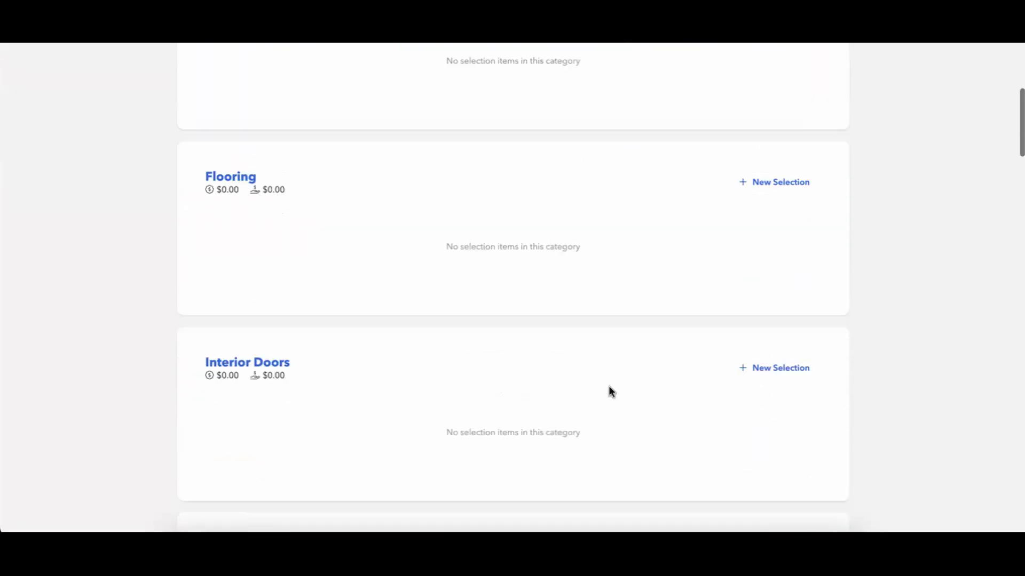
scroll(608, 385, down, 15)
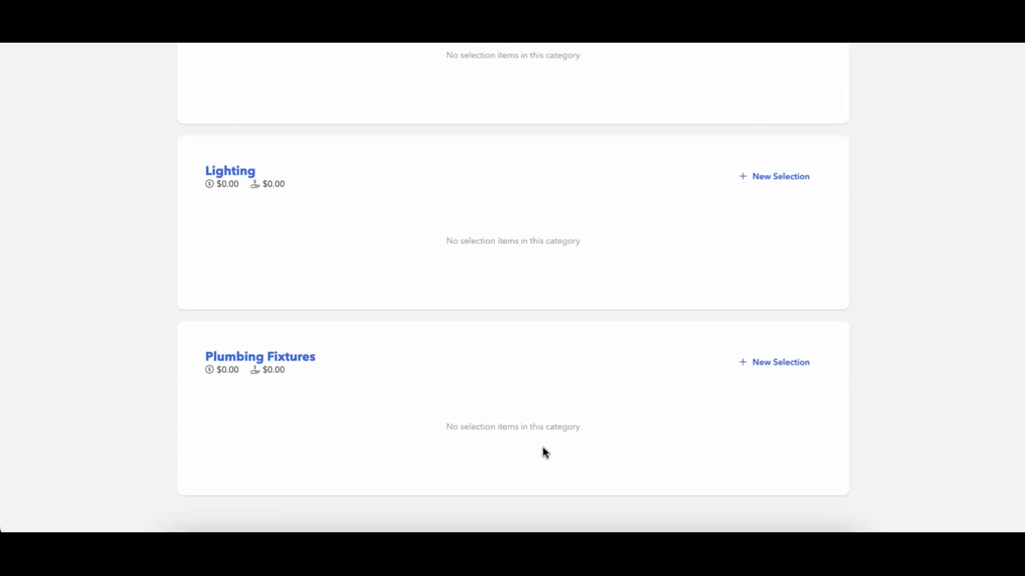
click(299, 357)
click(772, 113)
click(704, 162)
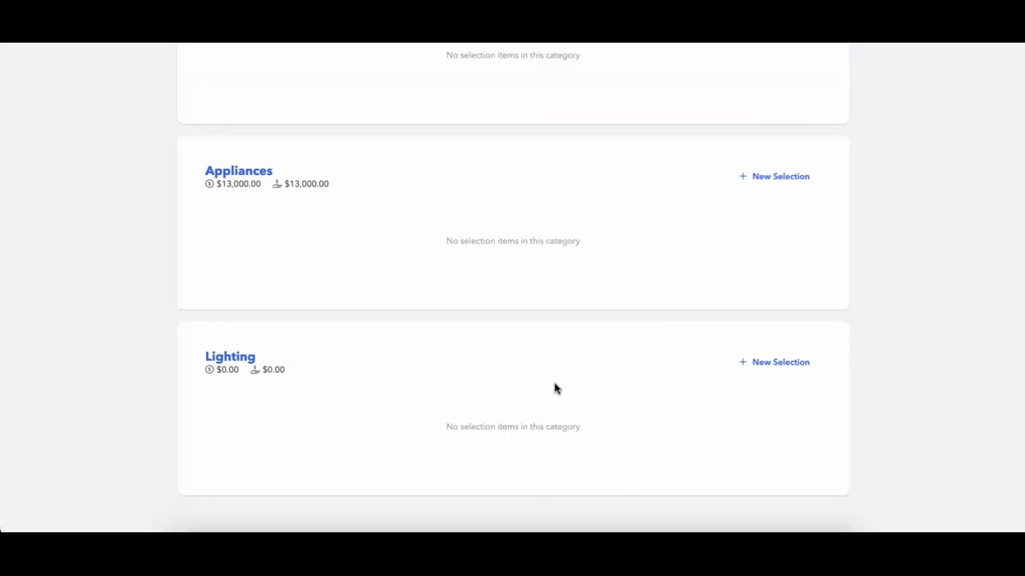
- Return to the project's budget in its financials
scroll(553, 382, up, 15)
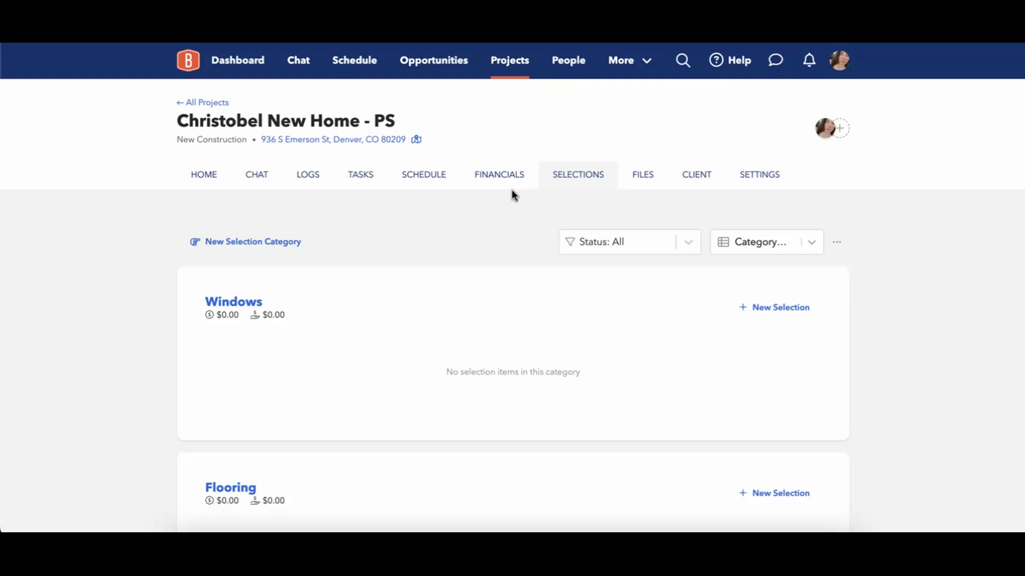
click(497, 174)
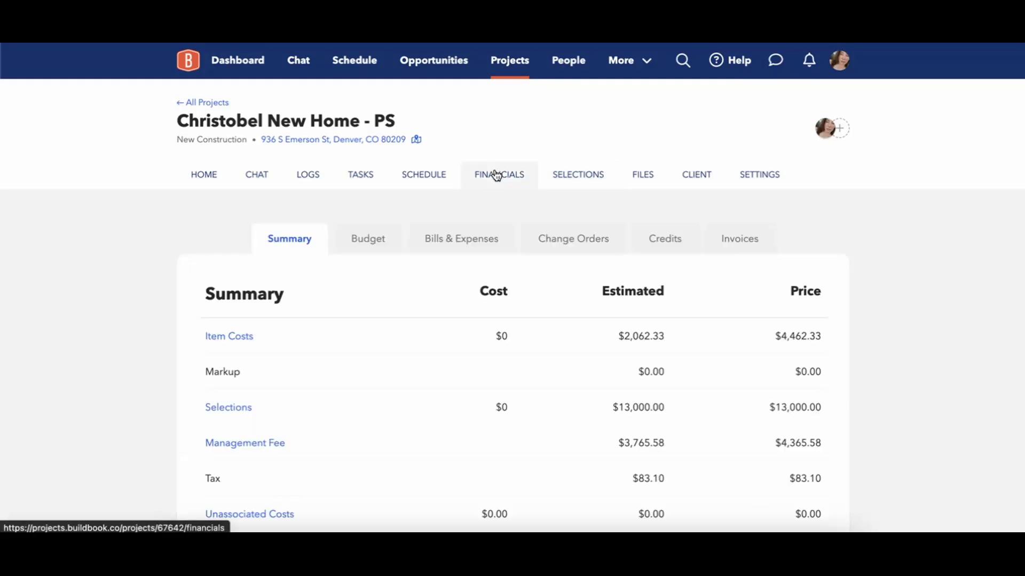
click(371, 240)
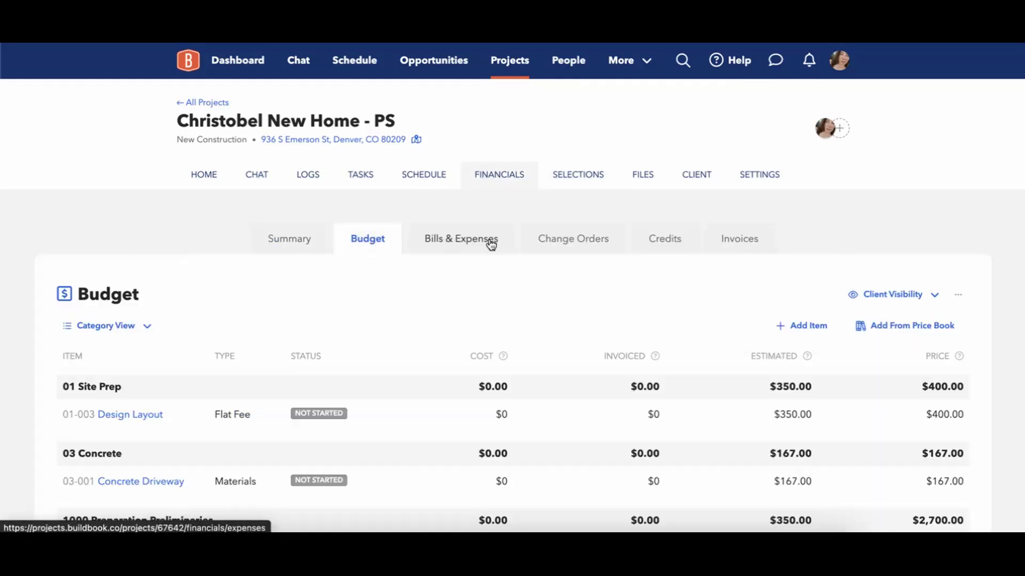